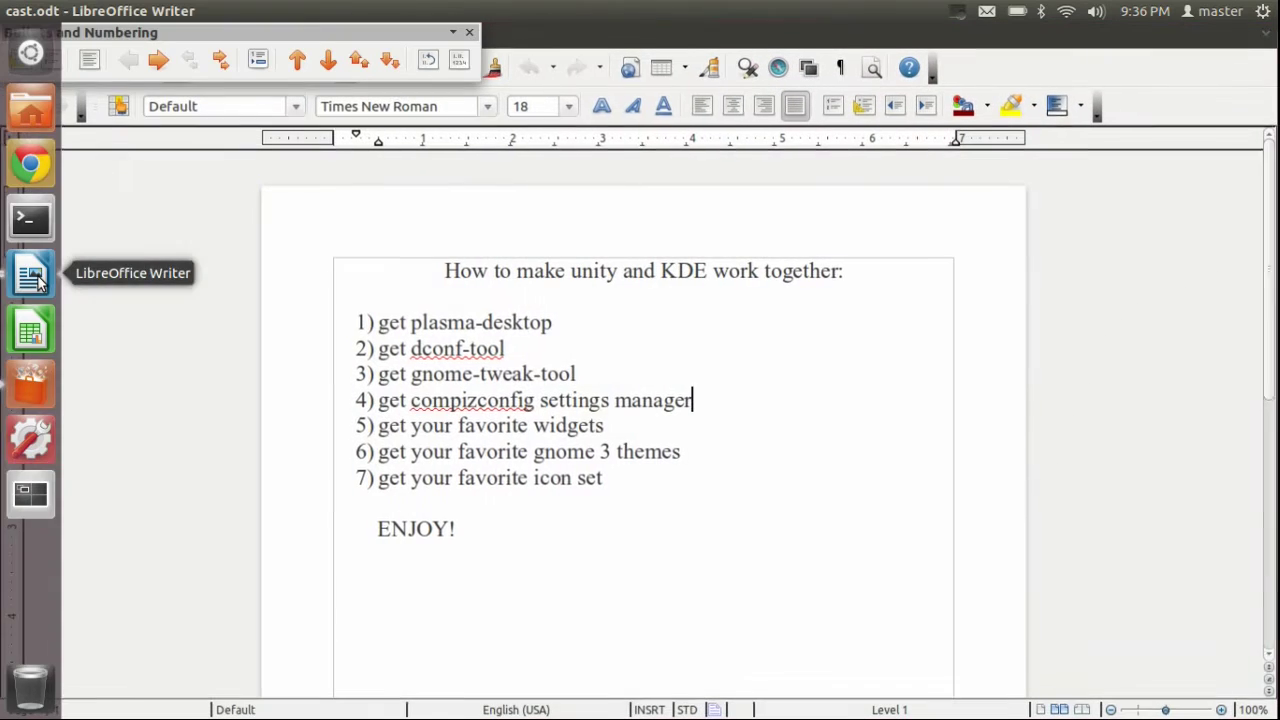
# Highlight the document title and the plasma-desktop entry in the first list item
pyautogui.moveTo(445, 271); pyautogui.dragTo(849, 276)
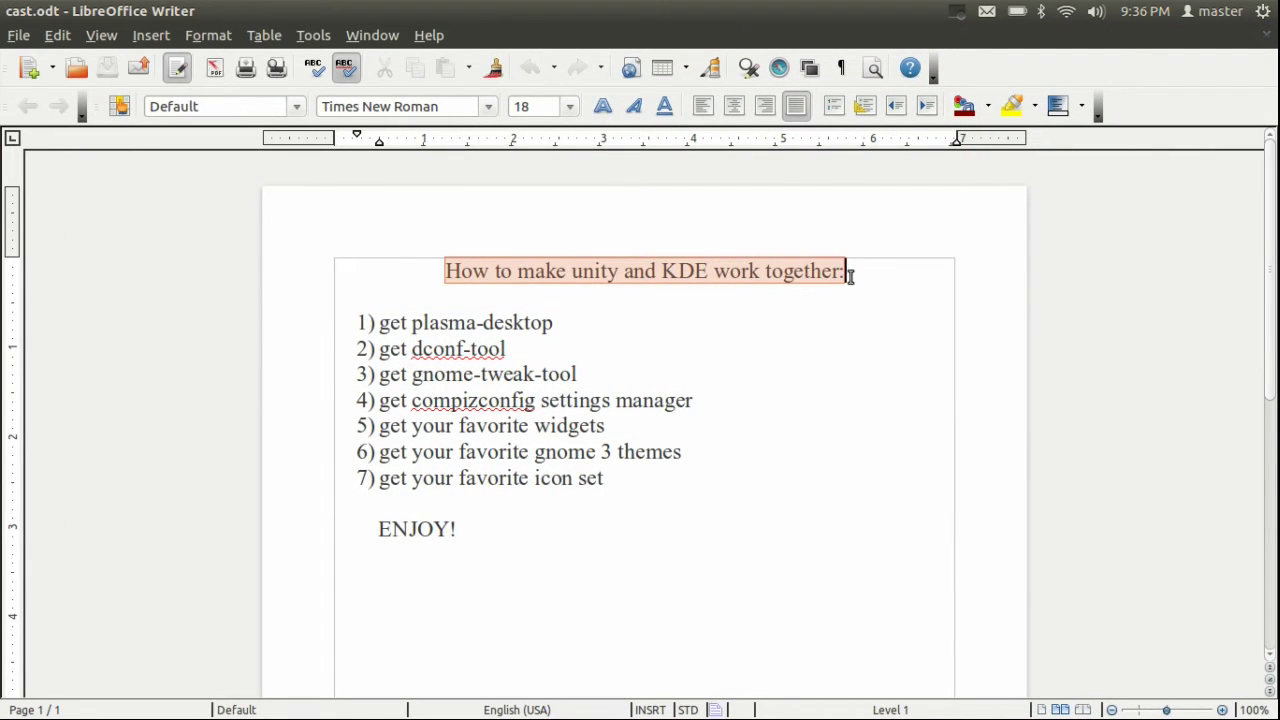
pyautogui.hotkey('ctrl', 'e')
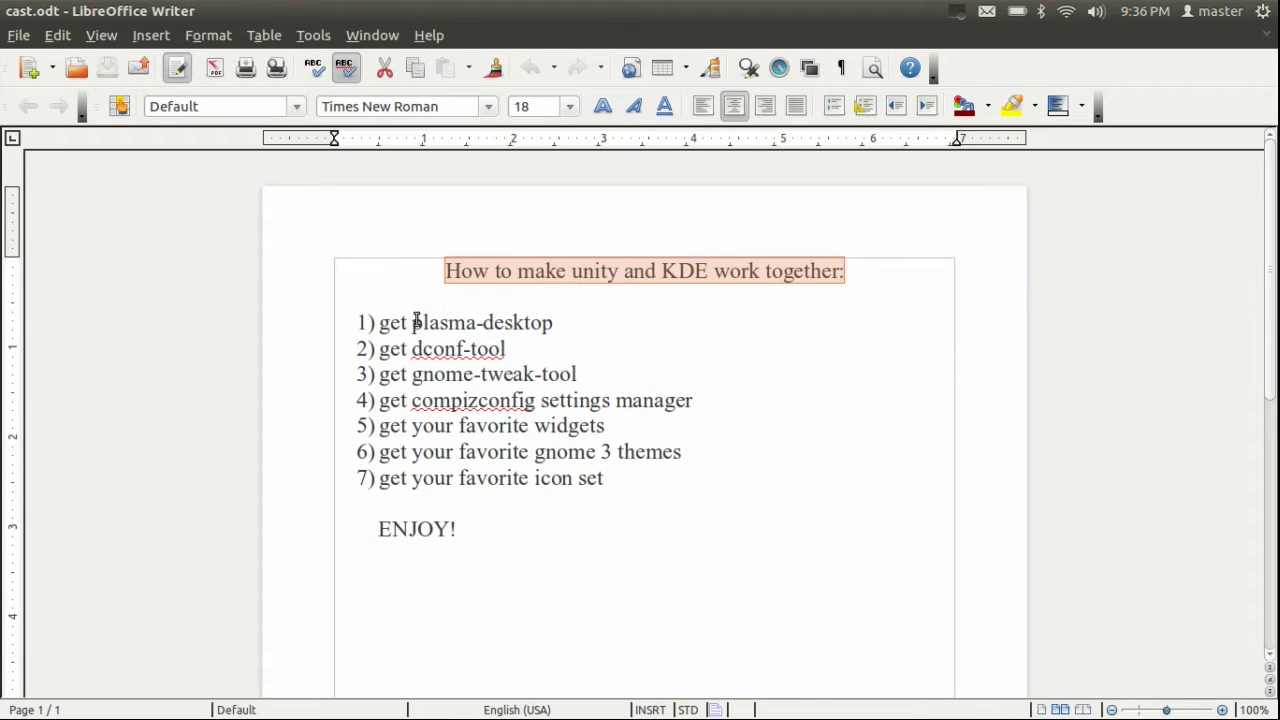
pyautogui.moveTo(413, 322); pyautogui.dragTo(555, 322)
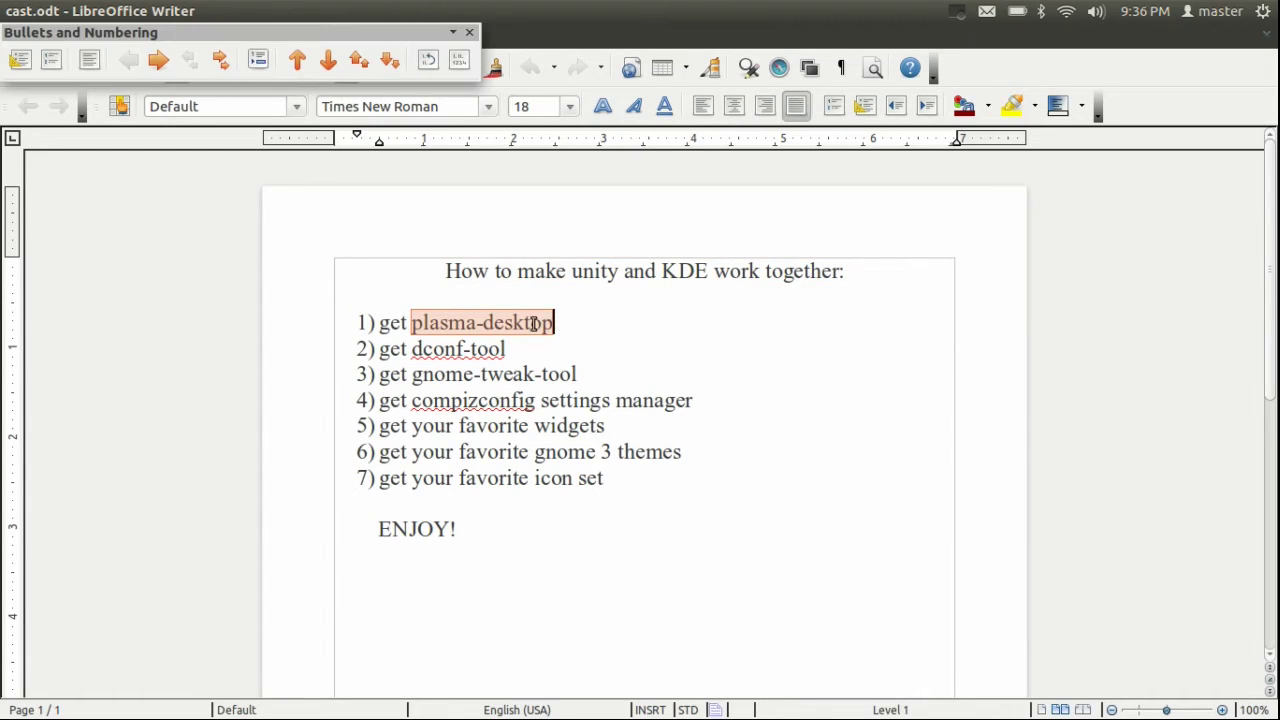
# Switch to Ubuntu Software Center, search for plasma-desktop and select the KDE Plasma workspace package
pyautogui.moveTo(3, 500)
pyautogui.click(30, 382)
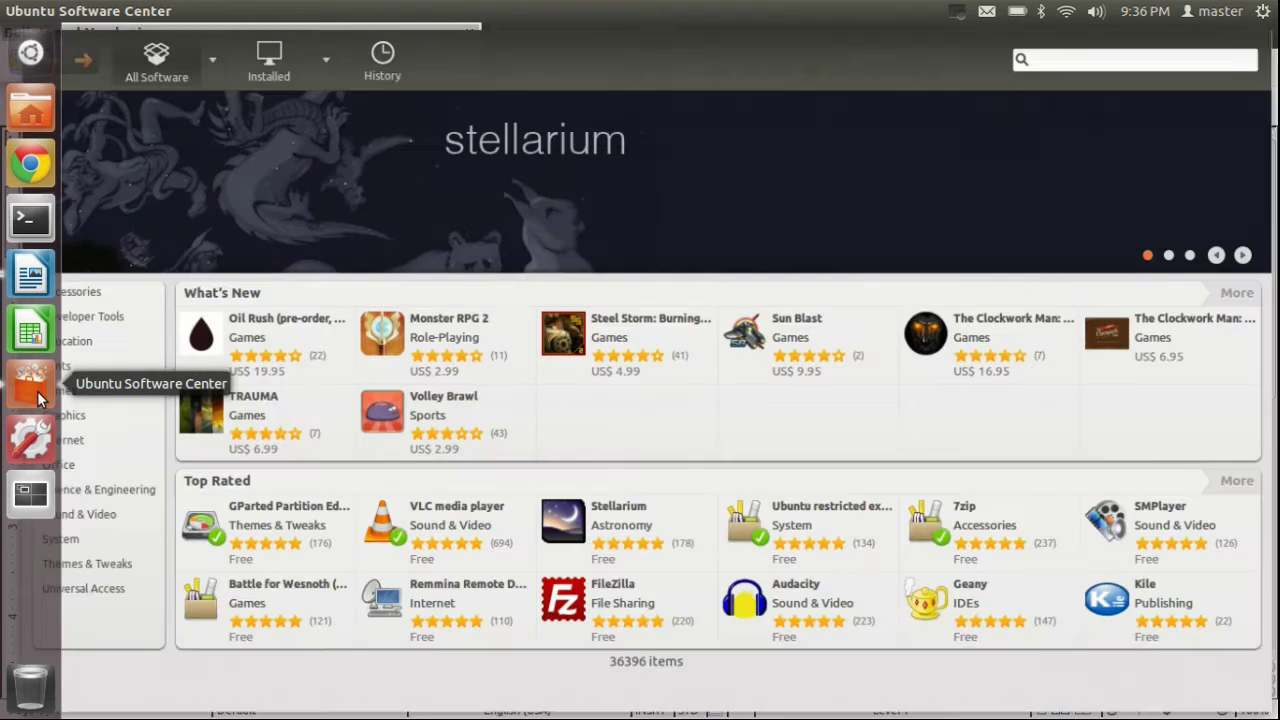
pyautogui.write('plasma-desktop')
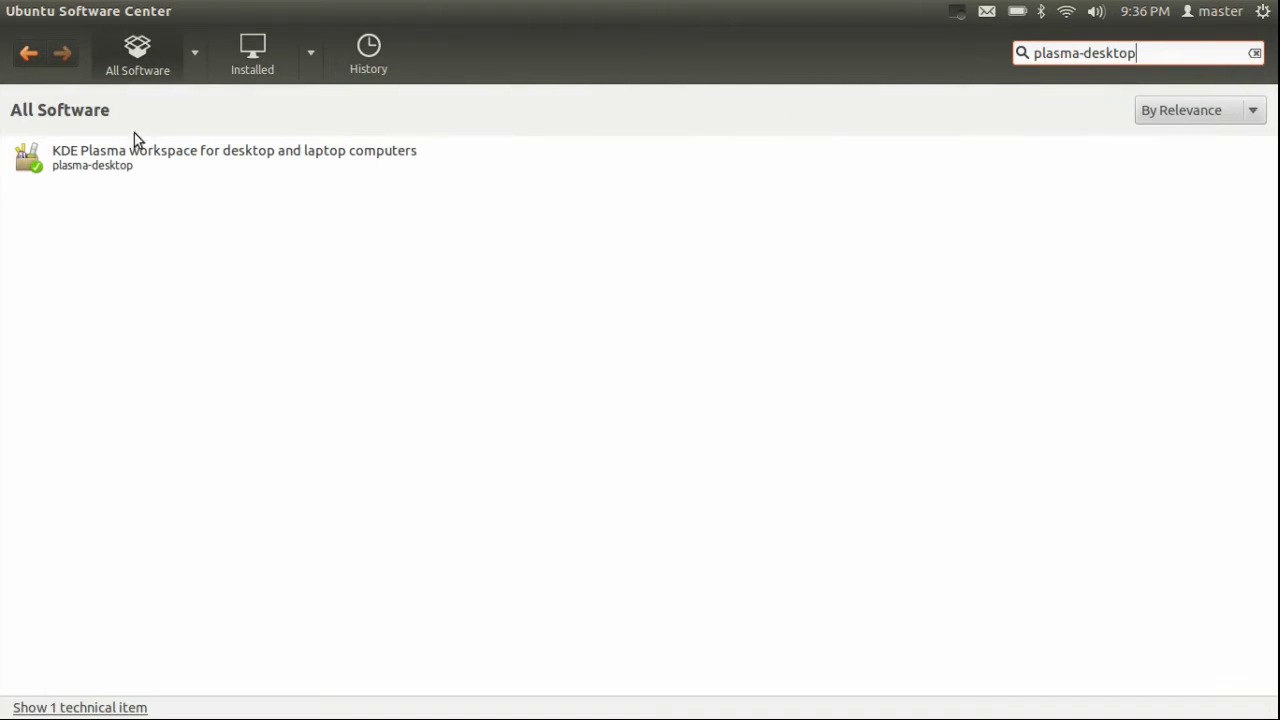
pyautogui.click(100, 155)
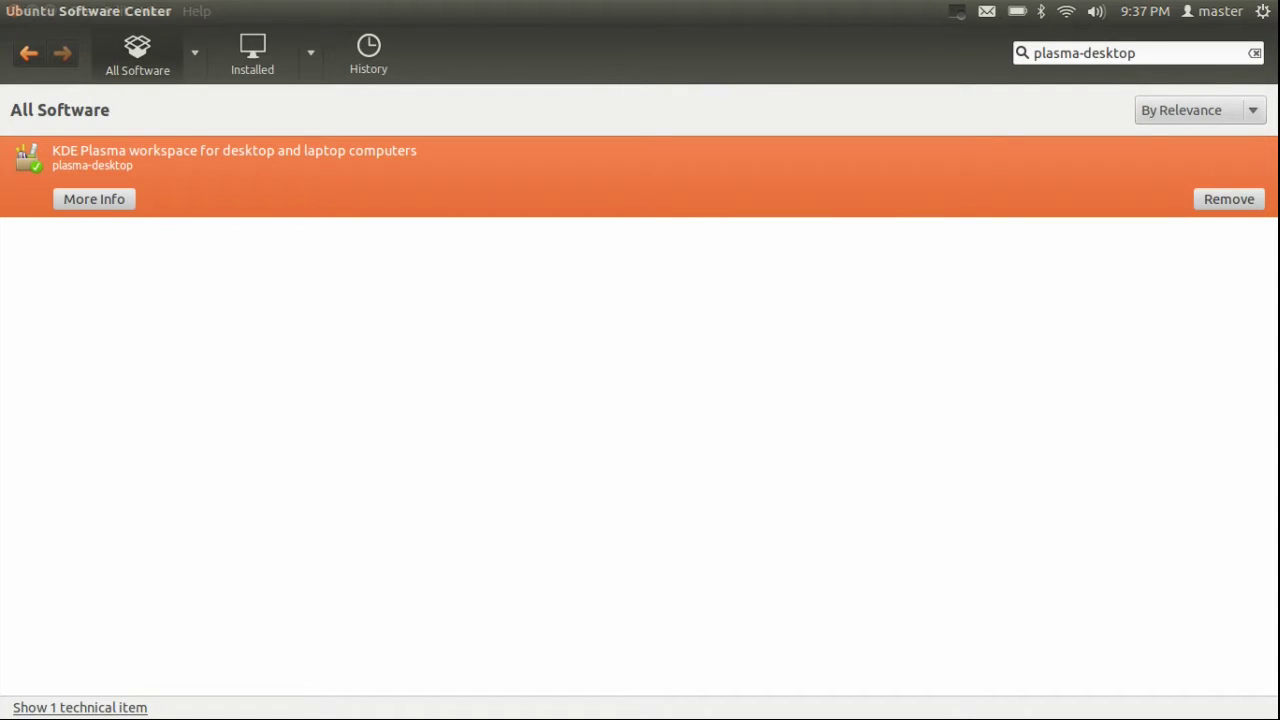
# Highlight dconf-tool in the Writer list, then search Ubuntu Software Center for dconf-tool and select dconf Editor
pyautogui.hotkey('alt', 'Tab')
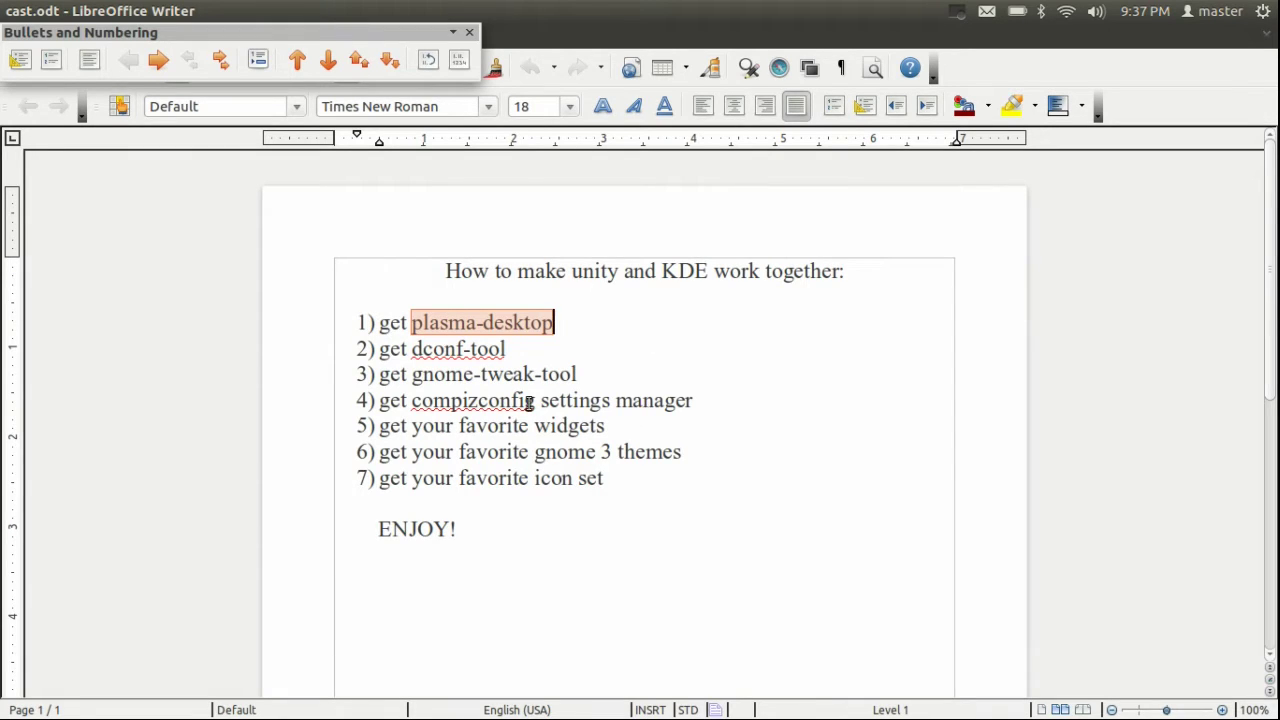
pyautogui.moveTo(407, 348); pyautogui.dragTo(517, 368)
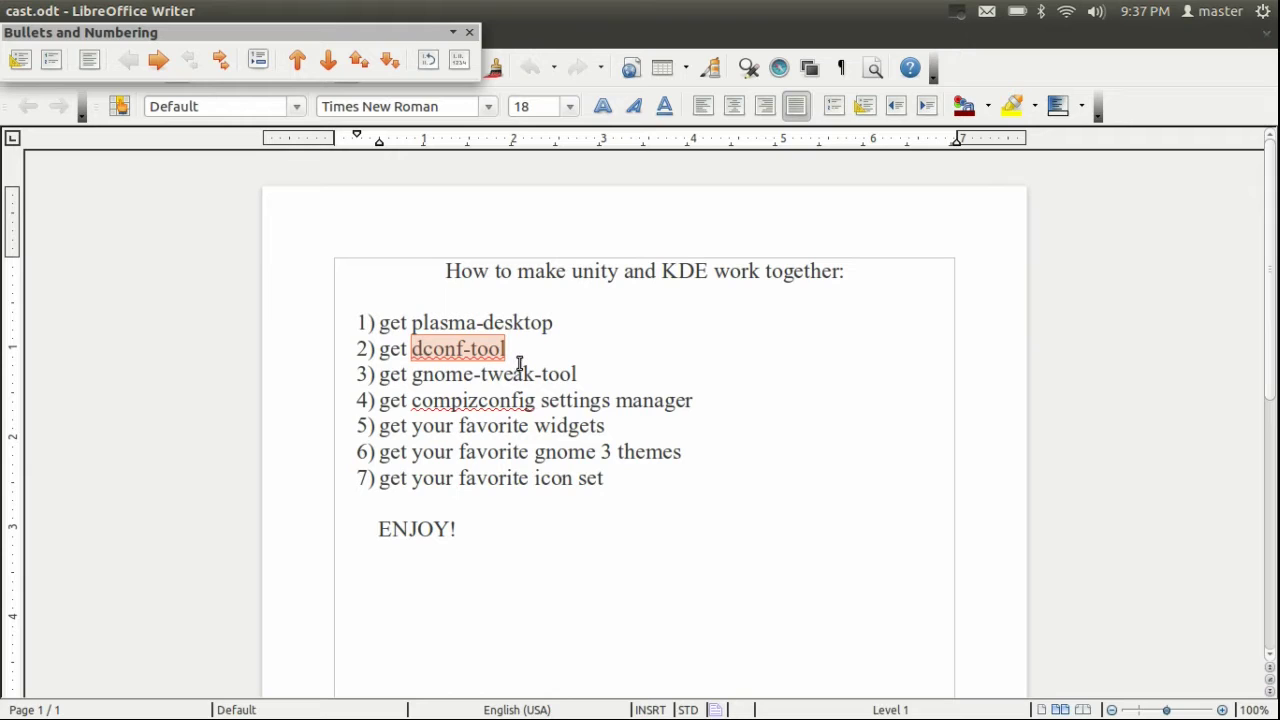
pyautogui.hotkey('alt', 'Tab')
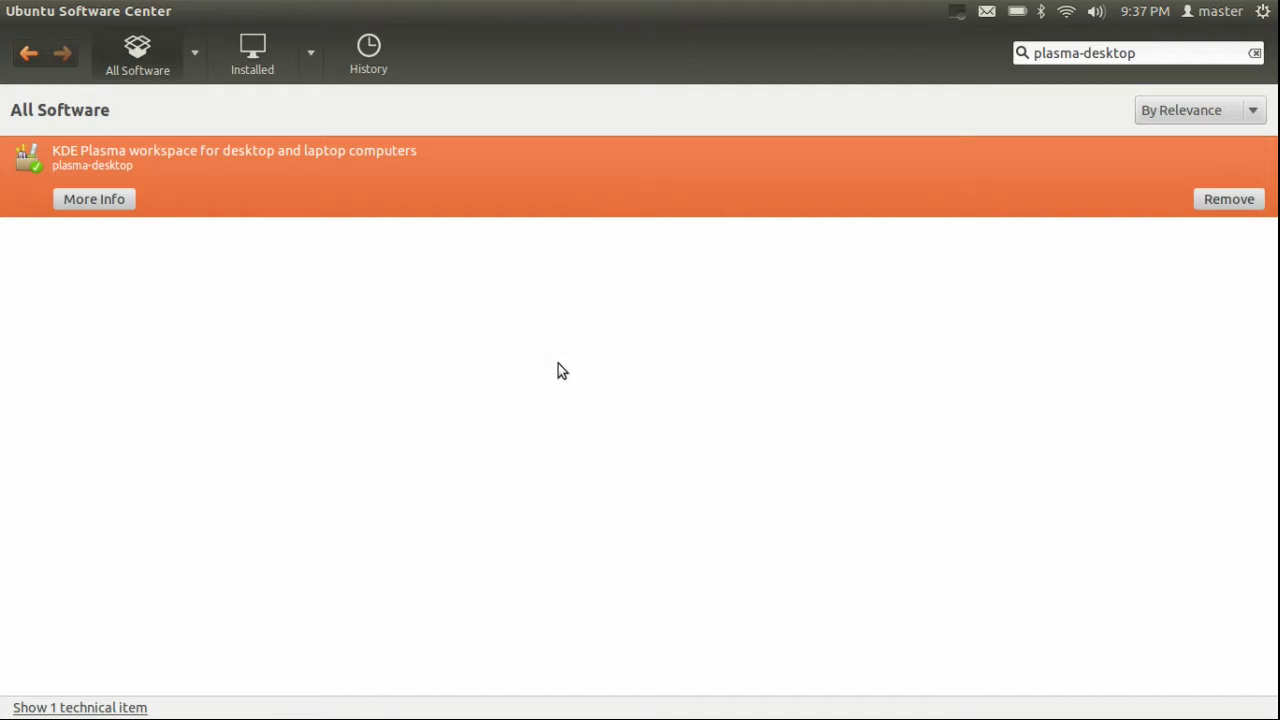
pyautogui.tripleClick(1166, 54)
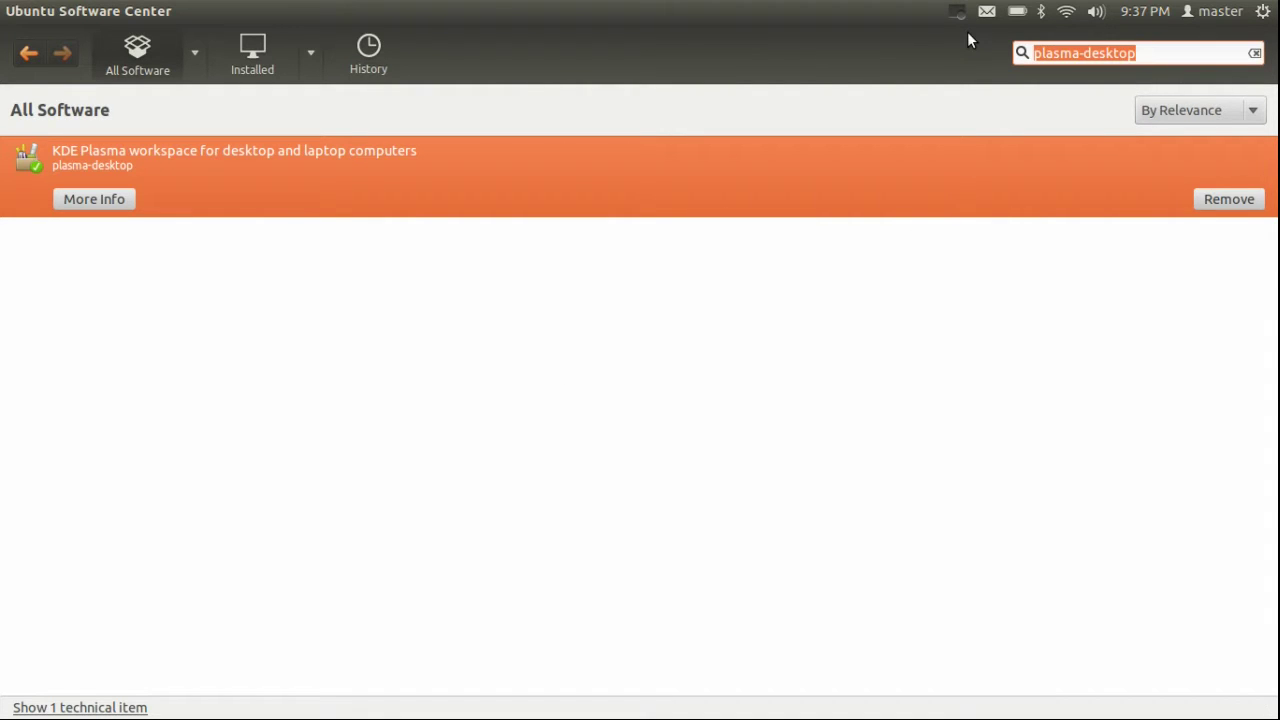
pyautogui.write('dconf-tool')
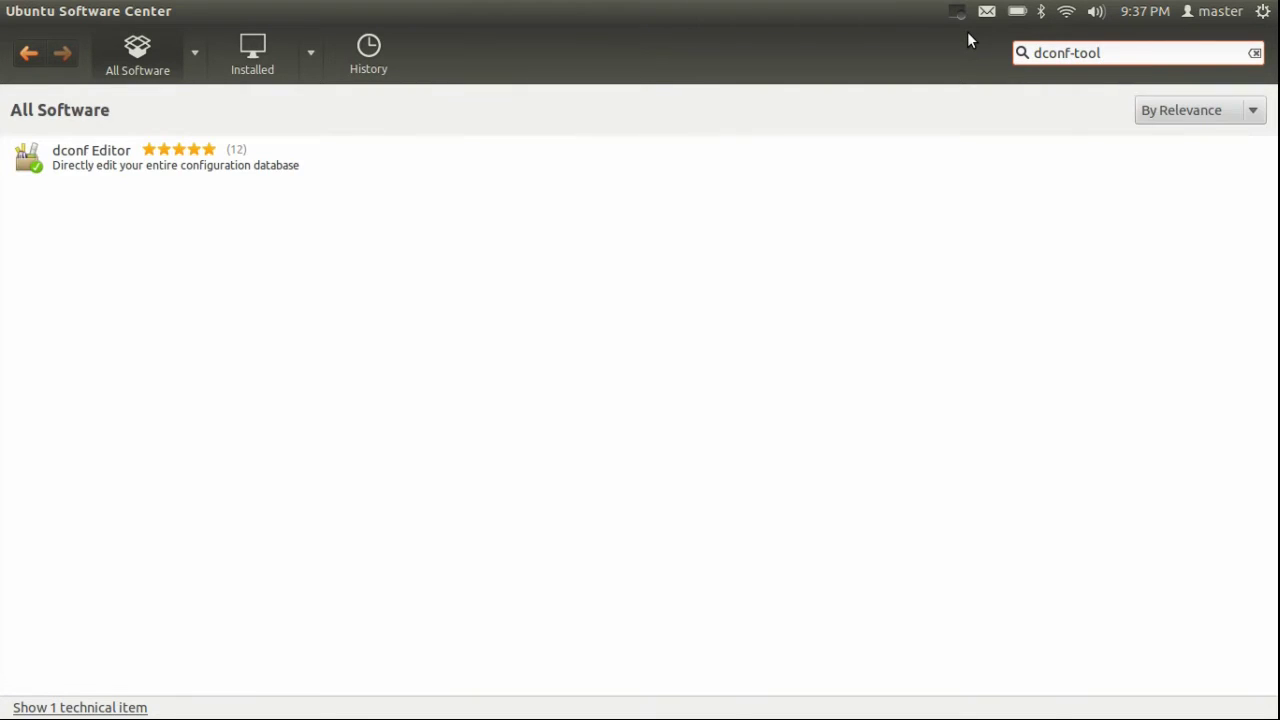
pyautogui.click(92, 165)
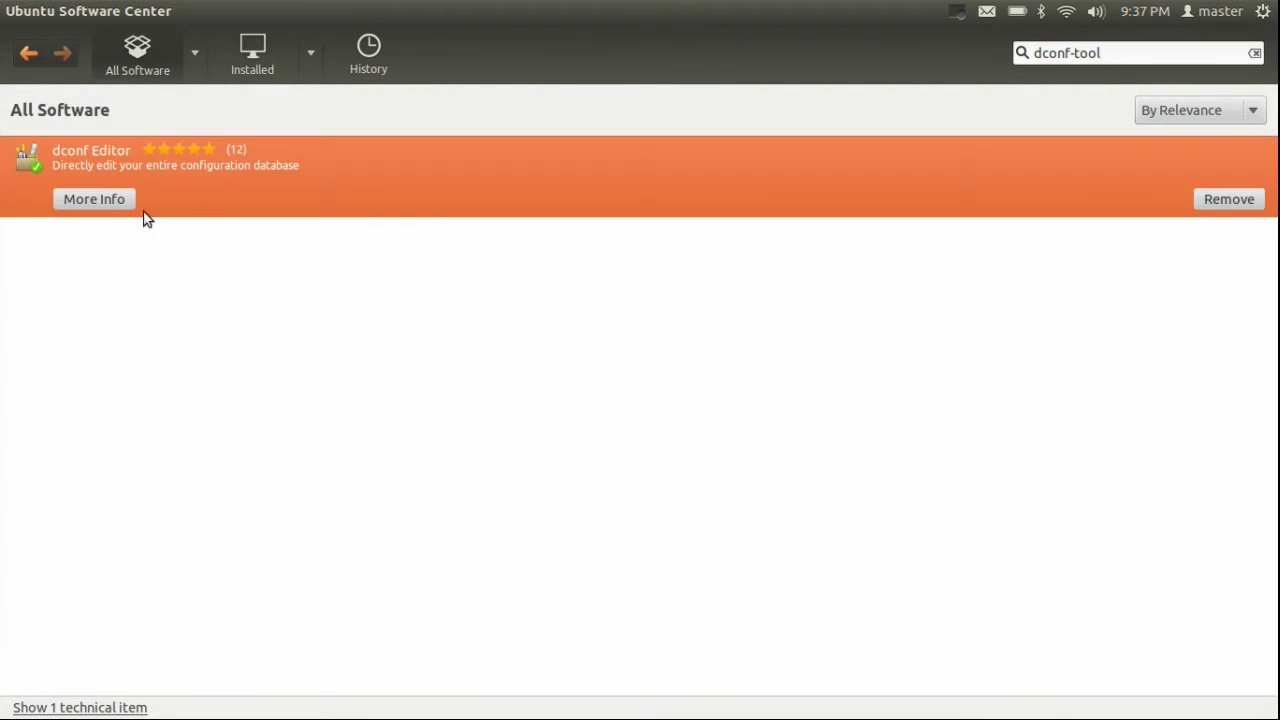
# Highlight gnome-tweak-tool in the Writer list, search Ubuntu Software Center for gnome-tweak-tool and select Advanced Settings
pyautogui.hotkey('alt', 'Tab')
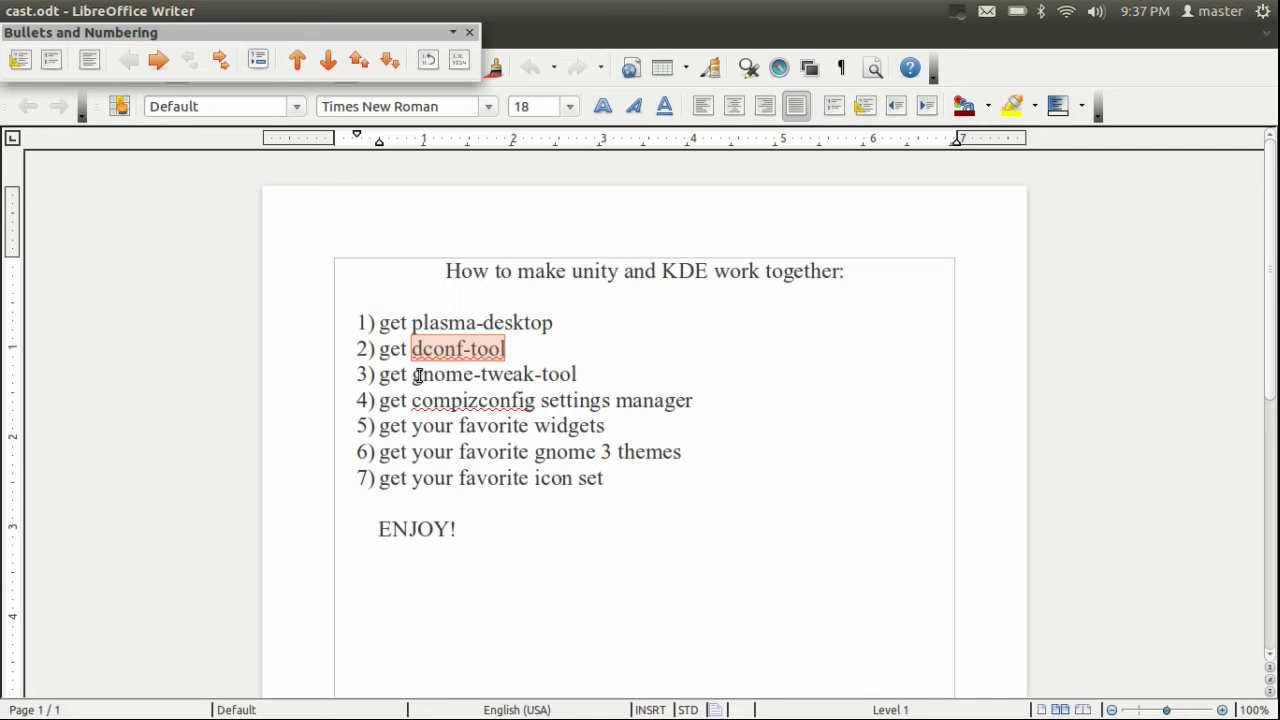
pyautogui.moveTo(412, 376); pyautogui.dragTo(580, 375)
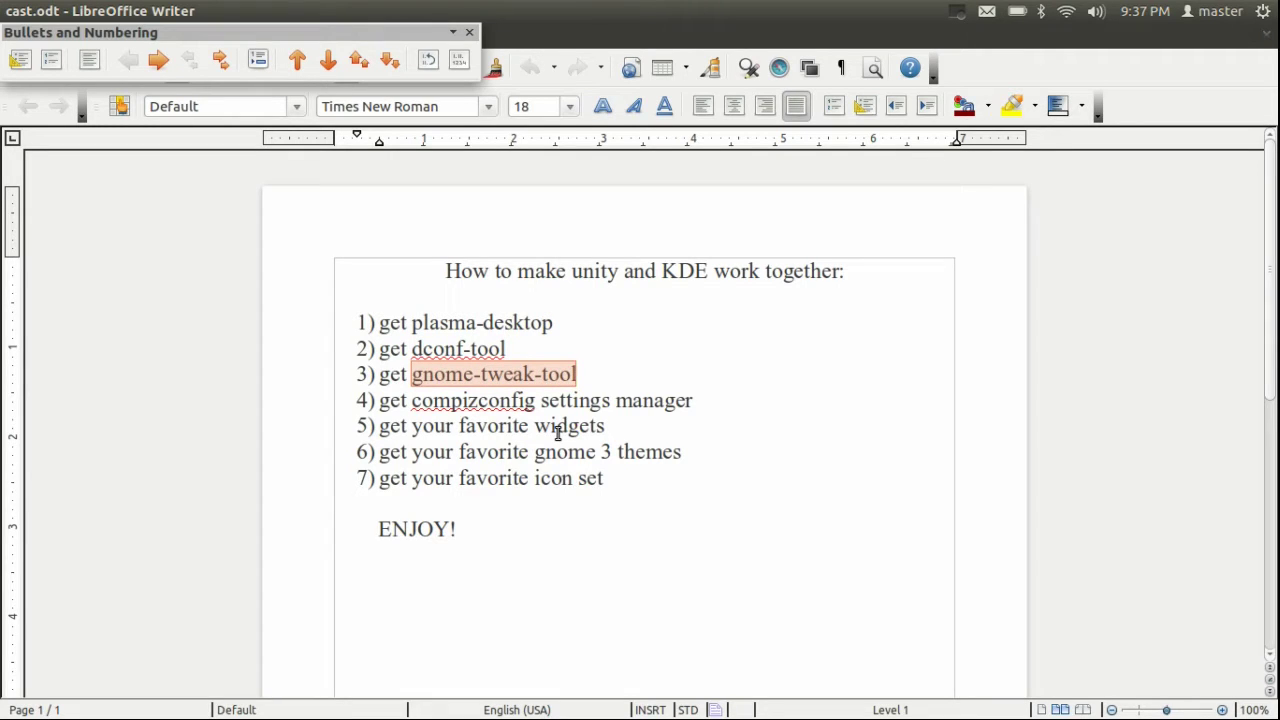
pyautogui.hotkey('alt', 'Tab')
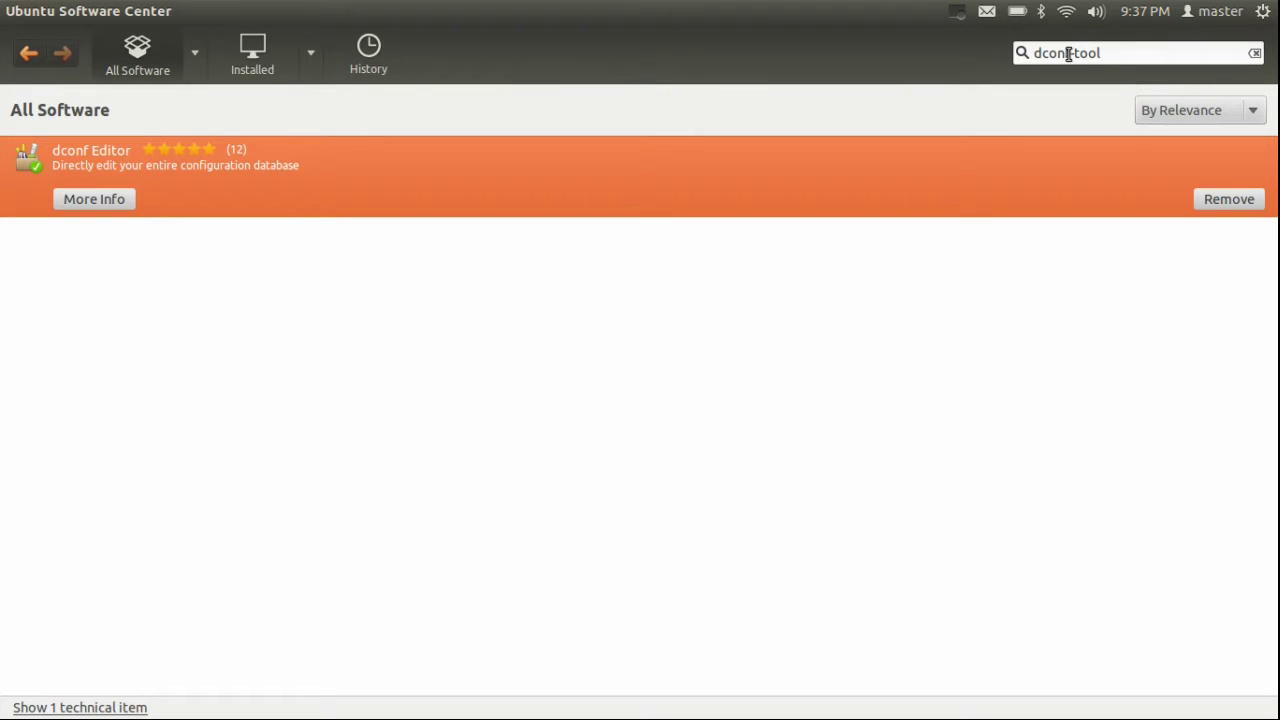
pyautogui.moveTo(1068, 54); pyautogui.dragTo(1021, 53)
pyautogui.write('gnome')
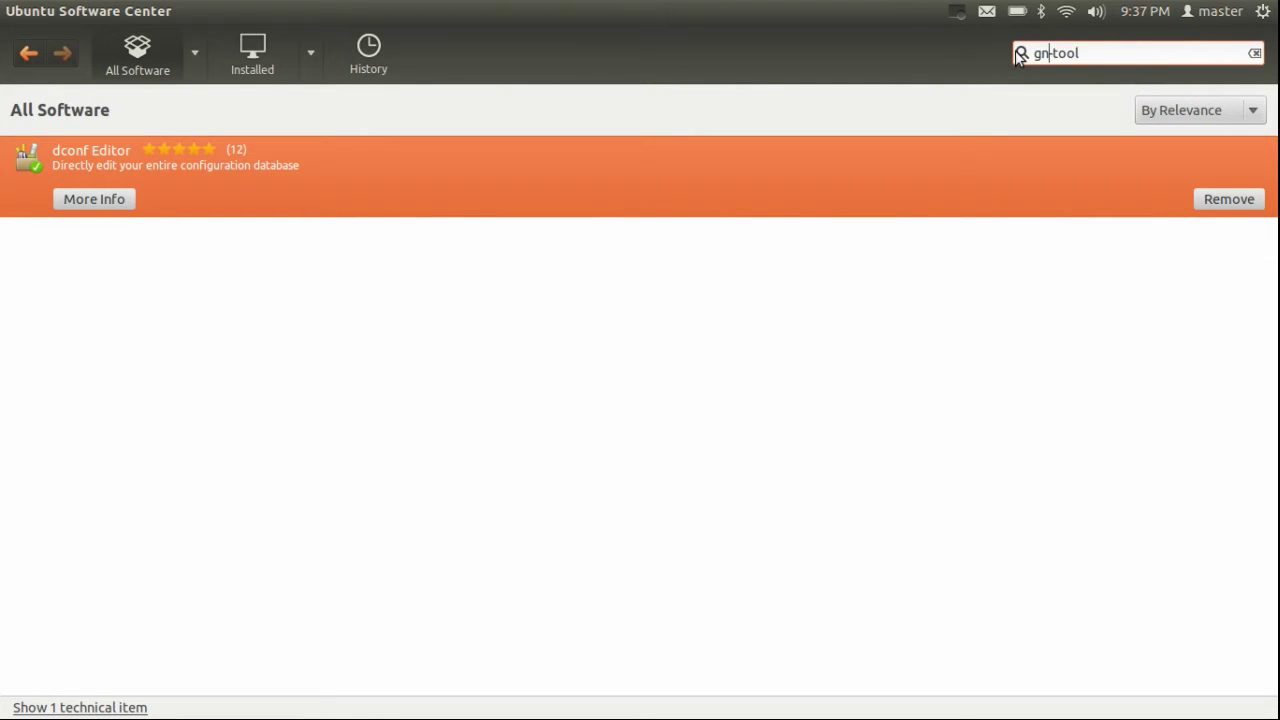
pyautogui.write('-tweak')
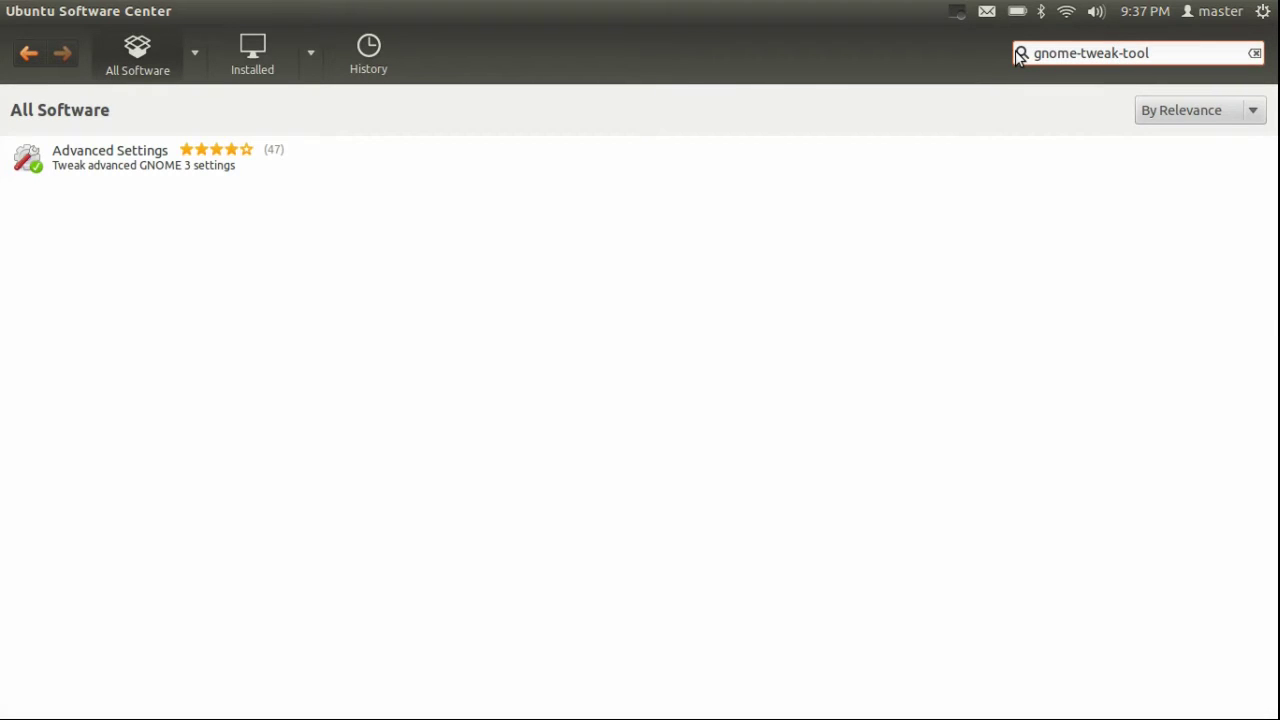
pyautogui.click(108, 157)
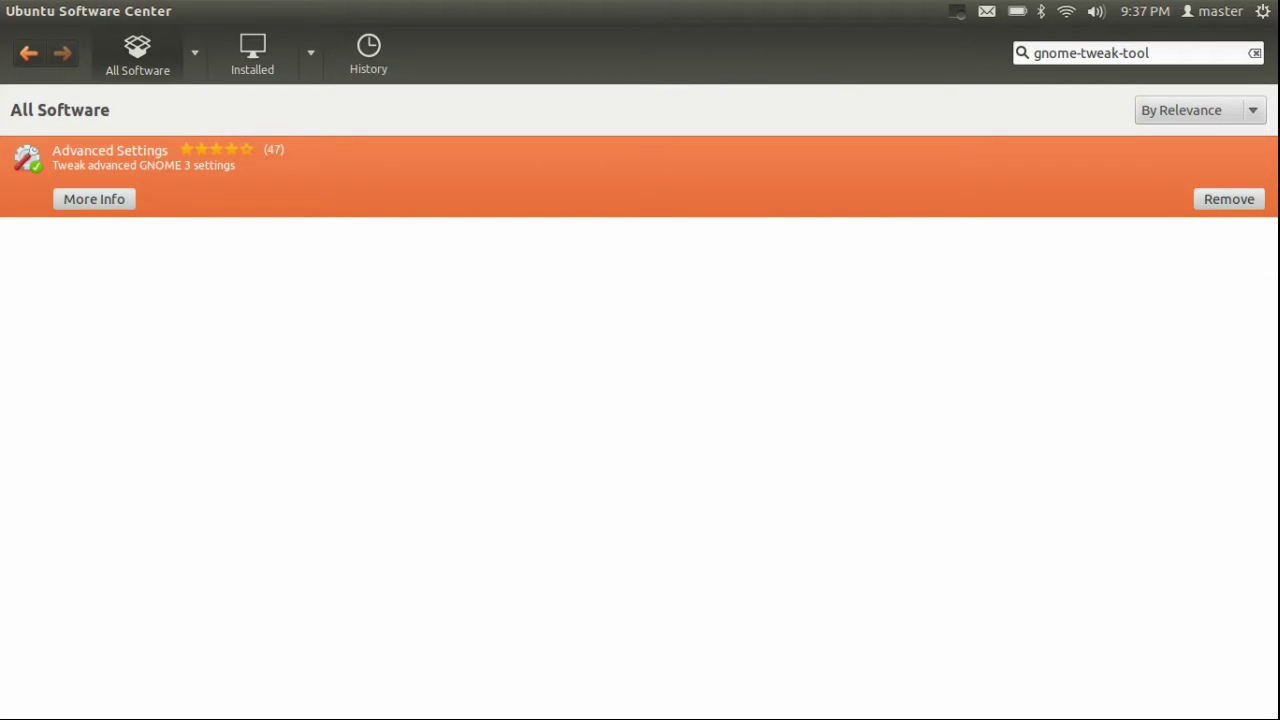
# Highlight compizconfig settings manager in the Writer list, search Ubuntu Software Center for compizconfig and select CompizConfig Settings Manager
pyautogui.hotkey('alt', 'Tab')
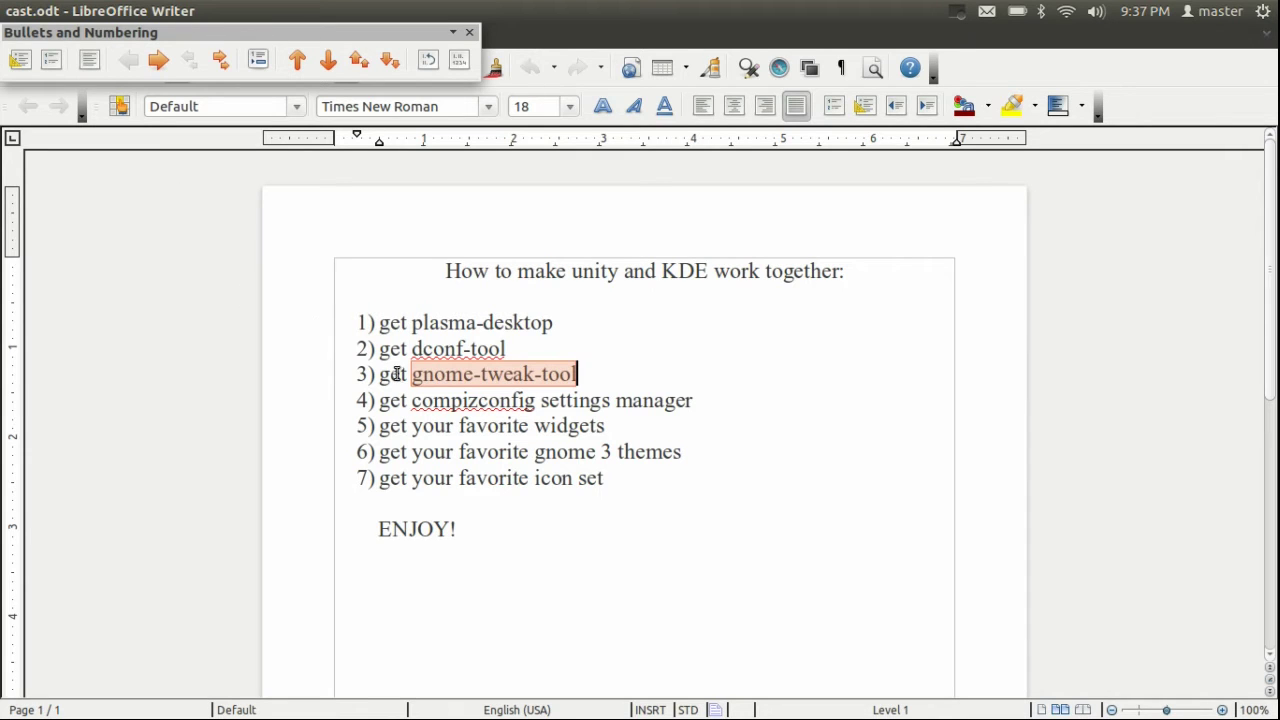
pyautogui.moveTo(412, 400); pyautogui.dragTo(694, 400)
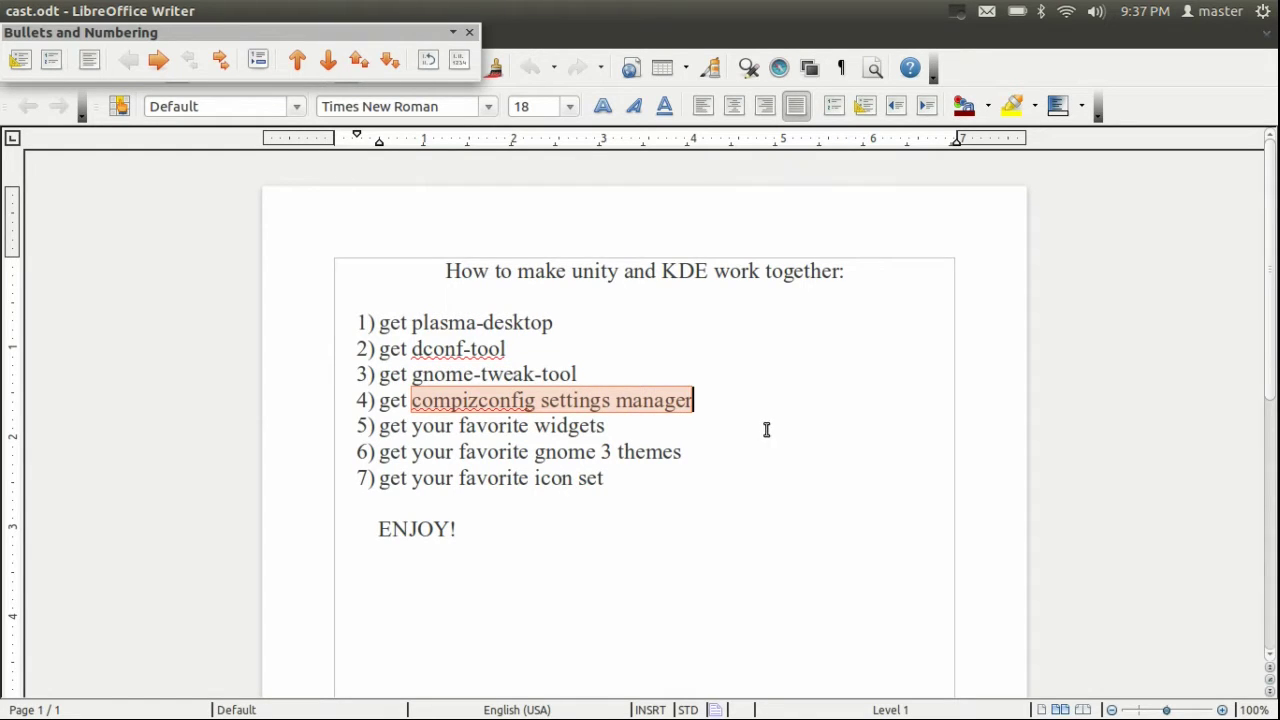
pyautogui.hotkey('alt', 'Tab')
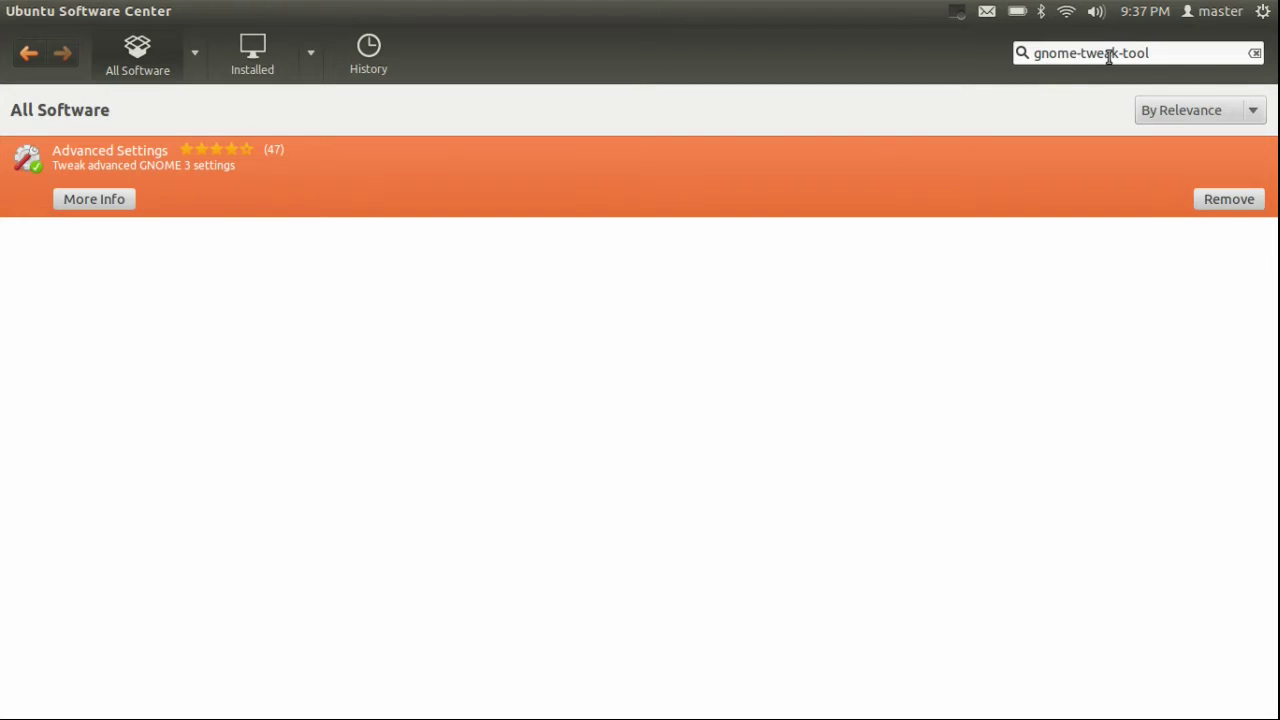
pyautogui.moveTo(1166, 51); pyautogui.dragTo(970, 59)
pyautogui.write('compizc')
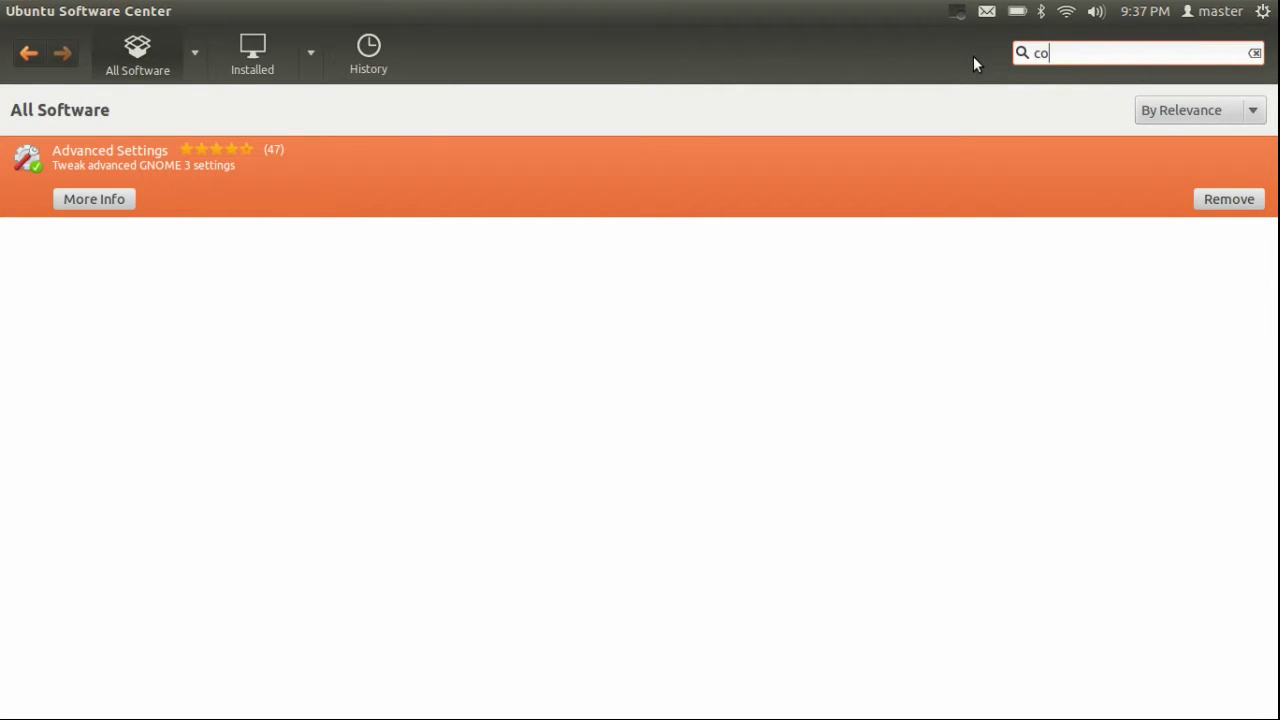
pyautogui.write('onfig')
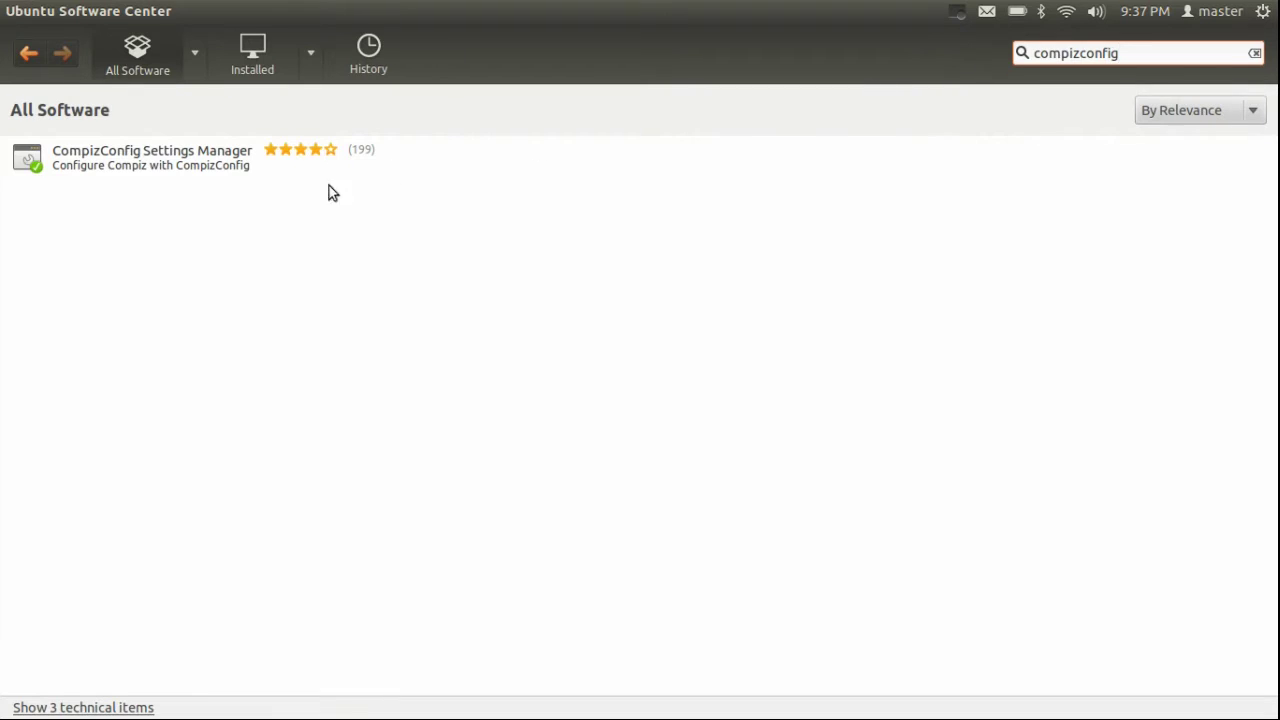
pyautogui.click(126, 168)
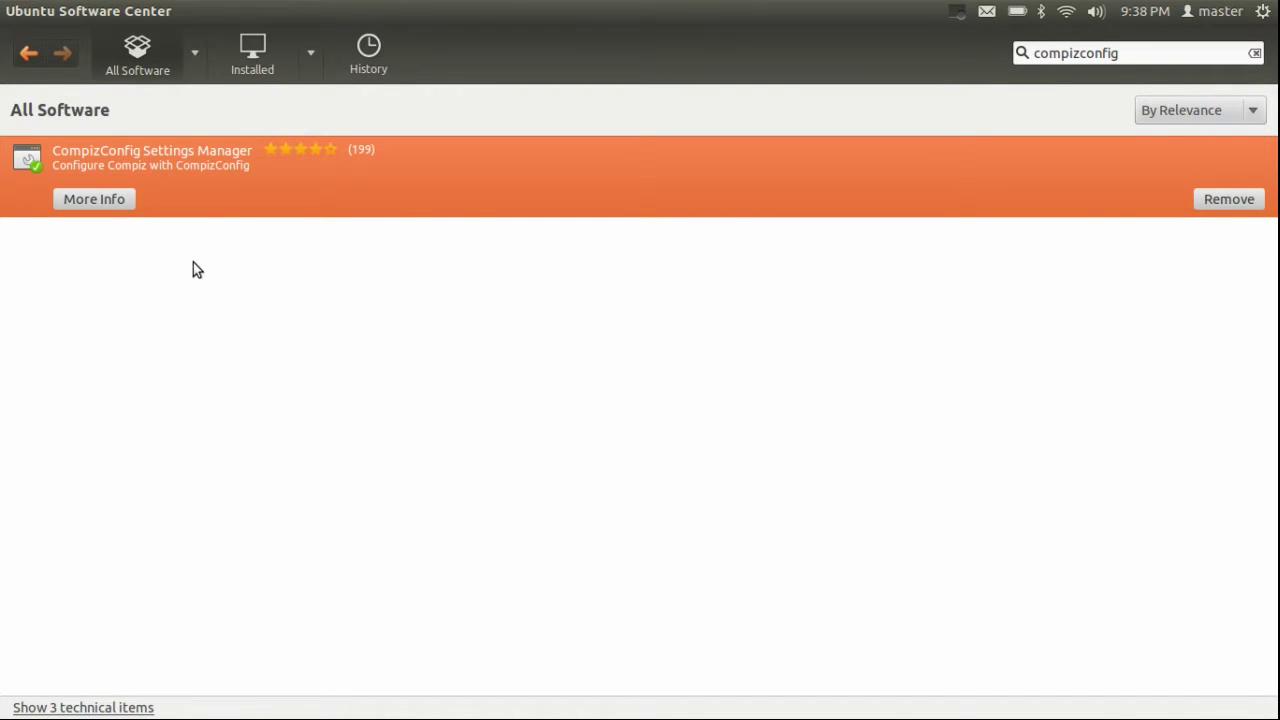
# Highlight "get your favorite widgets" in the Writer document and open Google Chrome
pyautogui.hotkey('alt', 'Tab')
pyautogui.moveTo(608, 427); pyautogui.dragTo(382, 428)
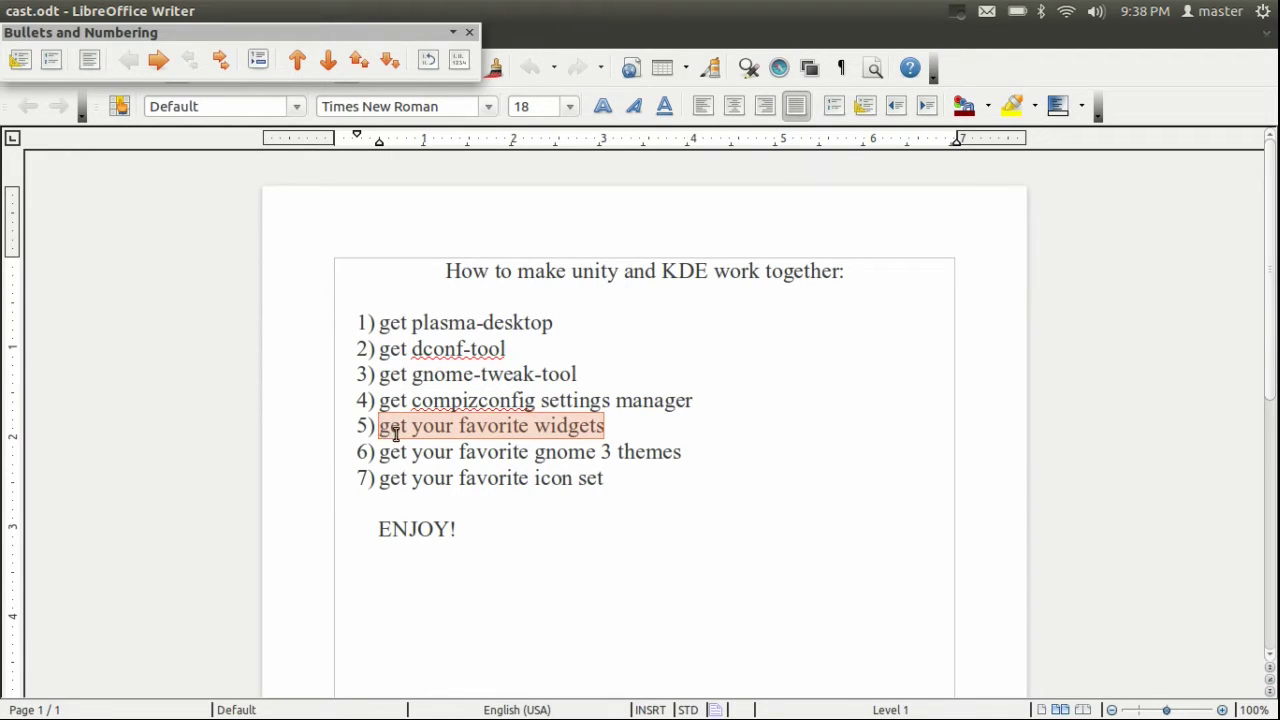
pyautogui.moveTo(14, 214)
pyautogui.click(29, 163)
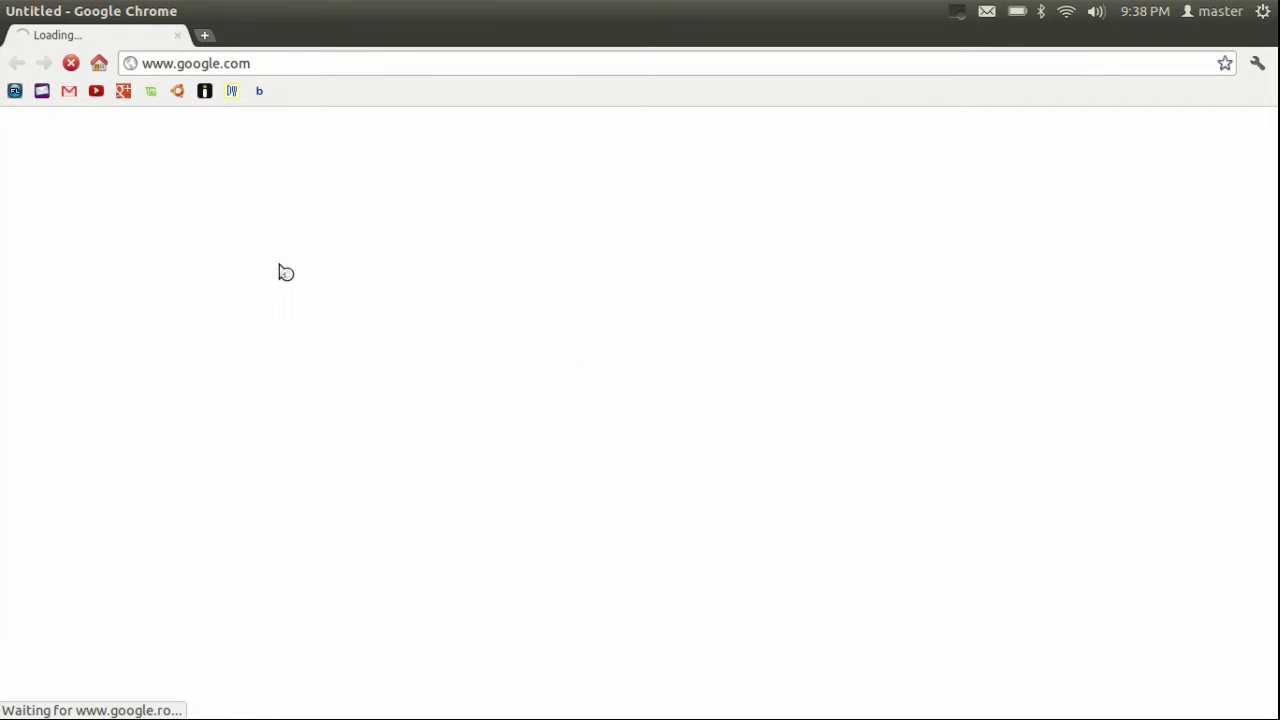
# Search Google for kde-look, open the KDE-Look.org site and highlight its web address
pyautogui.write('kde-look')
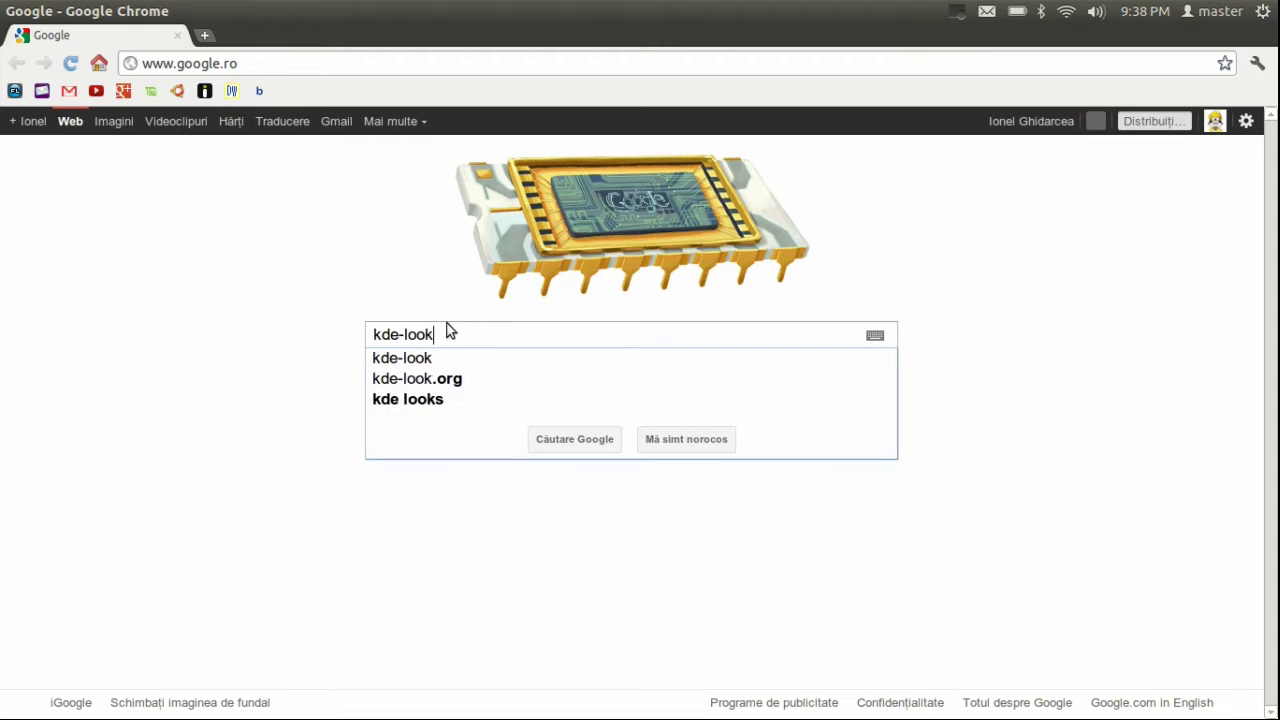
pyautogui.press('Return')
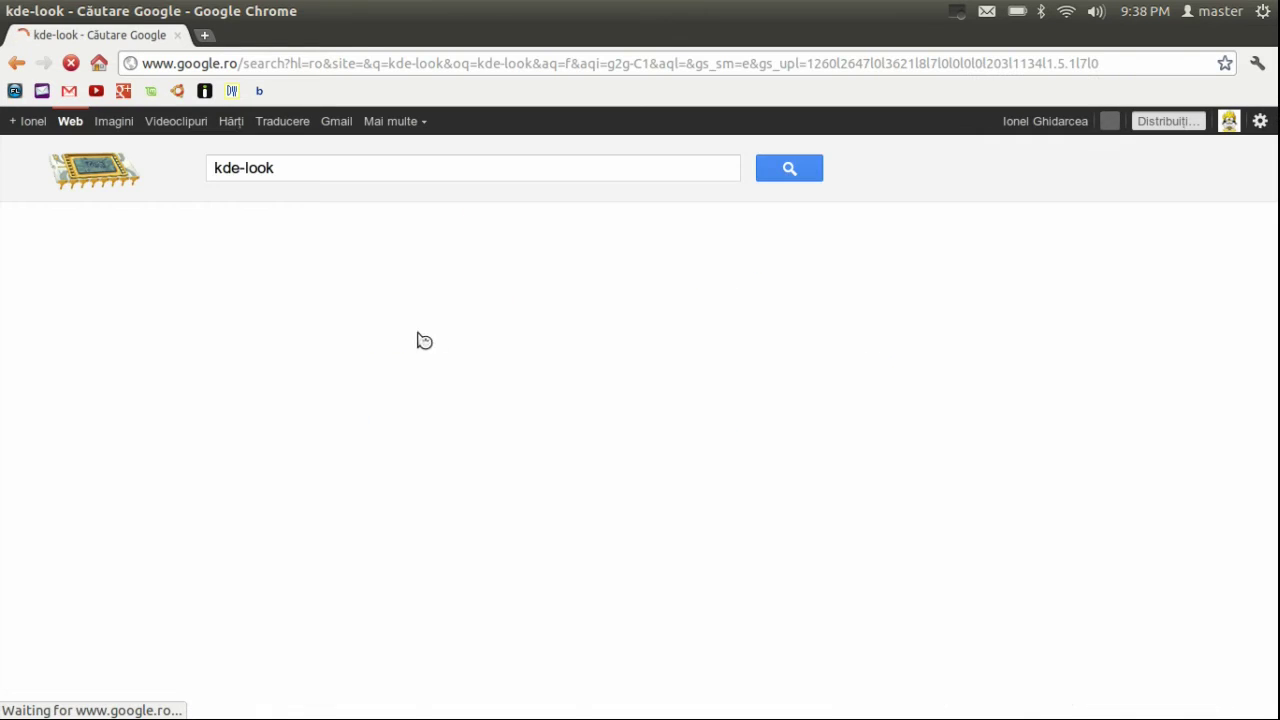
pyautogui.click(305, 338)
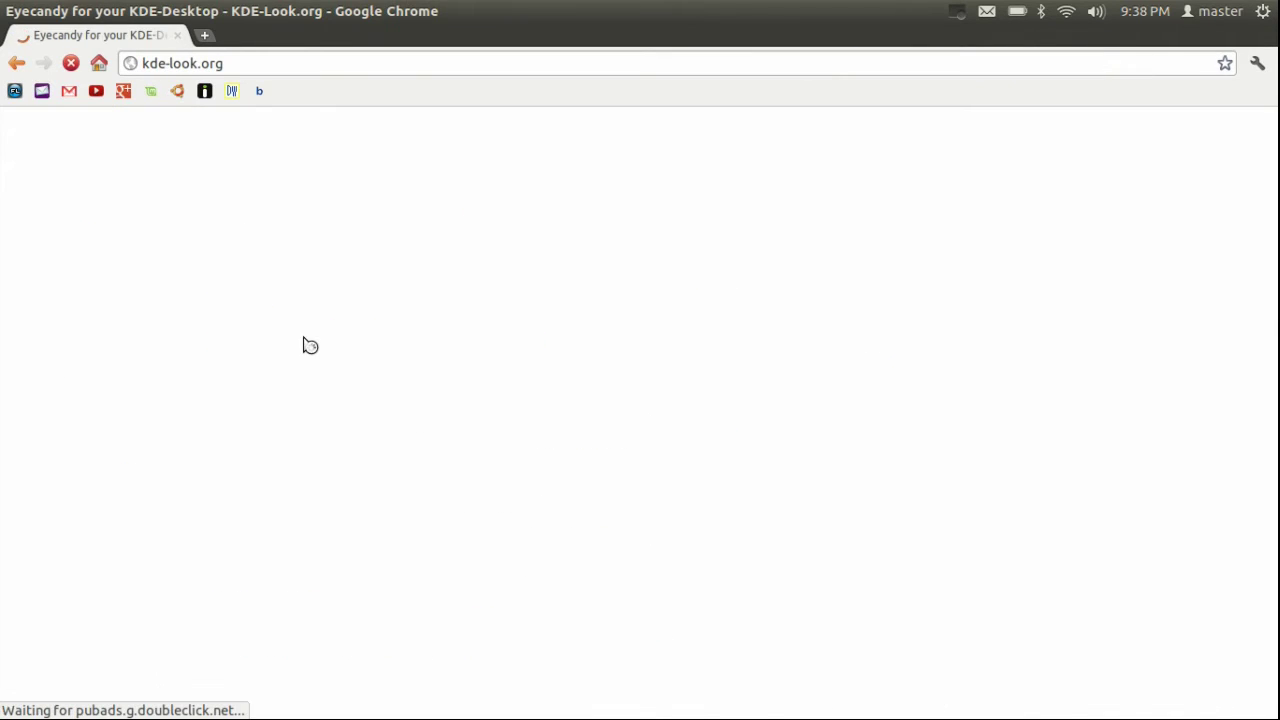
pyautogui.moveTo(236, 63); pyautogui.dragTo(137, 64)
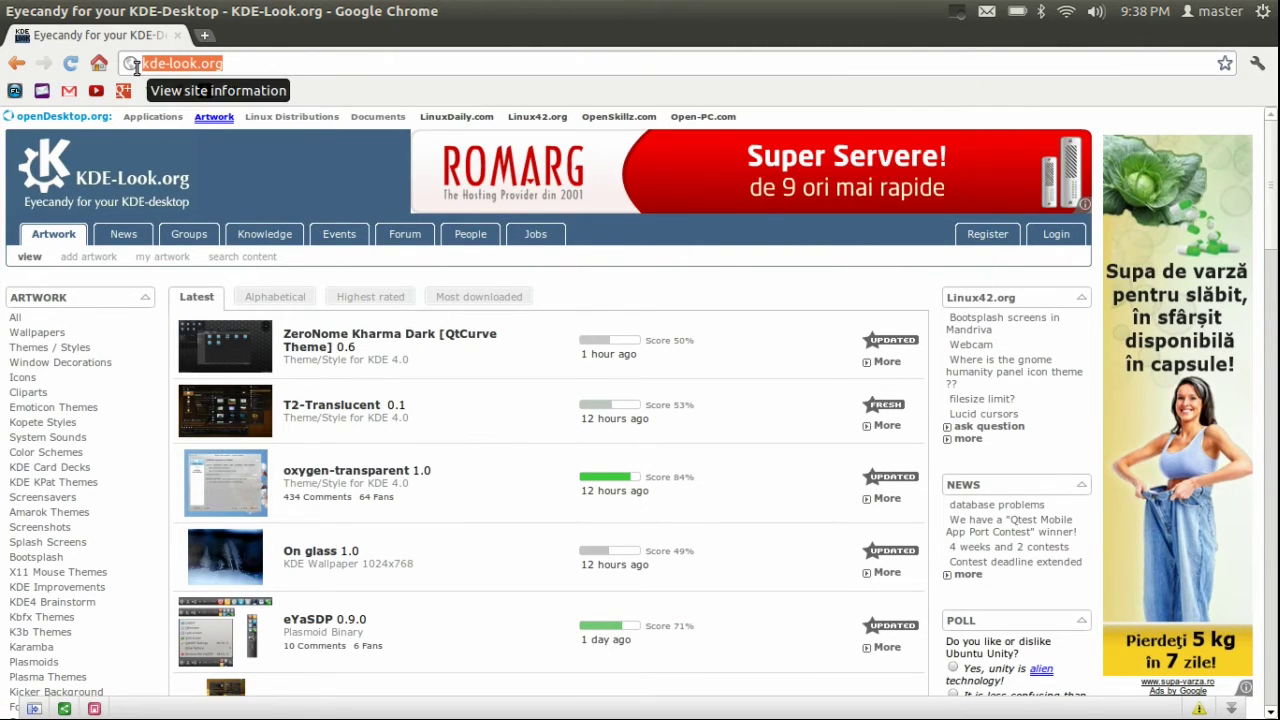
# Return to the Google home page, search for kde-apps and open the KDE-Apps.org site, pointing out its address
pyautogui.click(101, 66)
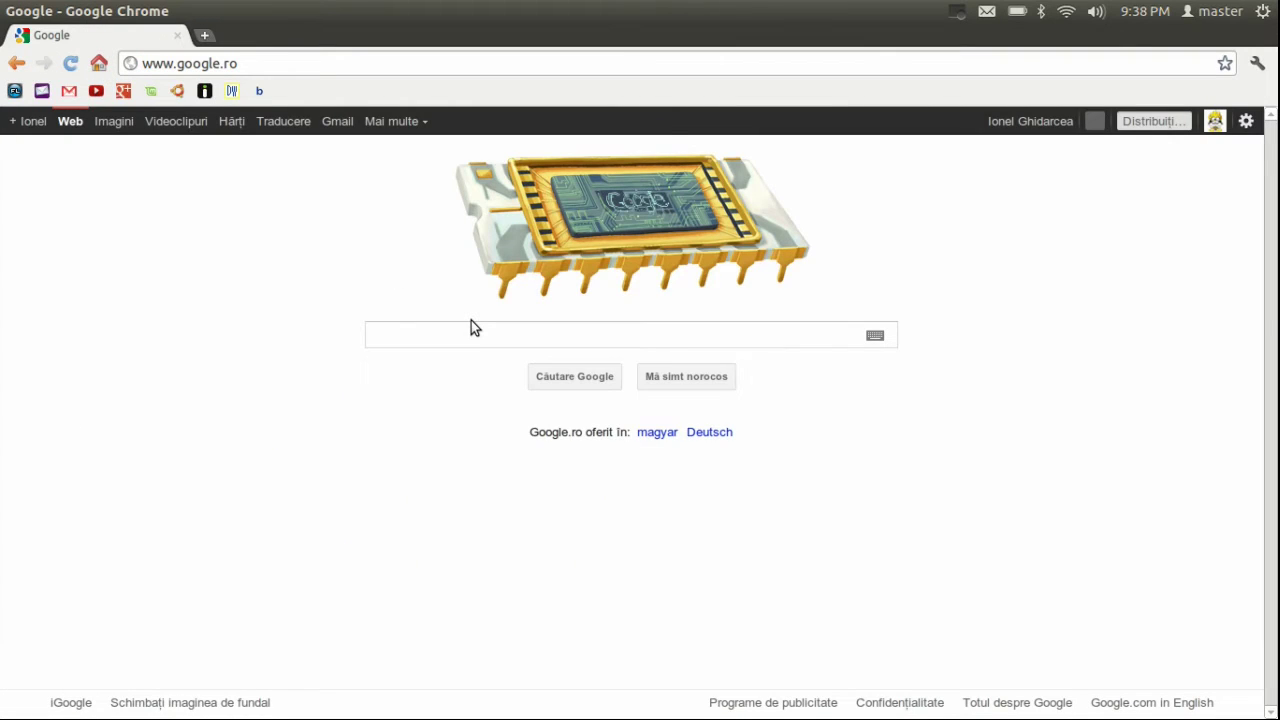
pyautogui.write('kde-apps')
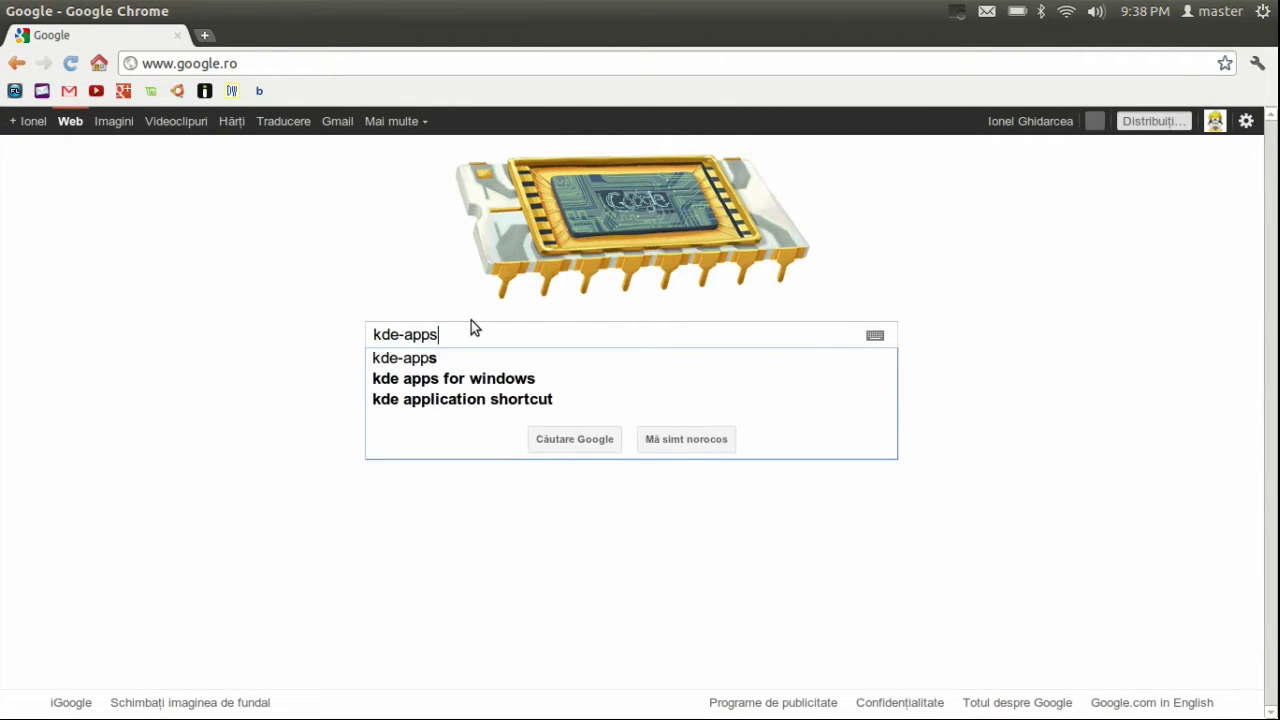
pyautogui.press('Tab')
pyautogui.press('Tab')
pyautogui.press('Return')
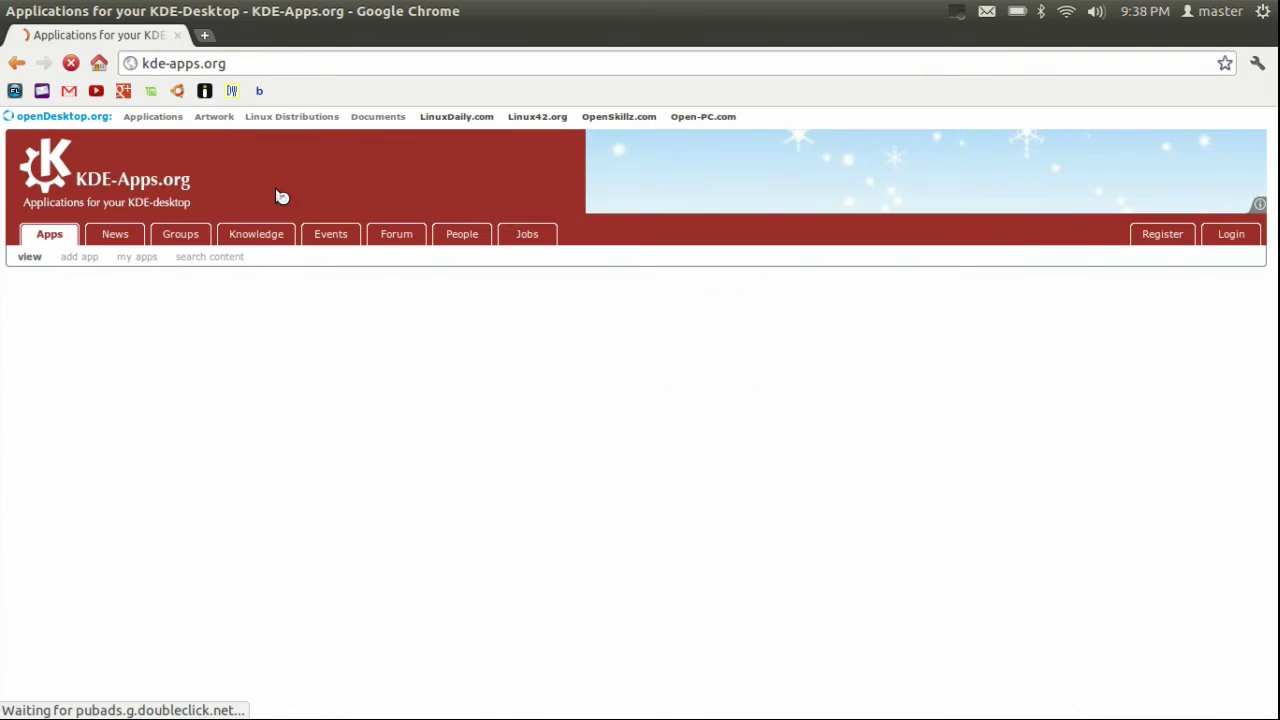
pyautogui.click(142, 63)
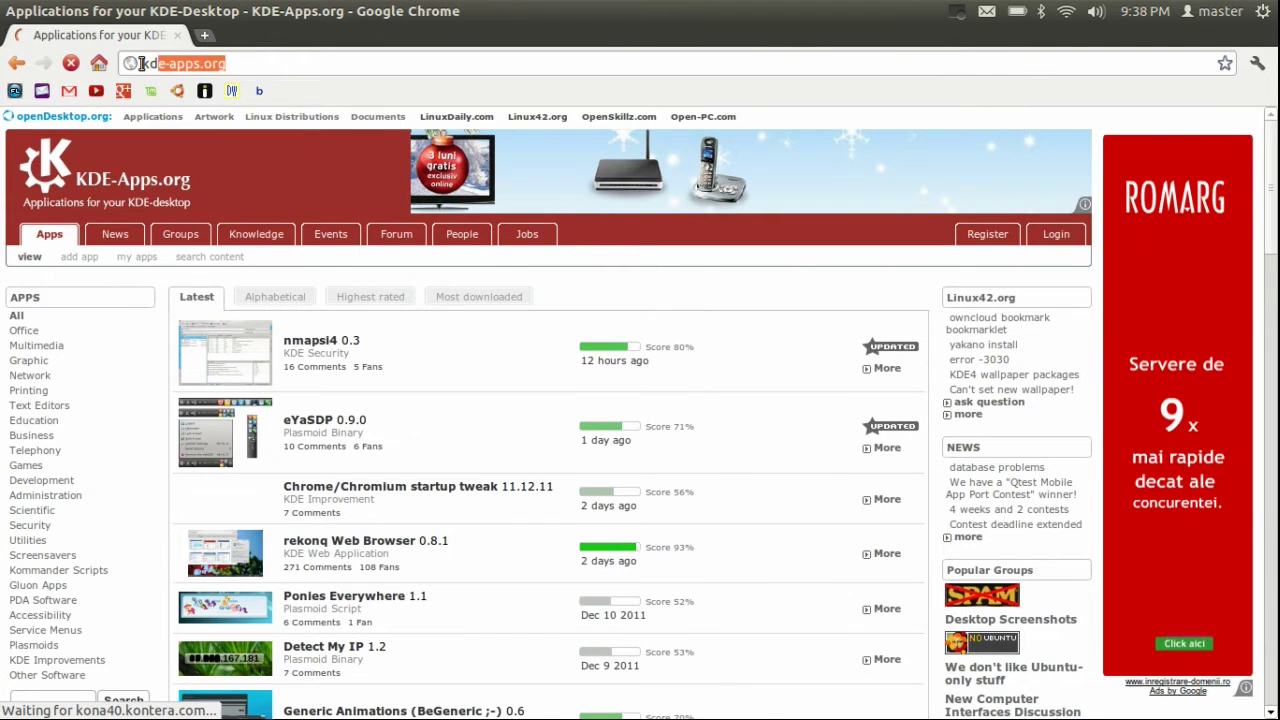
pyautogui.click(230, 63)
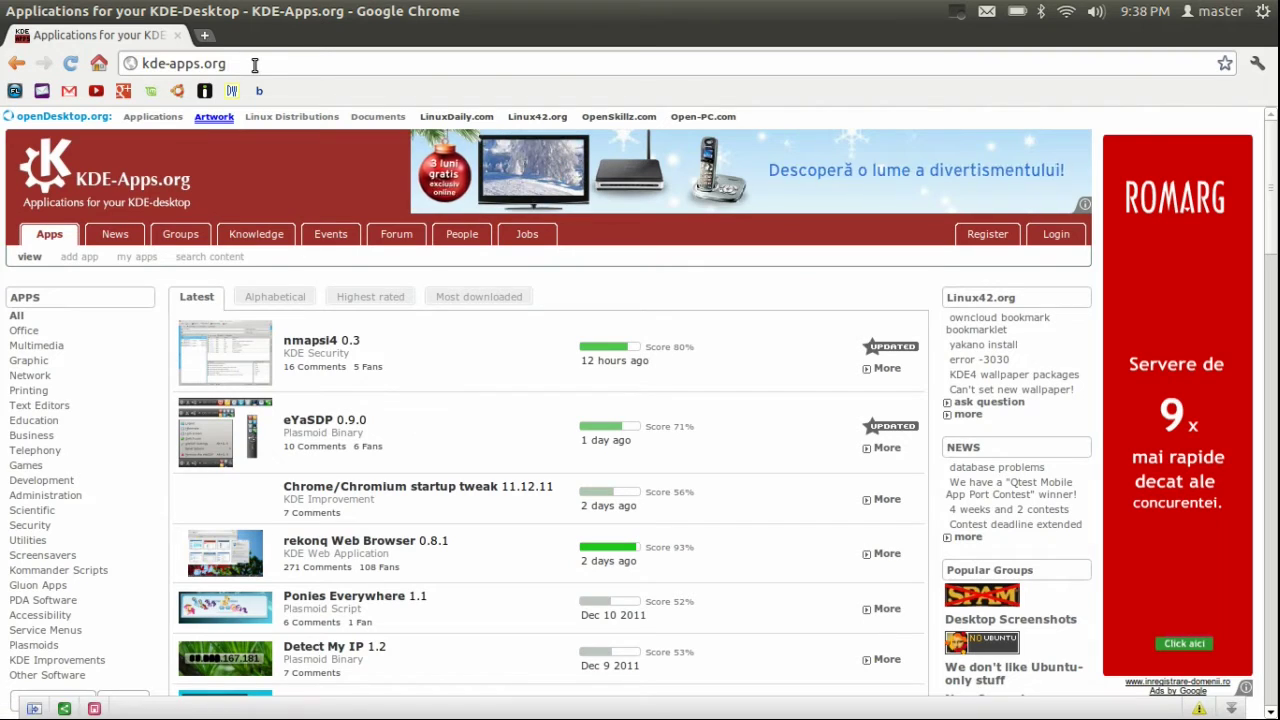
# Point out the KDE-Apps.org address, return to the Writer document and highlight "gnome 3 themes" and then "icon set" in the list
pyautogui.click(230, 63)
pyautogui.click(332, 63)
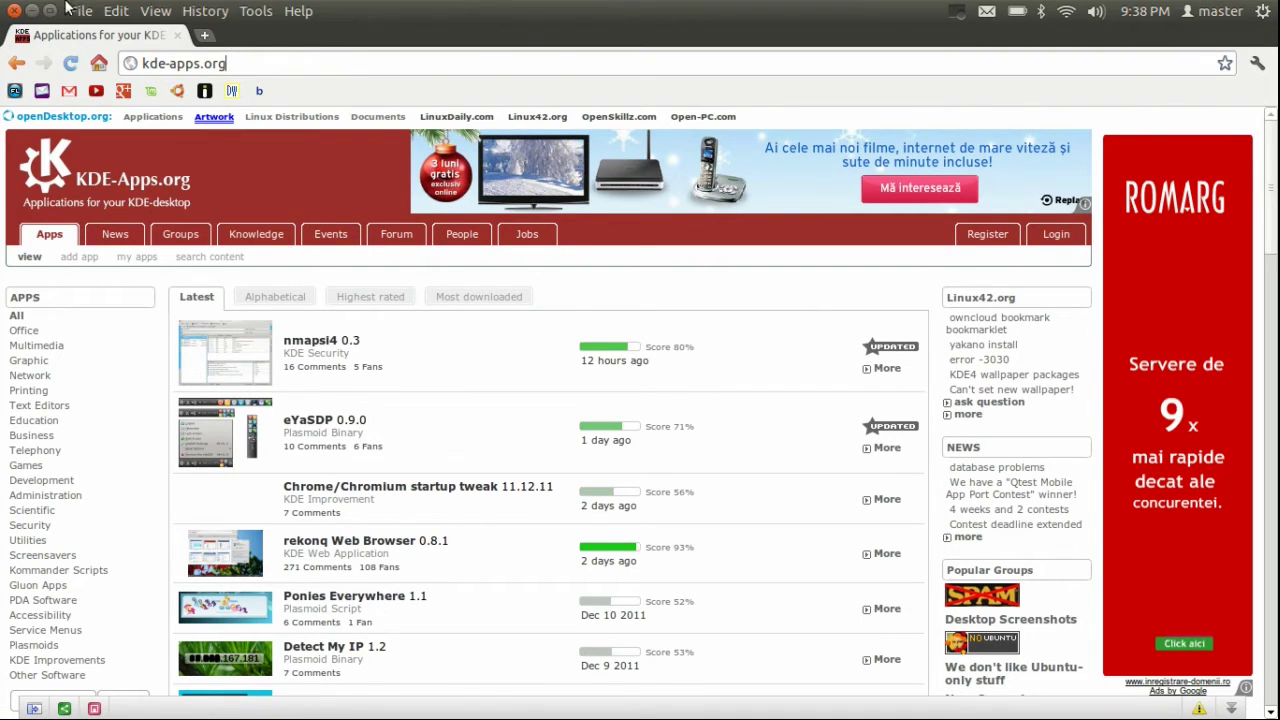
pyautogui.click(32, 11)
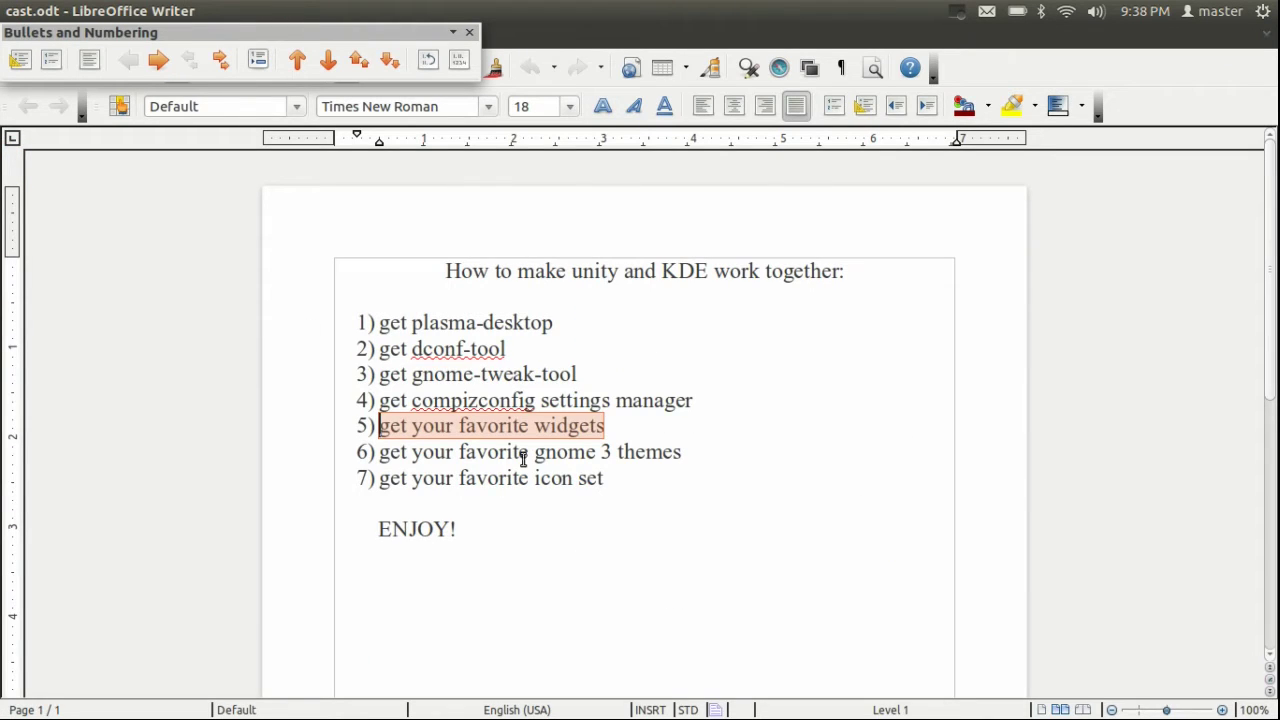
pyautogui.moveTo(687, 453); pyautogui.dragTo(538, 451)
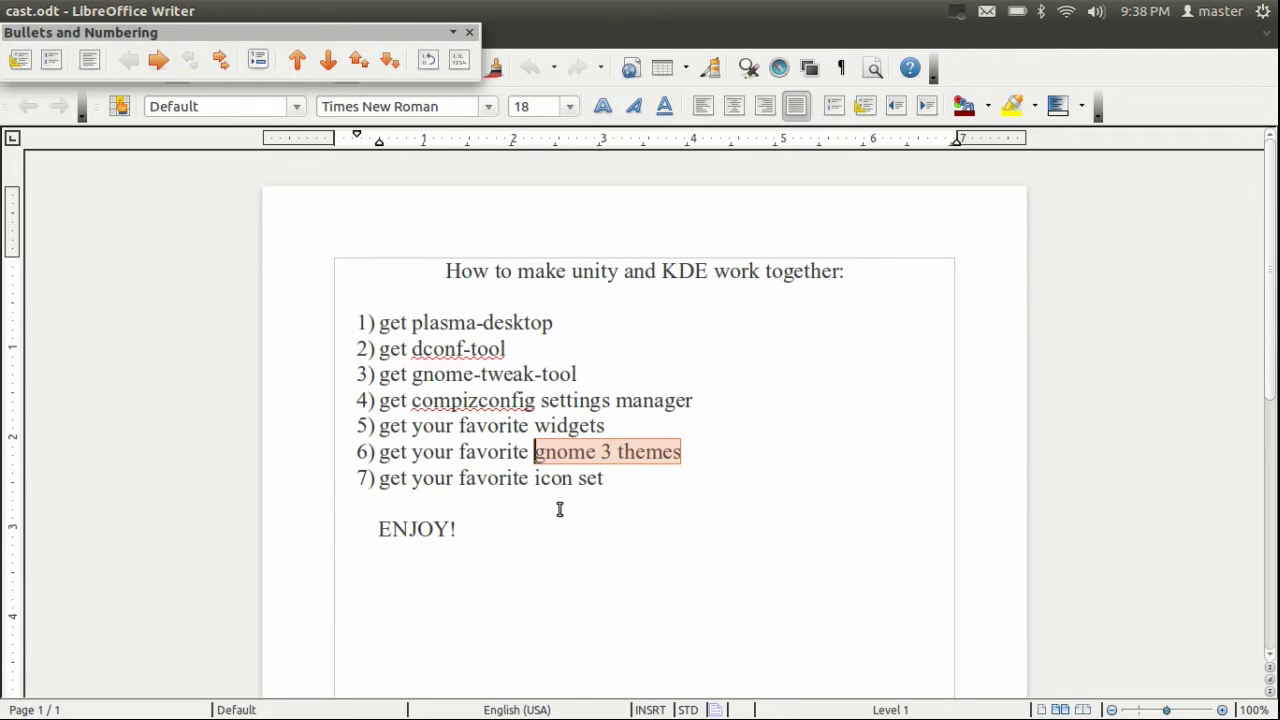
pyautogui.moveTo(609, 481); pyautogui.dragTo(533, 483)
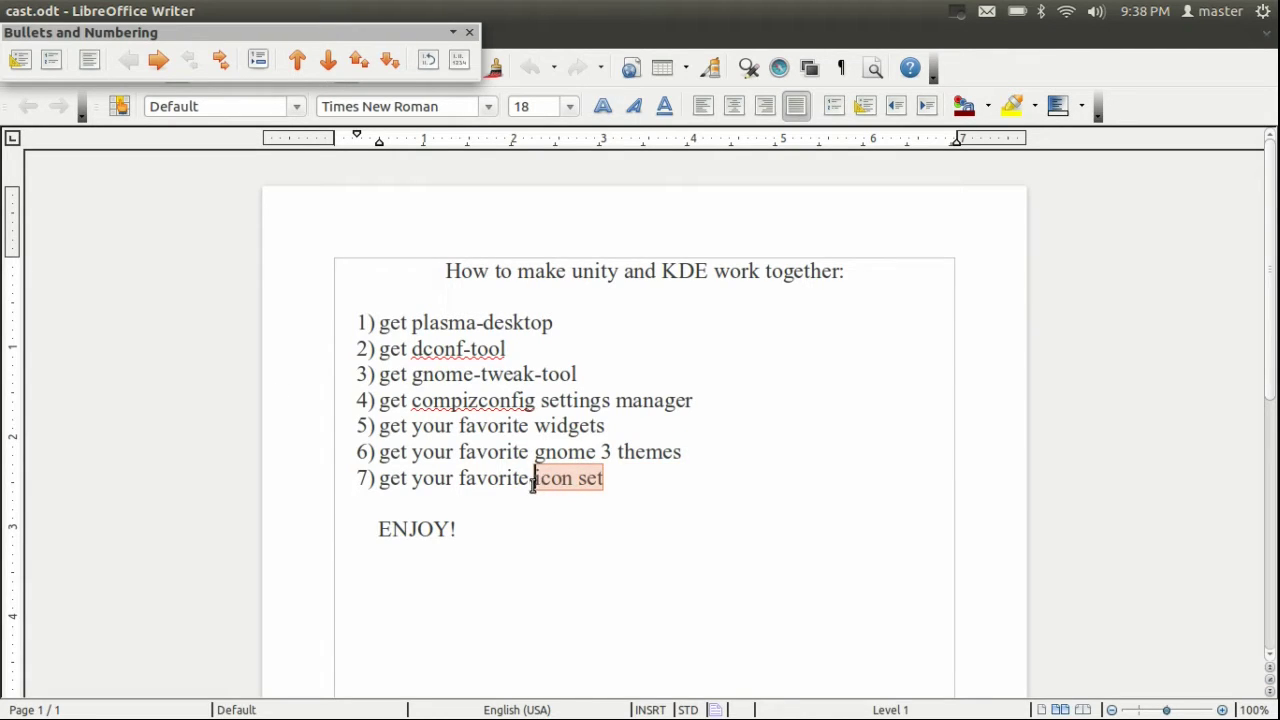
# Switch to Google Chrome, search Google for gnome-look and open the GNOME-Look.org site
pyautogui.moveTo(4, 108)
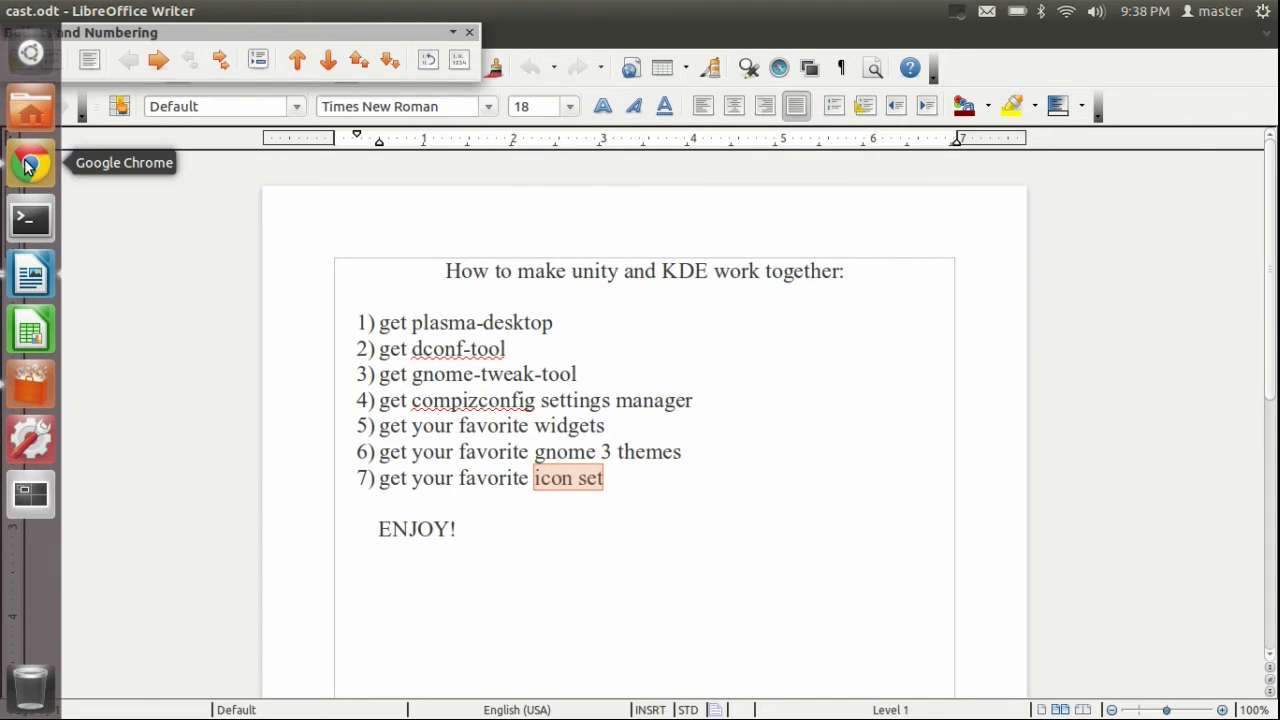
pyautogui.click(30, 163)
pyautogui.click(98, 63)
pyautogui.write('g')
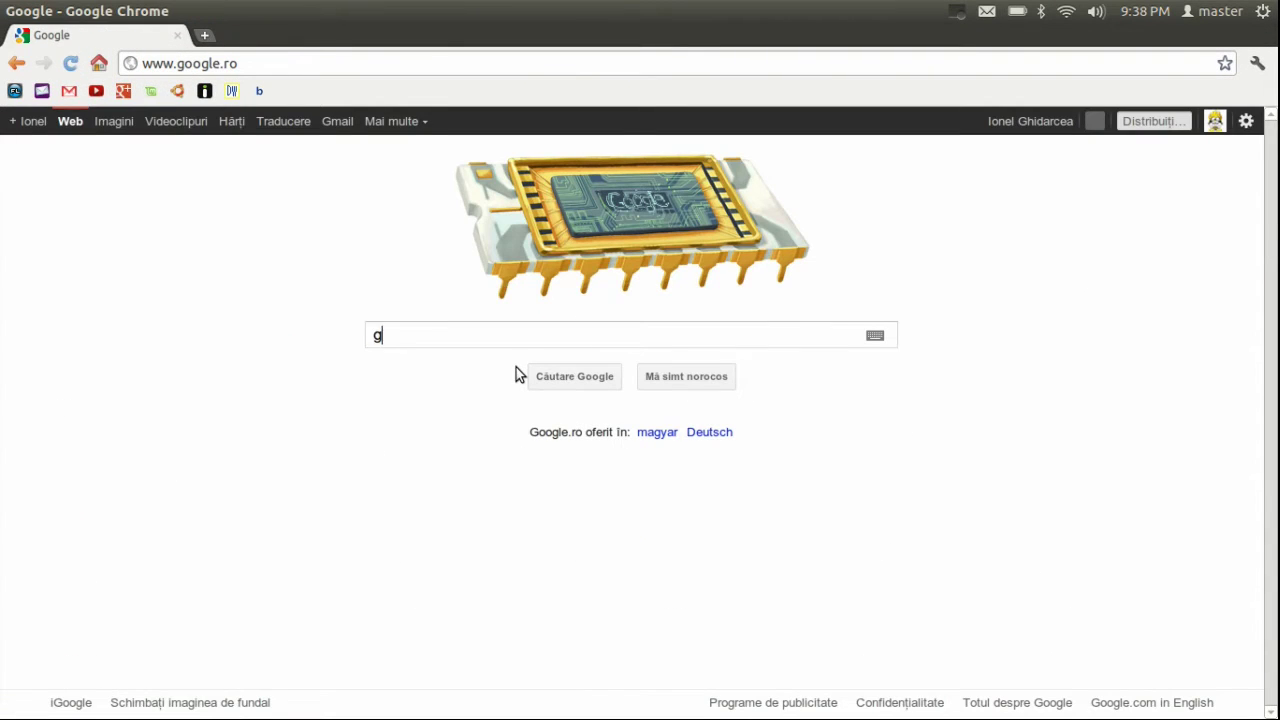
pyautogui.write('nome-look')
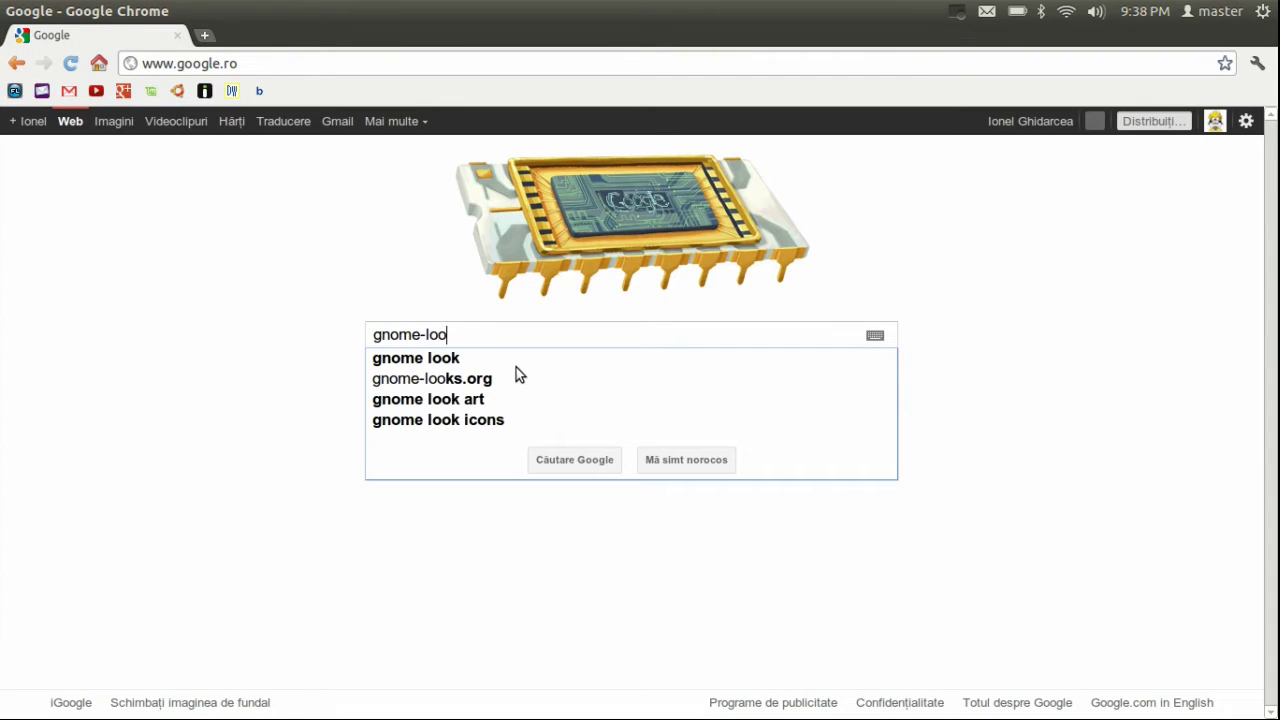
pyautogui.click(516, 370)
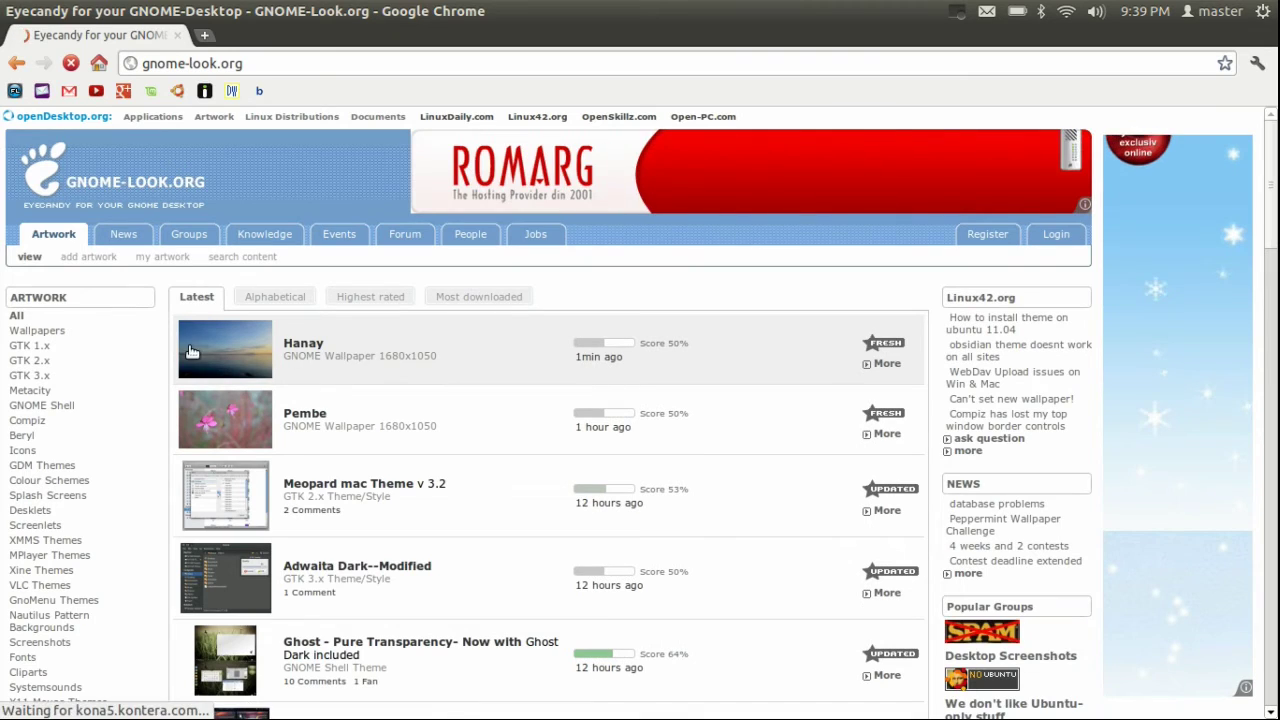
# Highlight the gnome-look.org web address to point it out
pyautogui.click(184, 60)
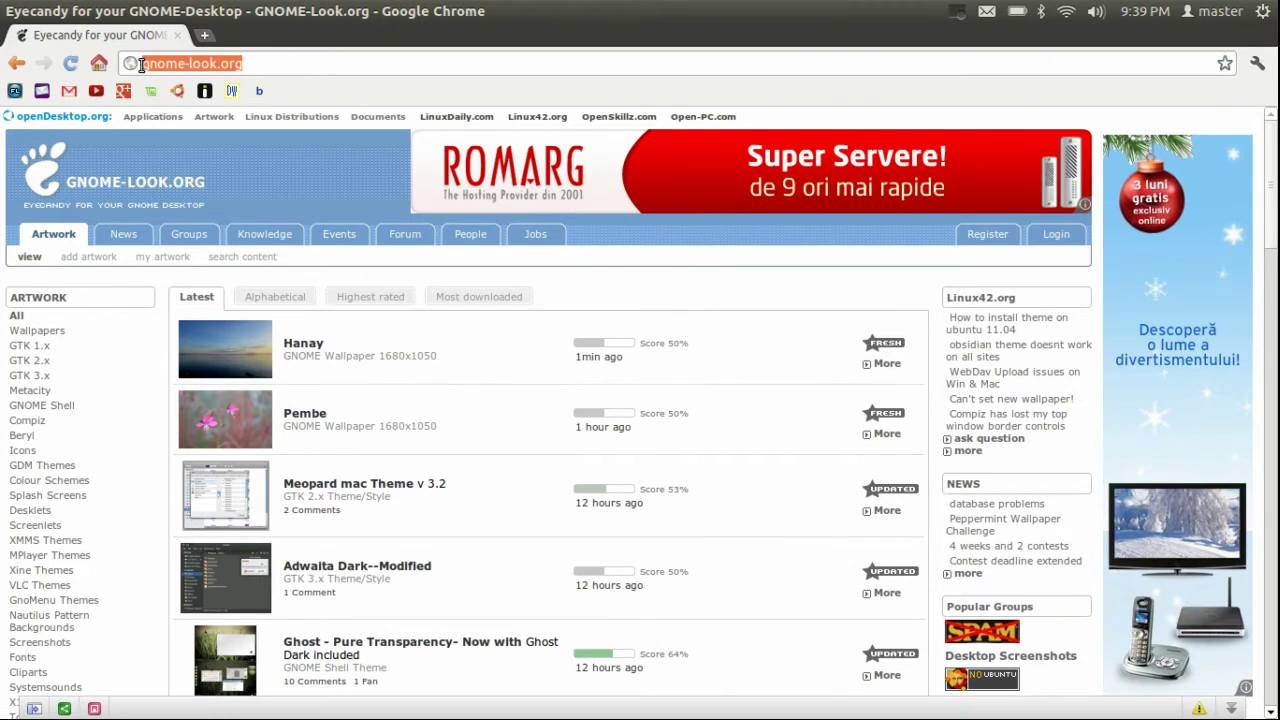
pyautogui.click(250, 60)
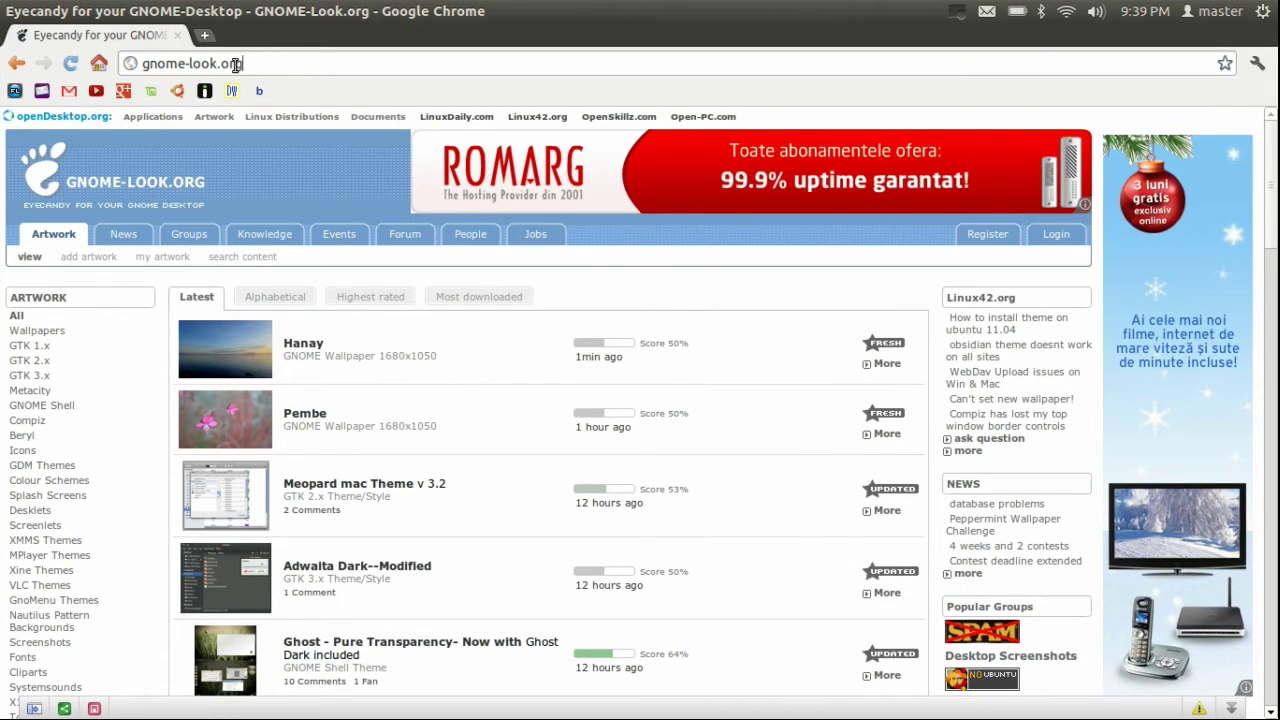
pyautogui.moveTo(244, 62); pyautogui.dragTo(148, 63)
pyautogui.press('End')
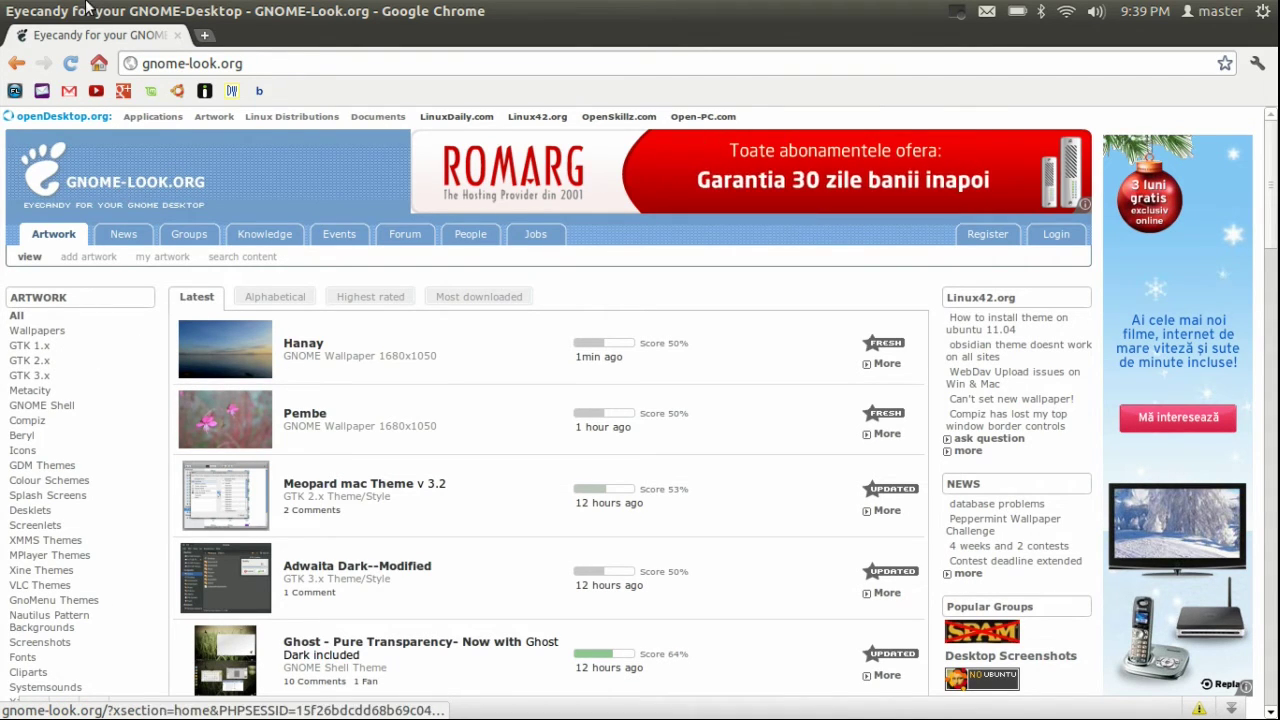
# Clear the desktop by closing Chrome and Ubuntu Software Center and minimizing the Writer document
pyautogui.click(15, 11)
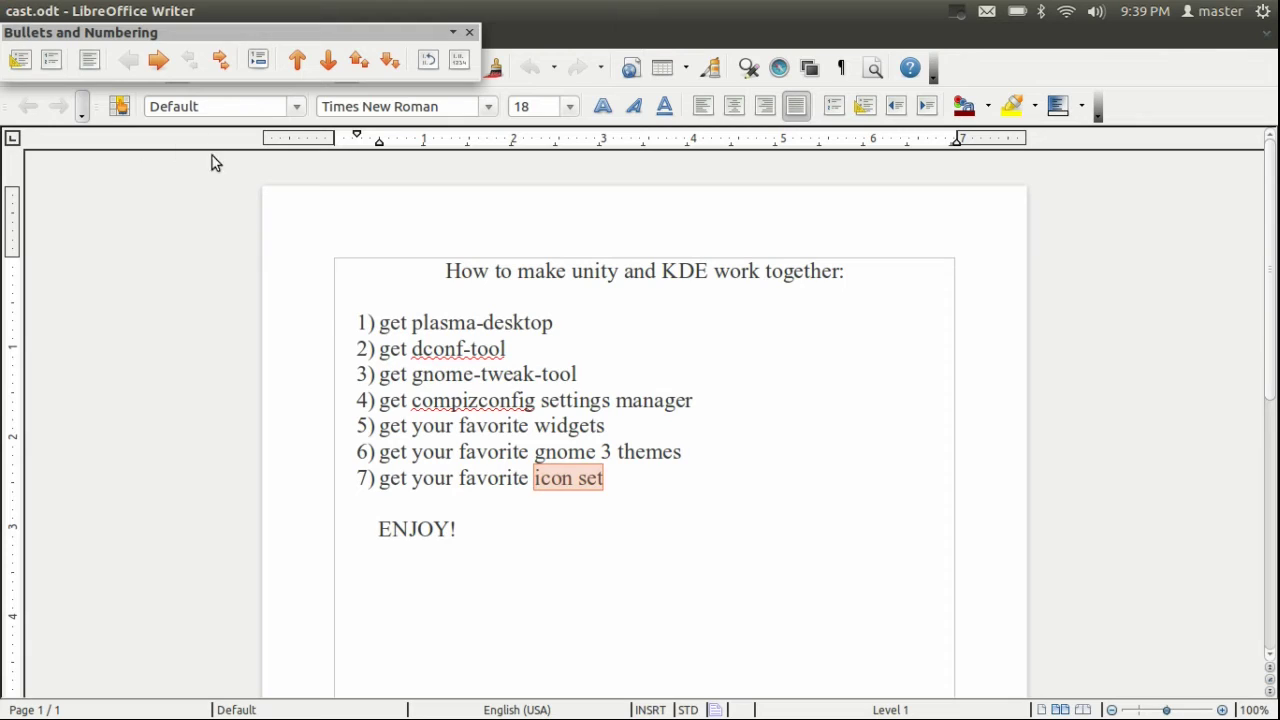
pyautogui.click(860, 305)
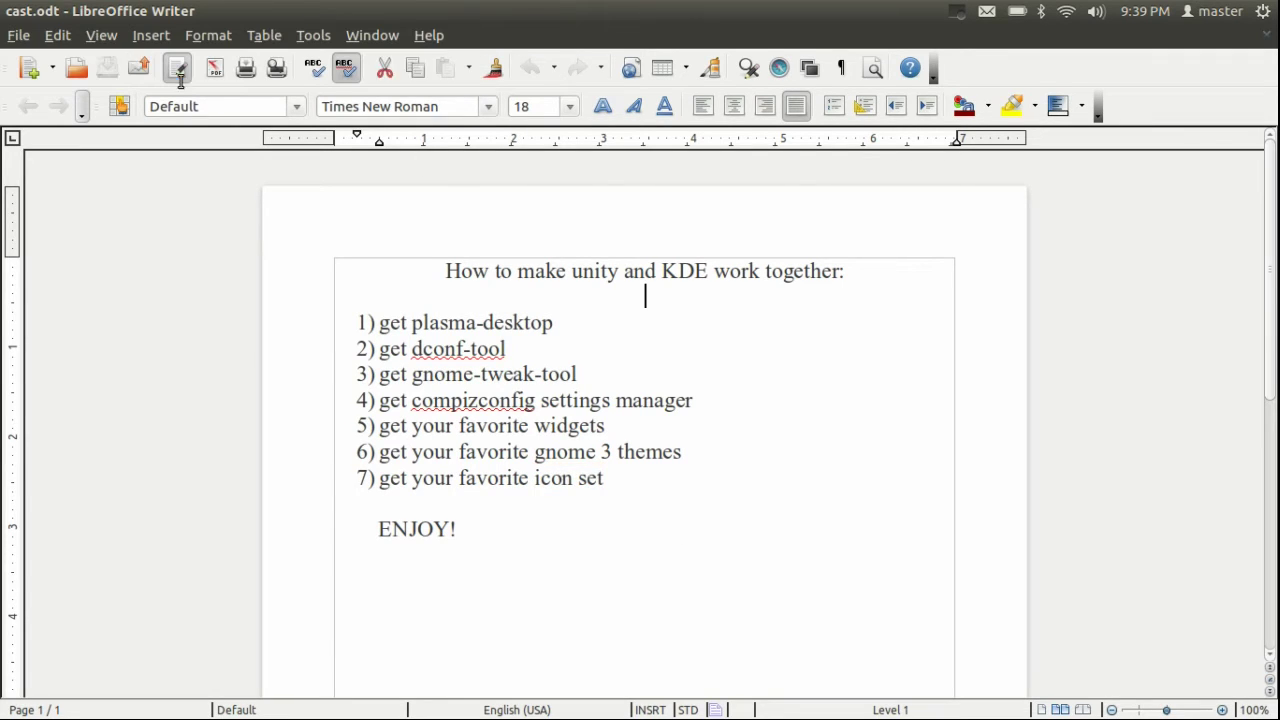
pyautogui.click(31, 11)
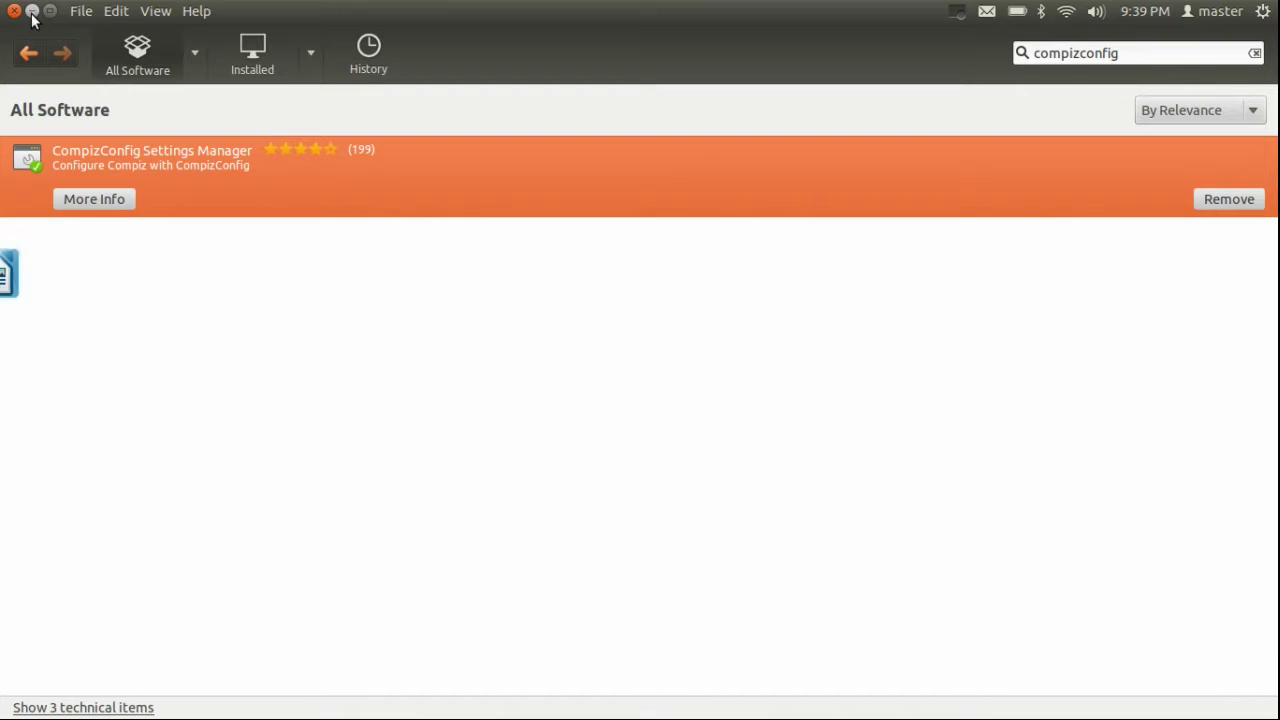
pyautogui.click(14, 11)
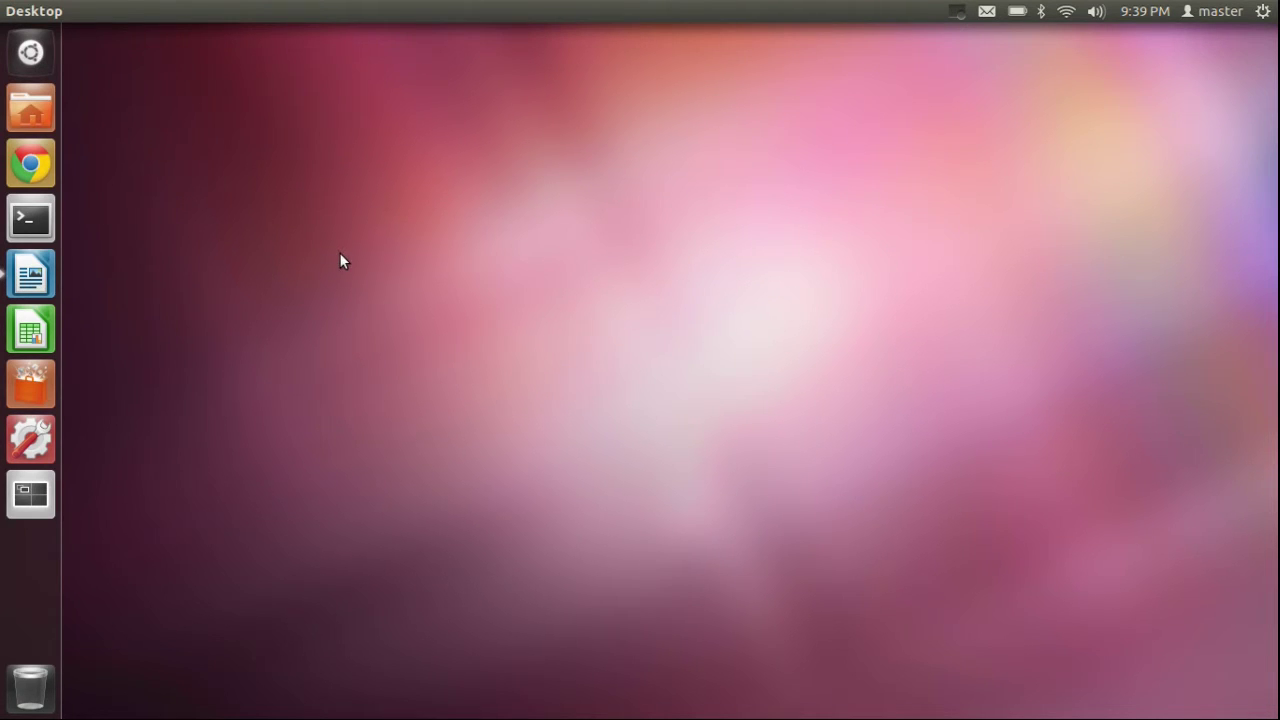
# Run the plasma-desktop command from the Run a command prompt to start the KDE desktop
pyautogui.hotkey('alt', 'F2')
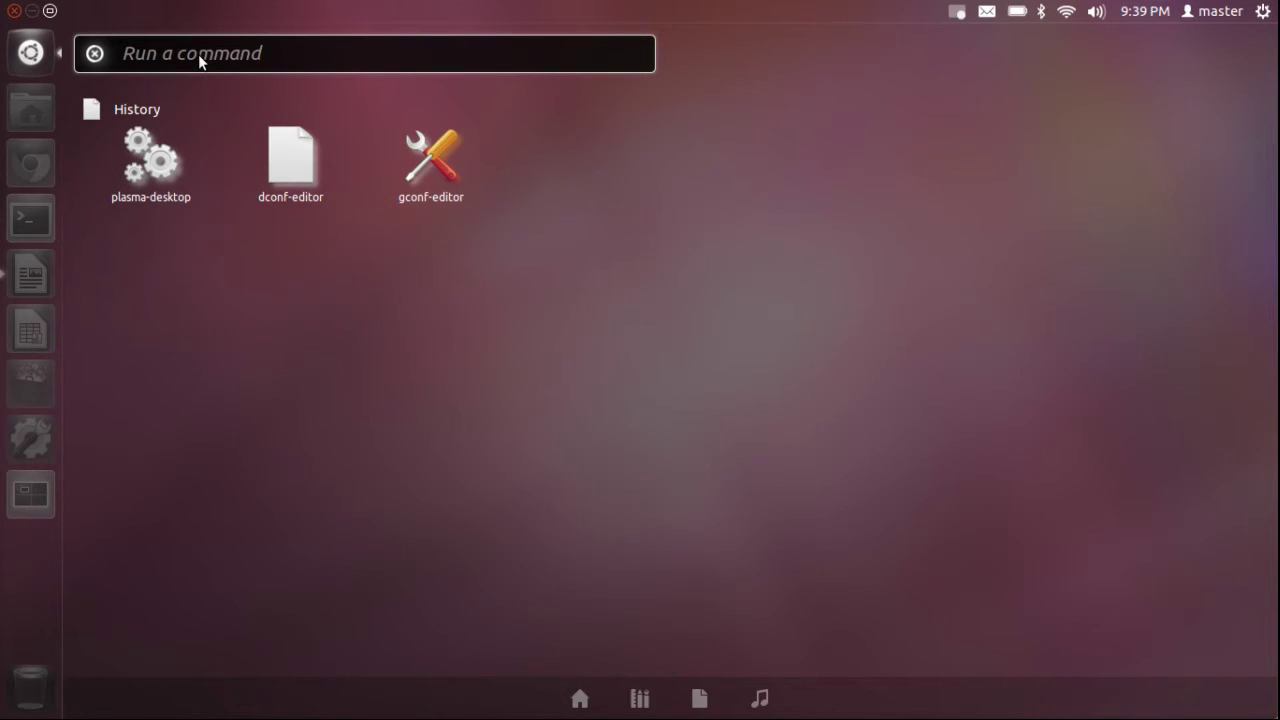
pyautogui.write('plasma')
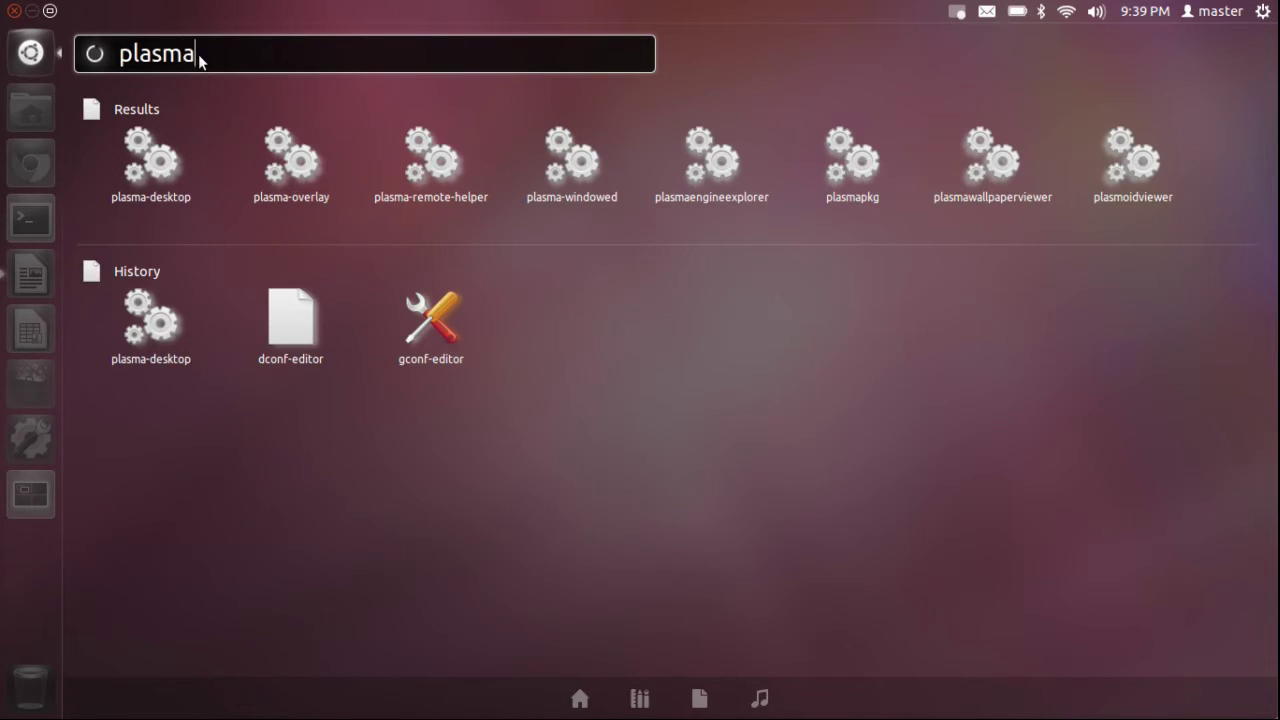
pyautogui.write('desktop')
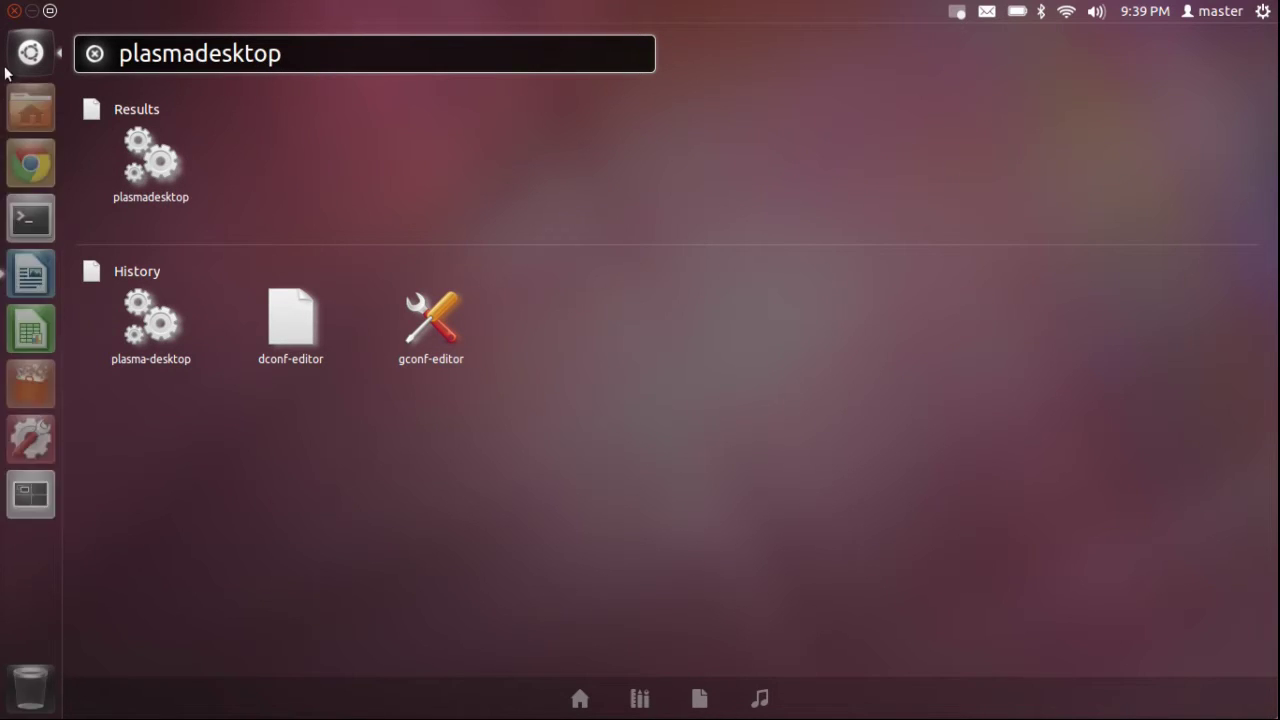
pyautogui.click(199, 54)
pyautogui.write('-')
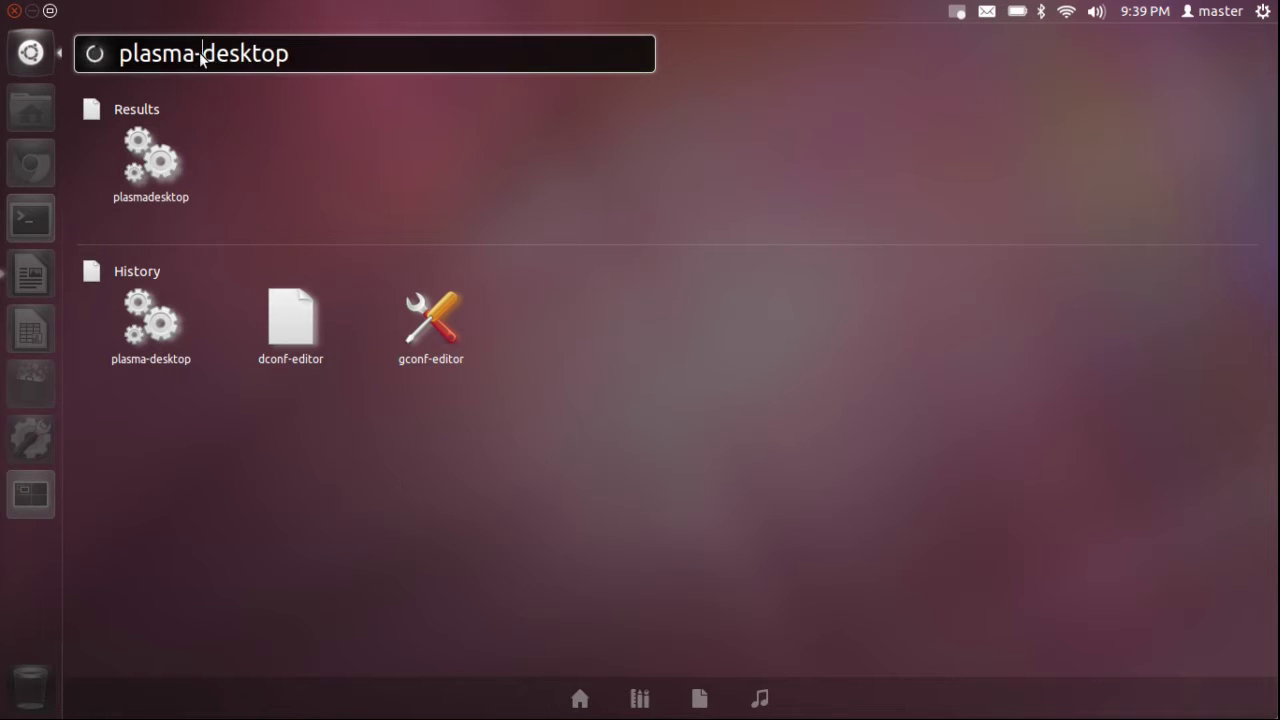
pyautogui.click(164, 166)
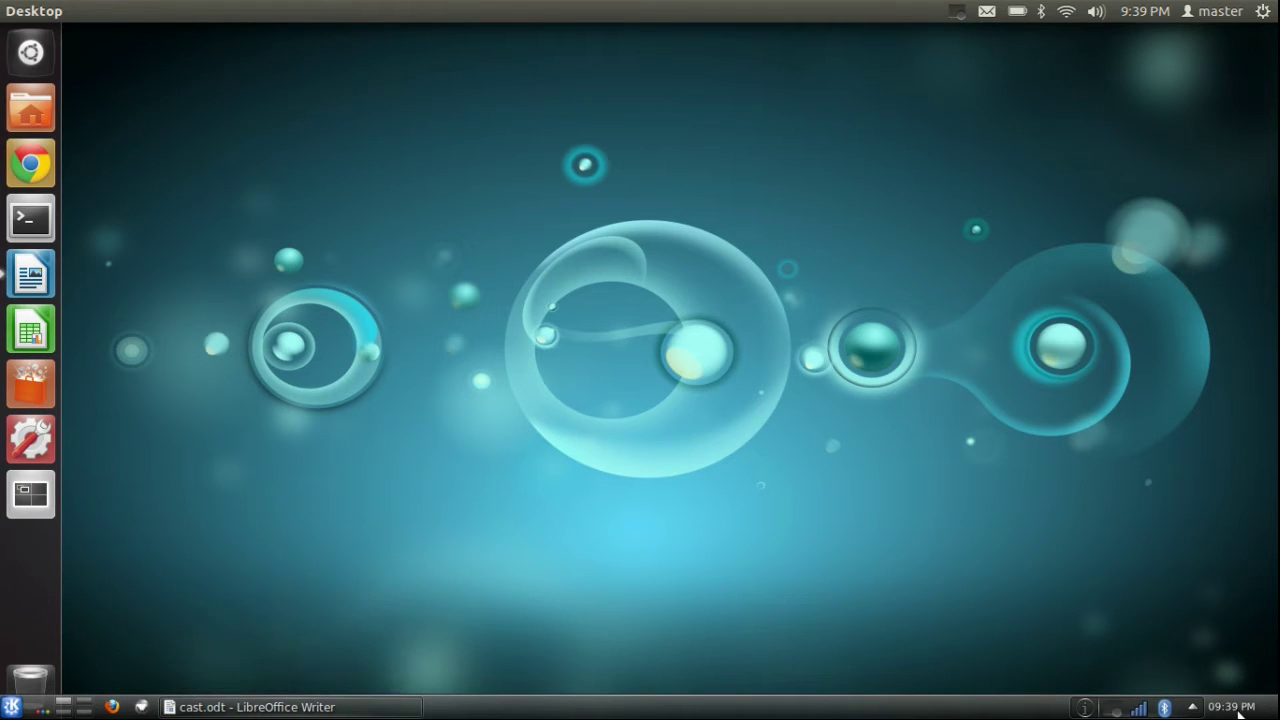
# Remove the task manager and the whole KDE panel from the desktop, then dismiss the crash handler without reporting a bug
pyautogui.rightClick(716, 708)
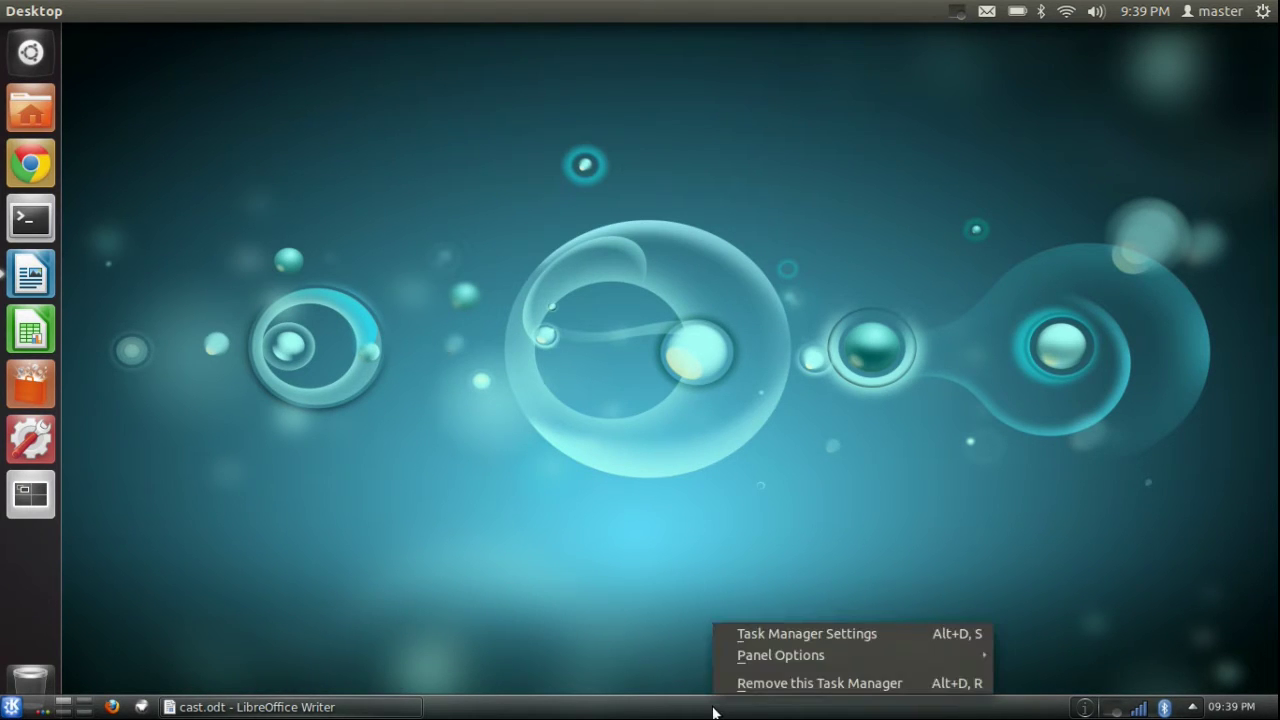
pyautogui.click(739, 688)
pyautogui.rightClick(733, 703)
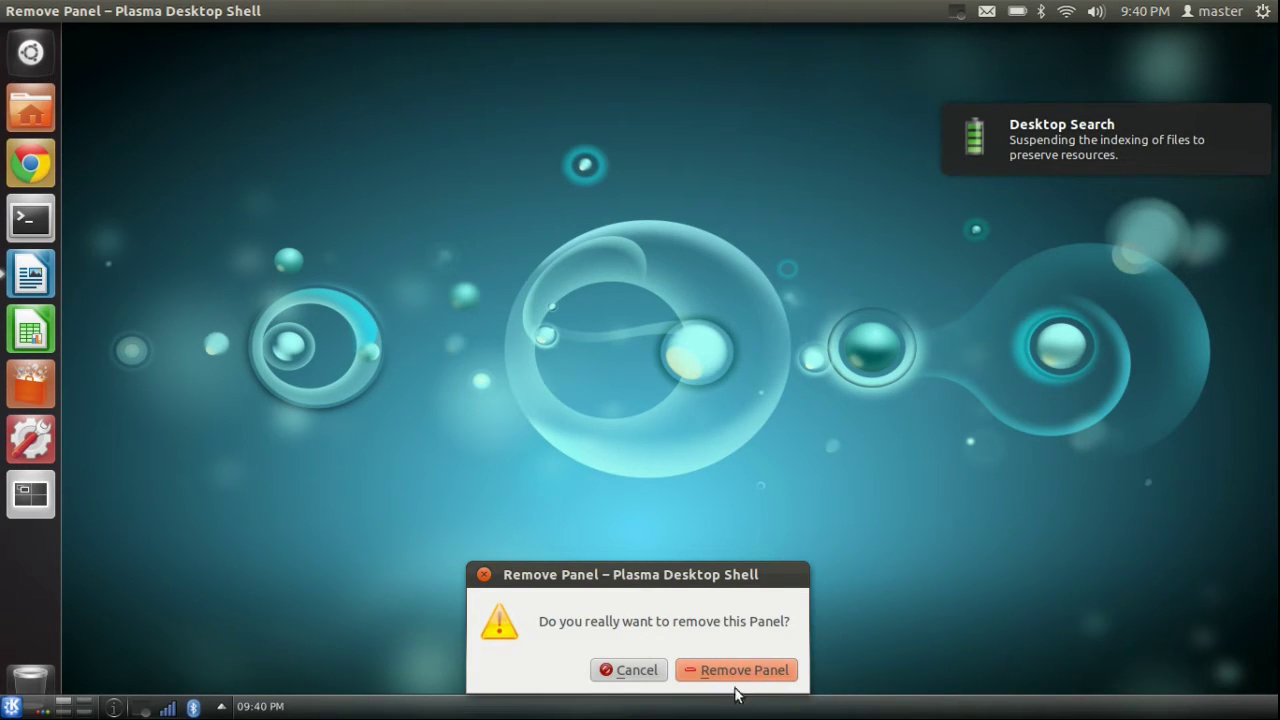
pyautogui.click(741, 675)
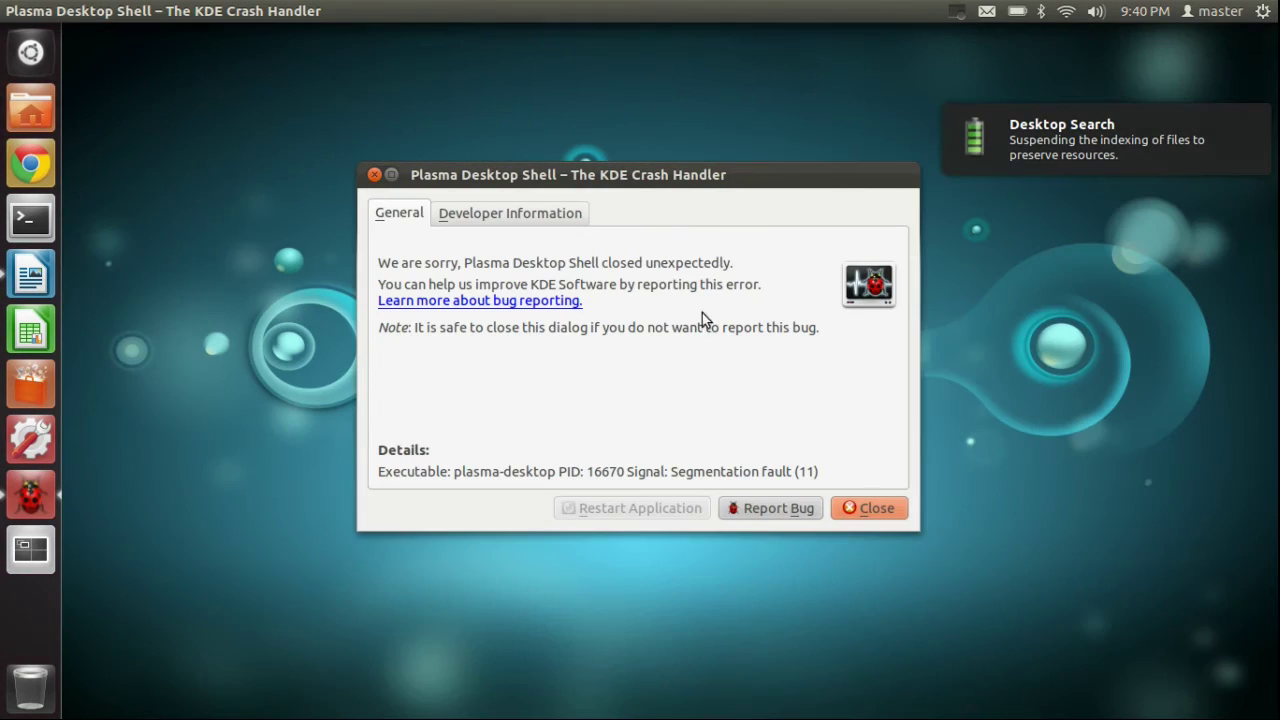
pyautogui.click(884, 508)
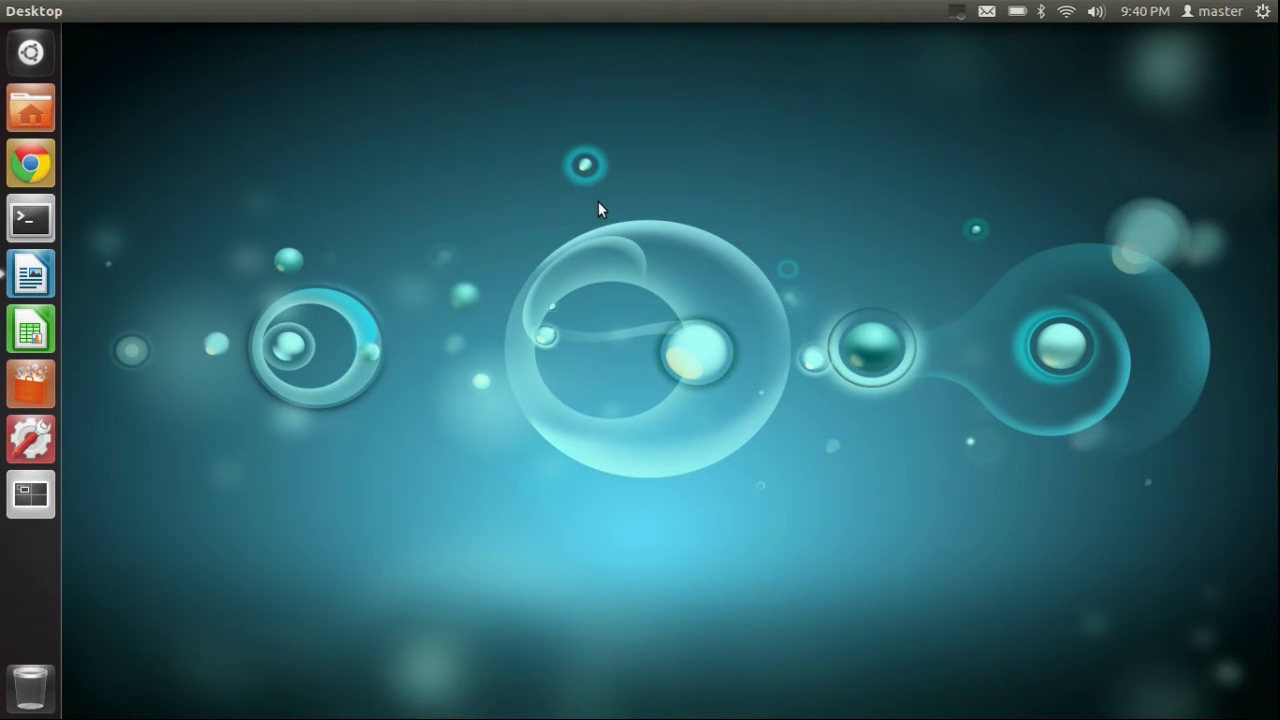
# Set the Plasma desktop wallpaper to exhibit_by_mrwonderful28-d2xks40 in Desktop Settings
pyautogui.rightClick(563, 245)
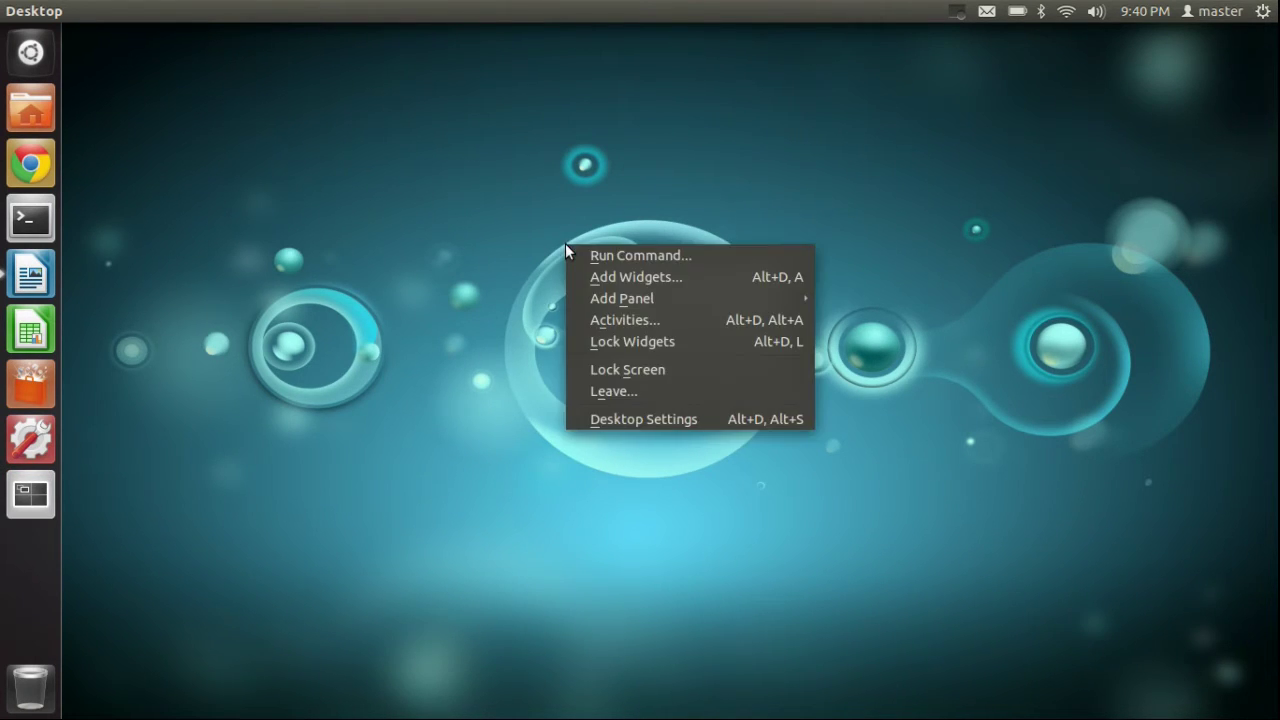
pyautogui.click(625, 422)
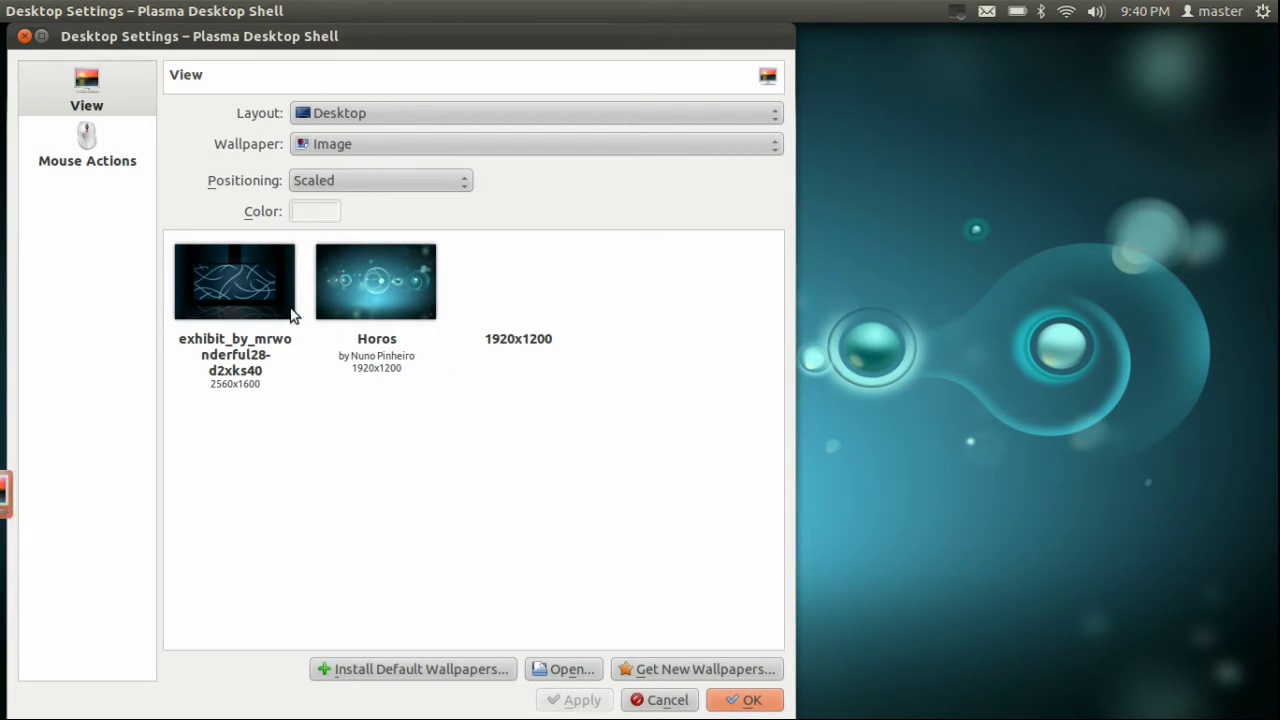
pyautogui.click(240, 289)
pyautogui.click(752, 700)
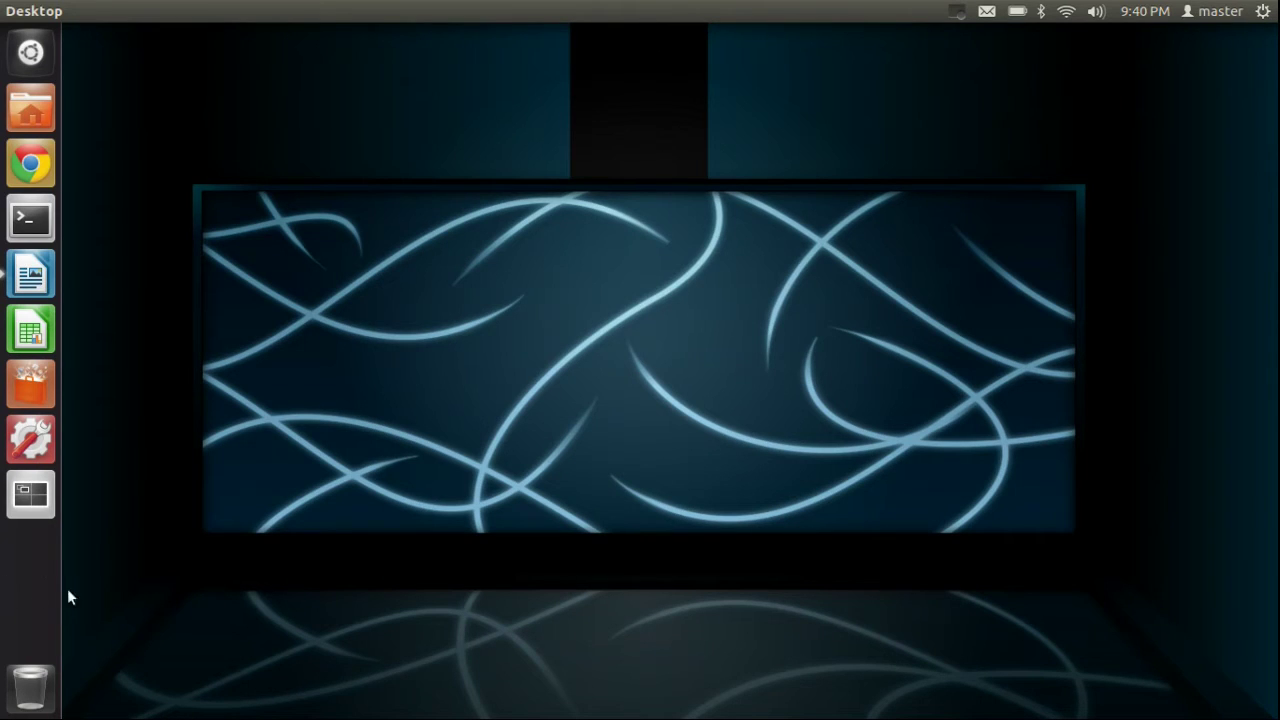
# Add exhibit_by_mrwonderful28-d2xks40.png from the Pictures folder as the background in the system's Appearance settings and close them
pyautogui.click(33, 441)
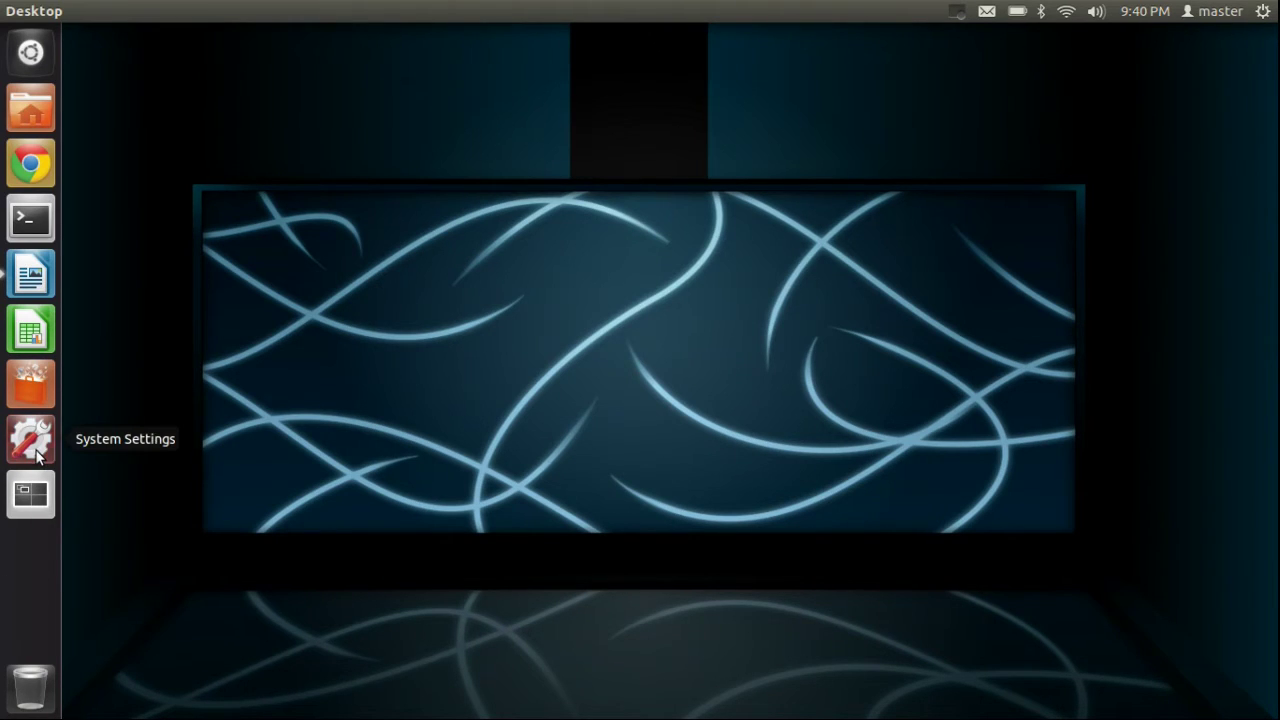
pyautogui.click(357, 232)
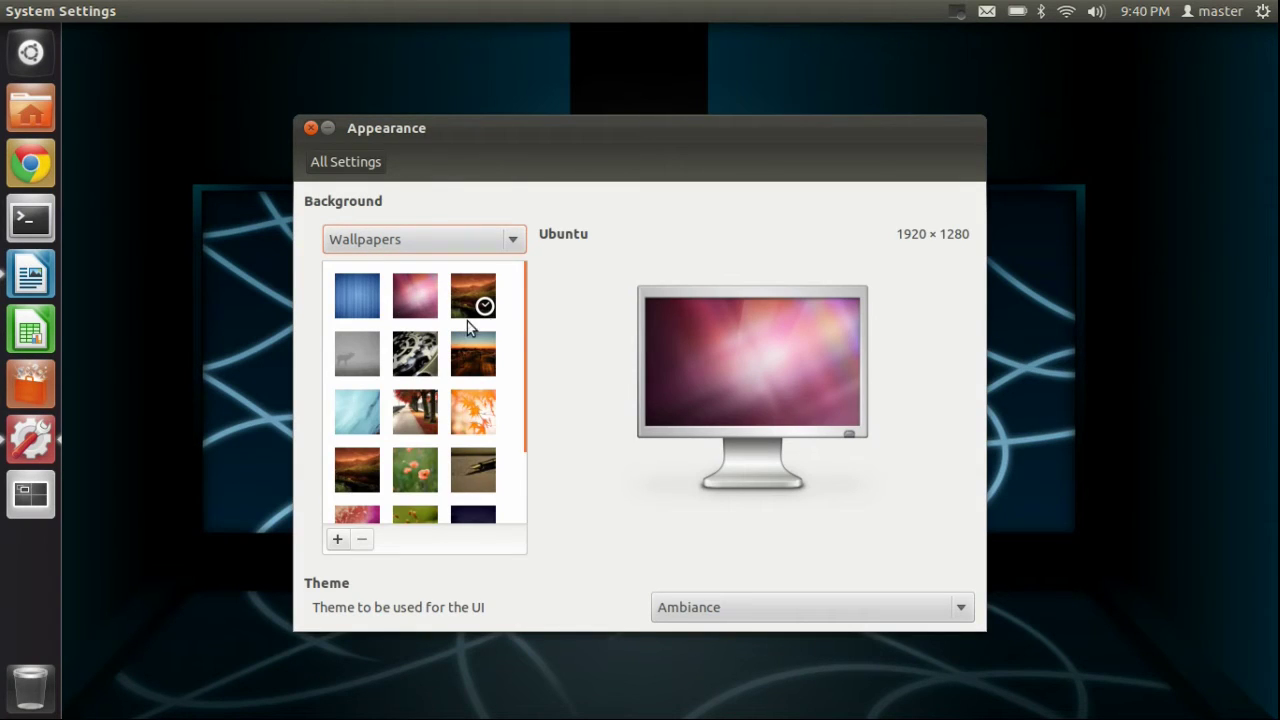
pyautogui.moveTo(533, 320); pyautogui.dragTo(535, 350)
pyautogui.click(337, 539)
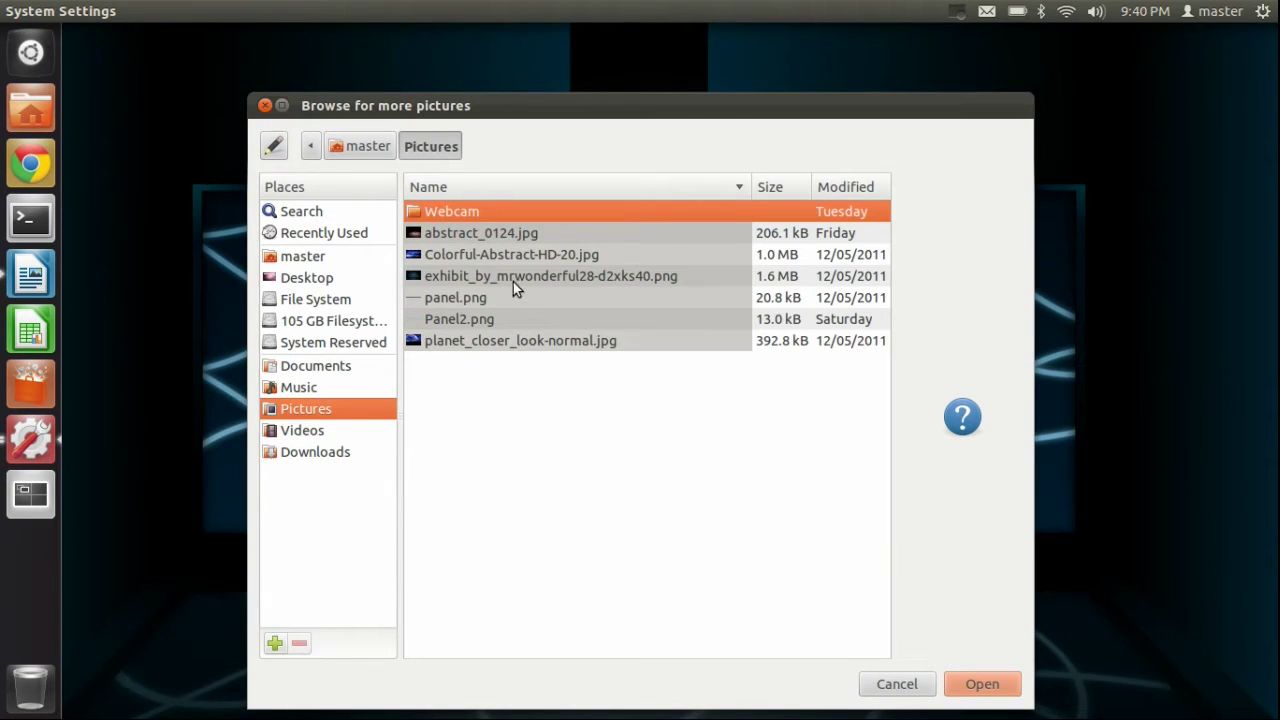
pyautogui.click(514, 276)
pyautogui.click(1015, 690)
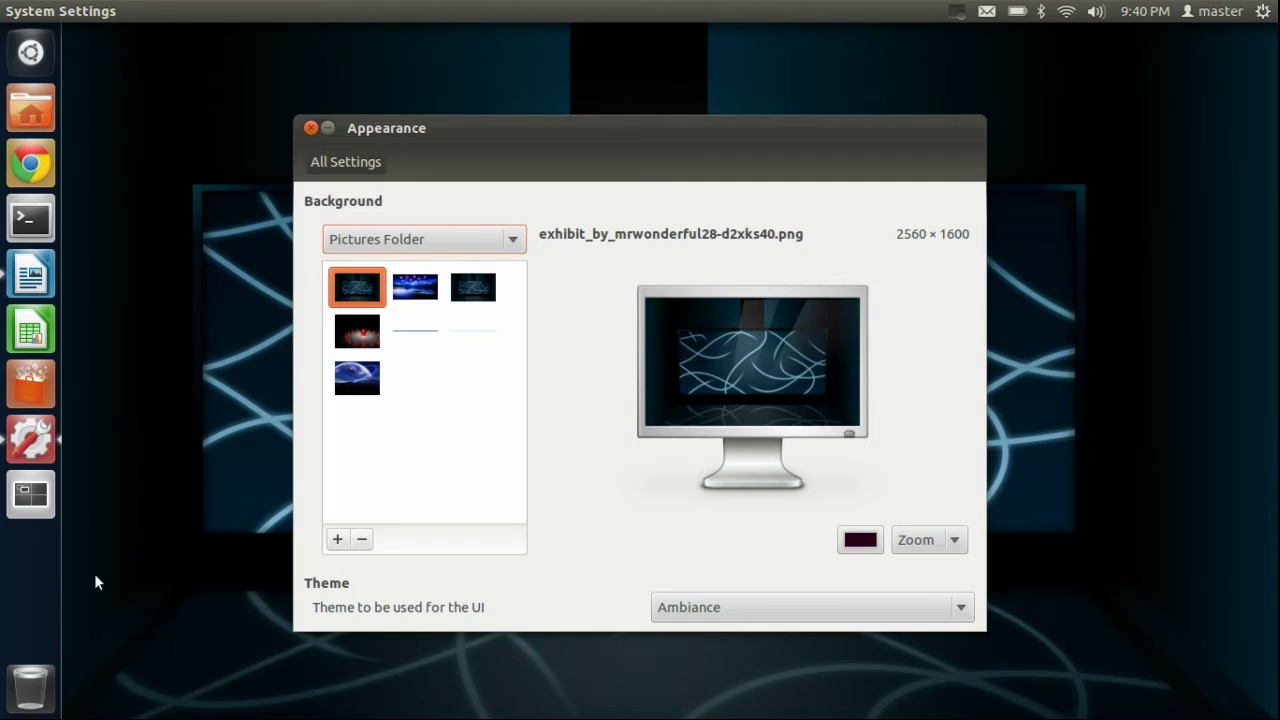
pyautogui.click(307, 129)
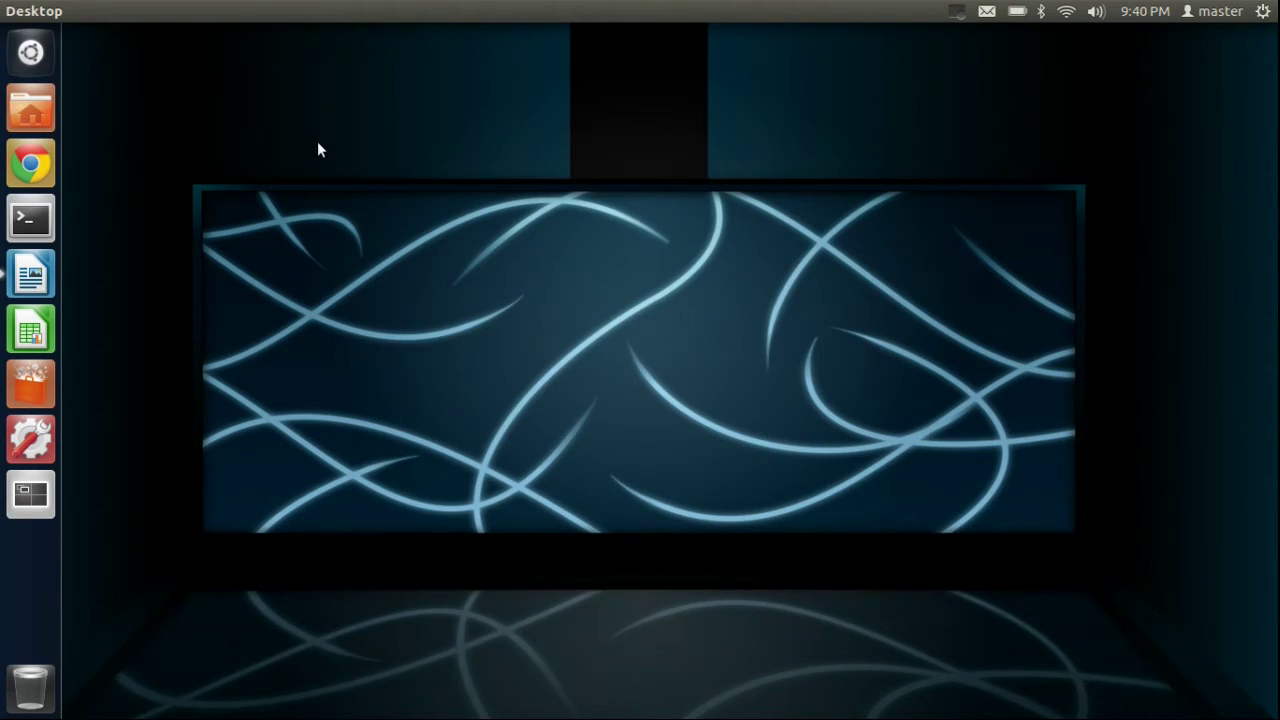
# Open the Home folder and dconf-editor, and arrange both windows near the middle of the desktop
pyautogui.click(31, 112)
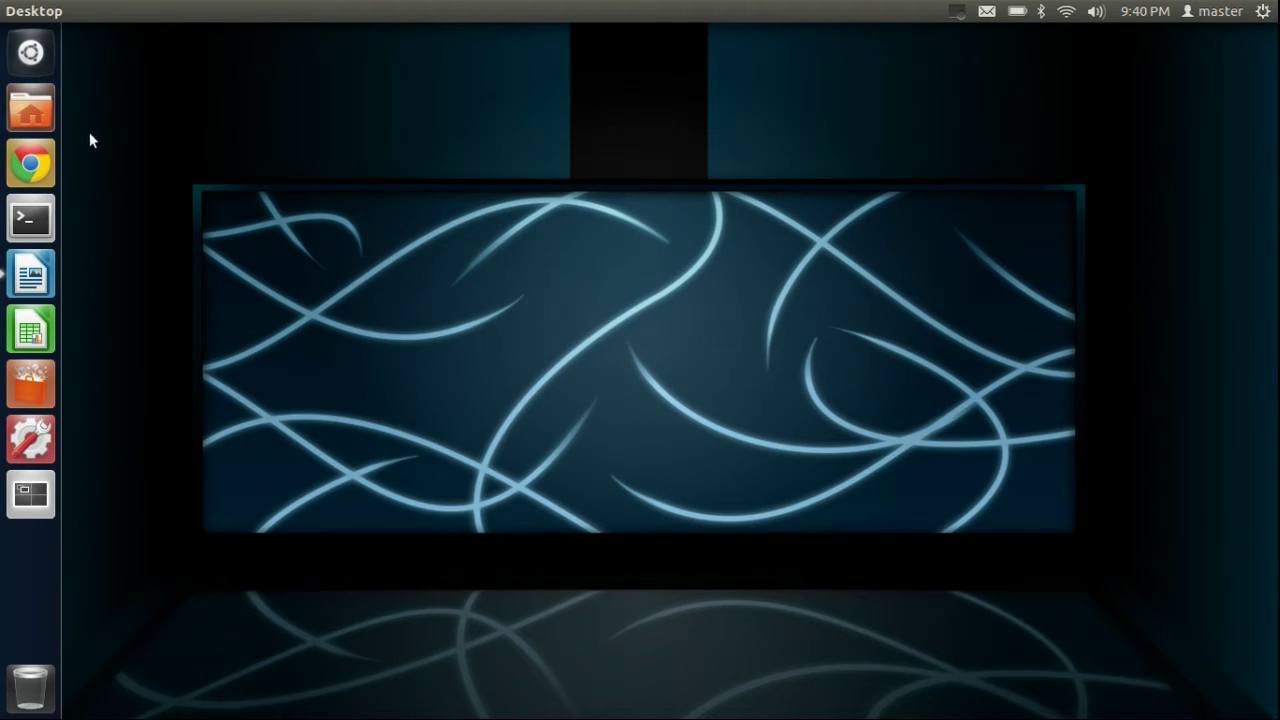
pyautogui.moveTo(271, 37); pyautogui.dragTo(523, 144)
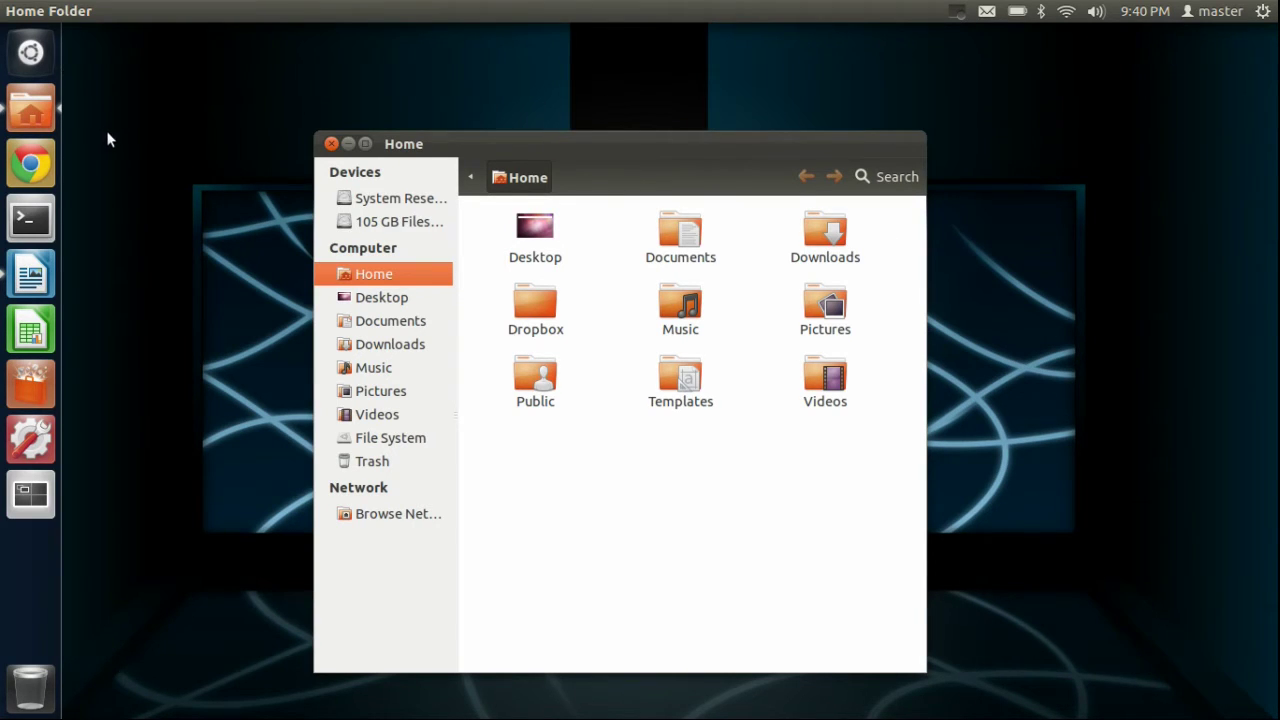
pyautogui.press('super')
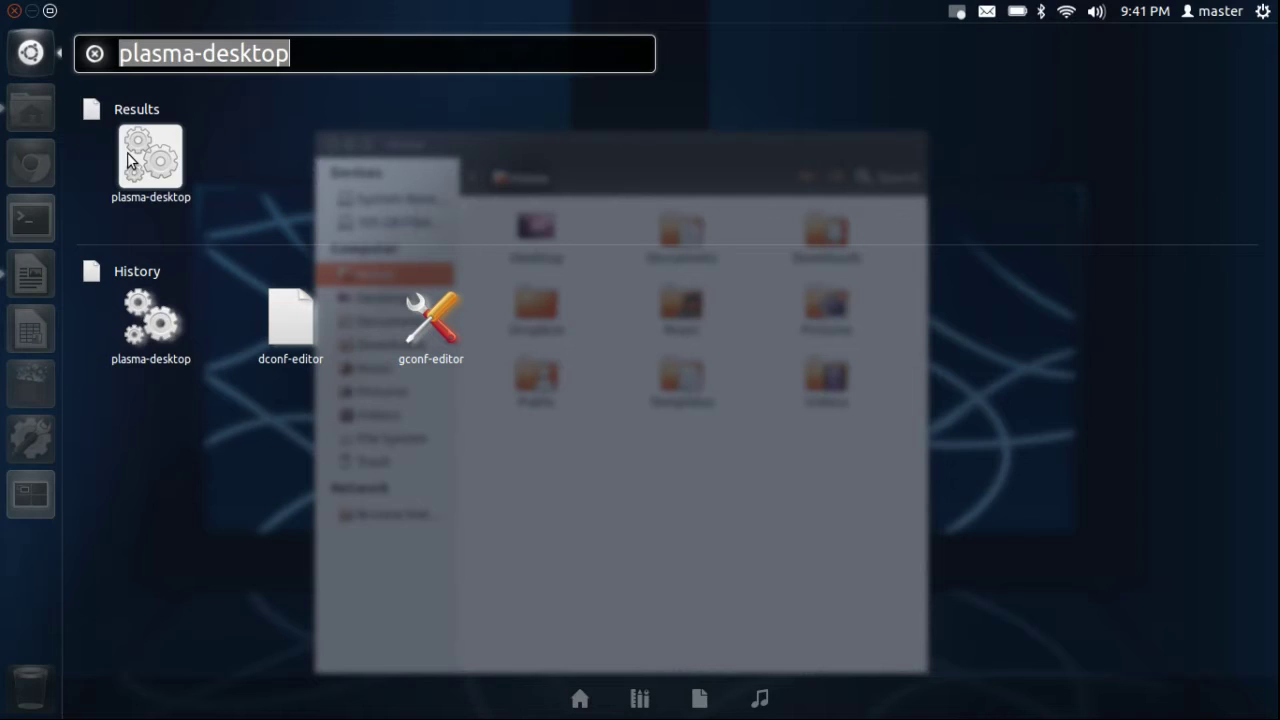
pyautogui.click(286, 315)
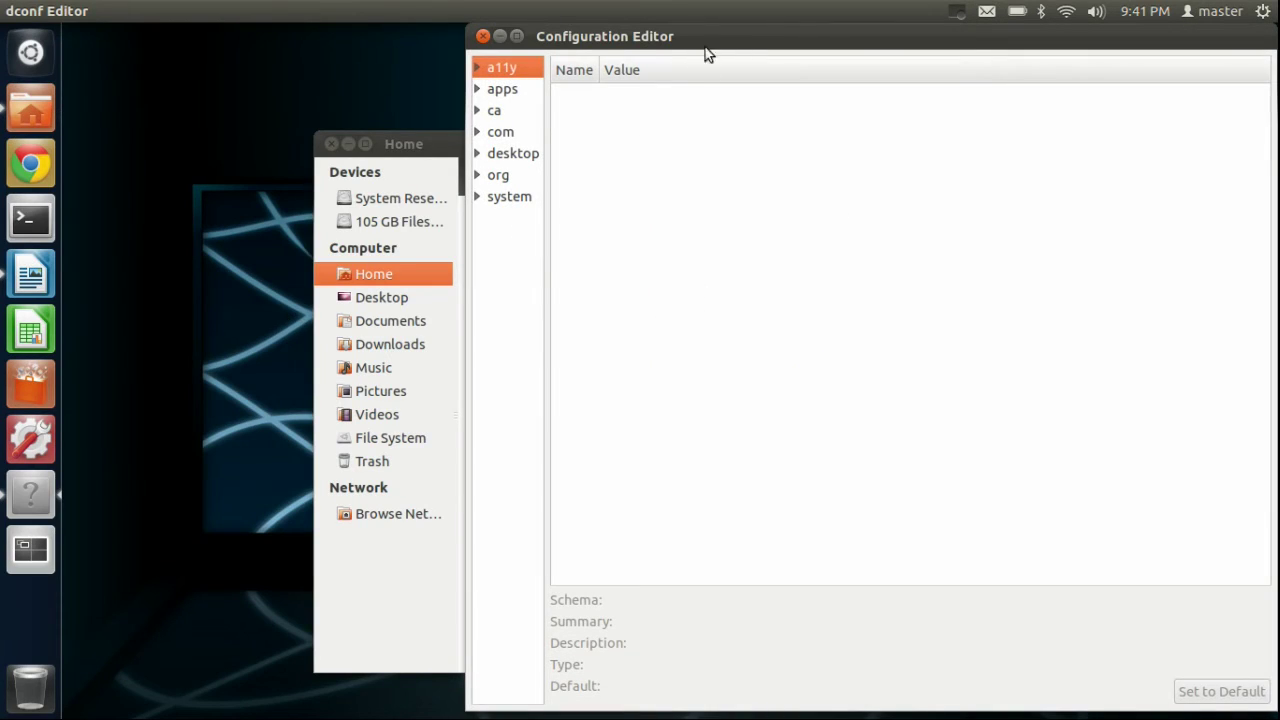
pyautogui.moveTo(700, 37); pyautogui.dragTo(617, 34)
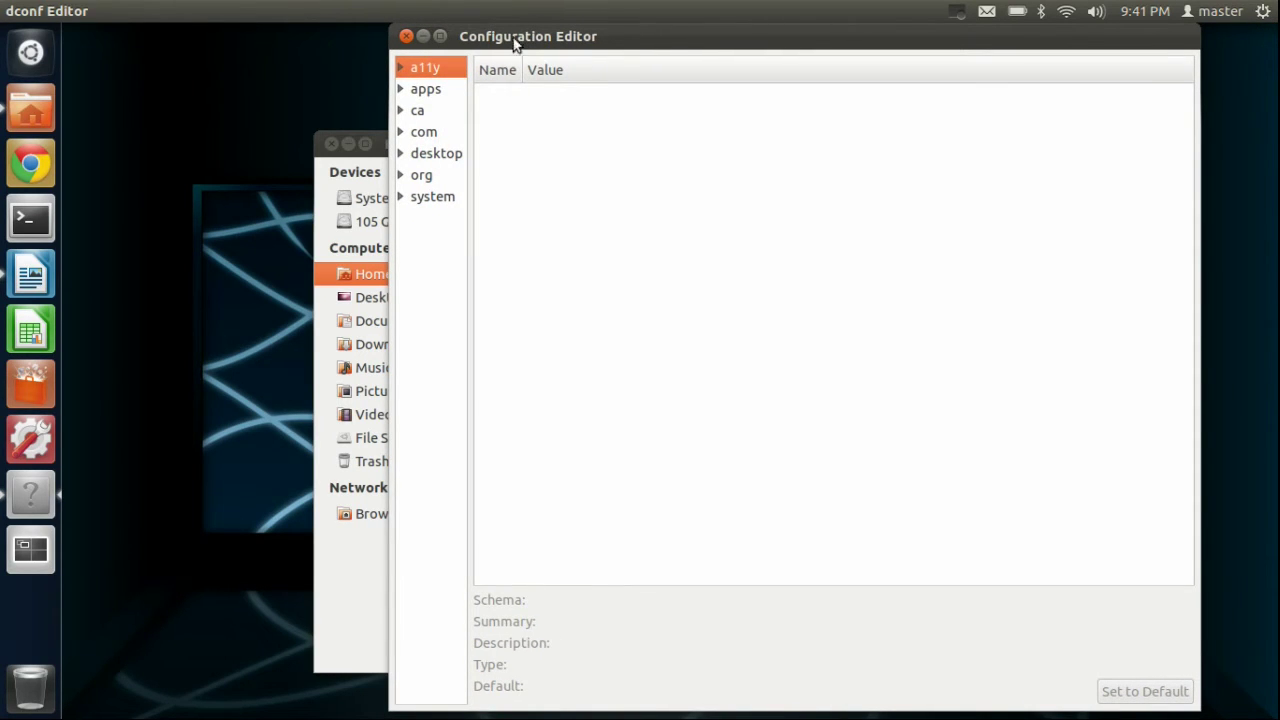
pyautogui.moveTo(695, 30); pyautogui.dragTo(731, 102)
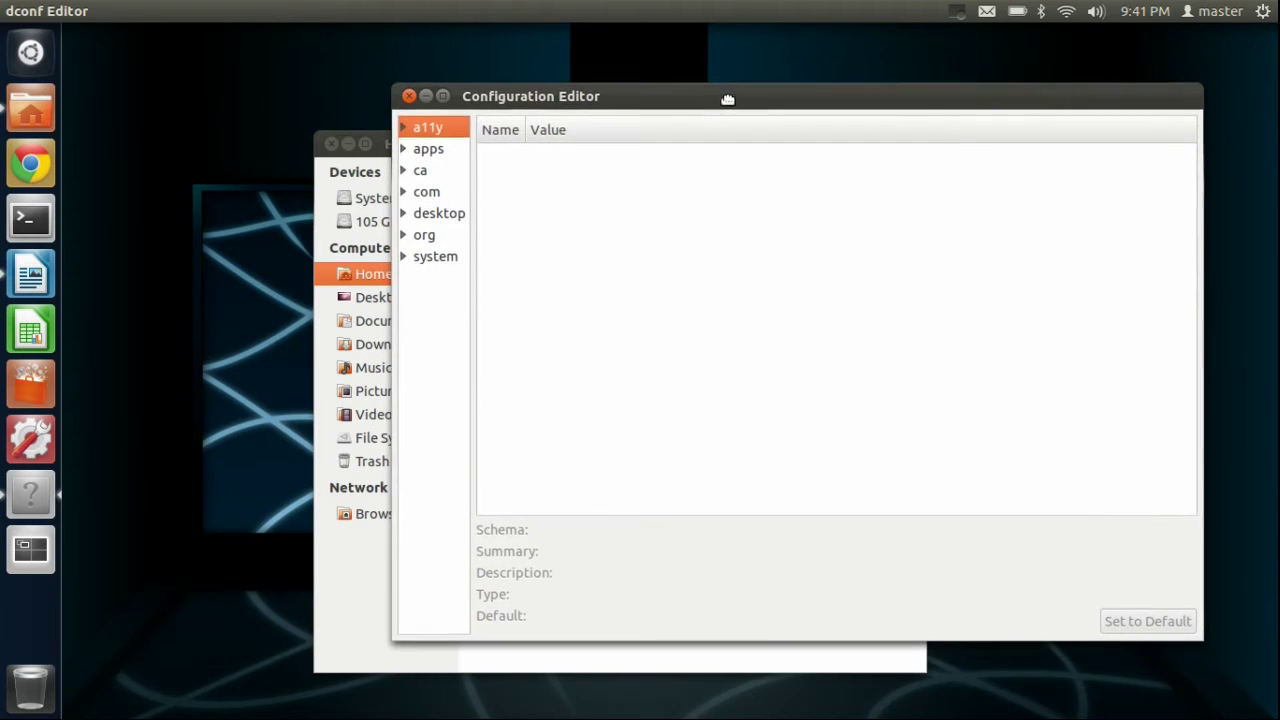
# Show the org.gnome.desktop.interface settings in the Configuration Editor, review gtk-theme and select the icon-theme key
pyautogui.click(405, 232)
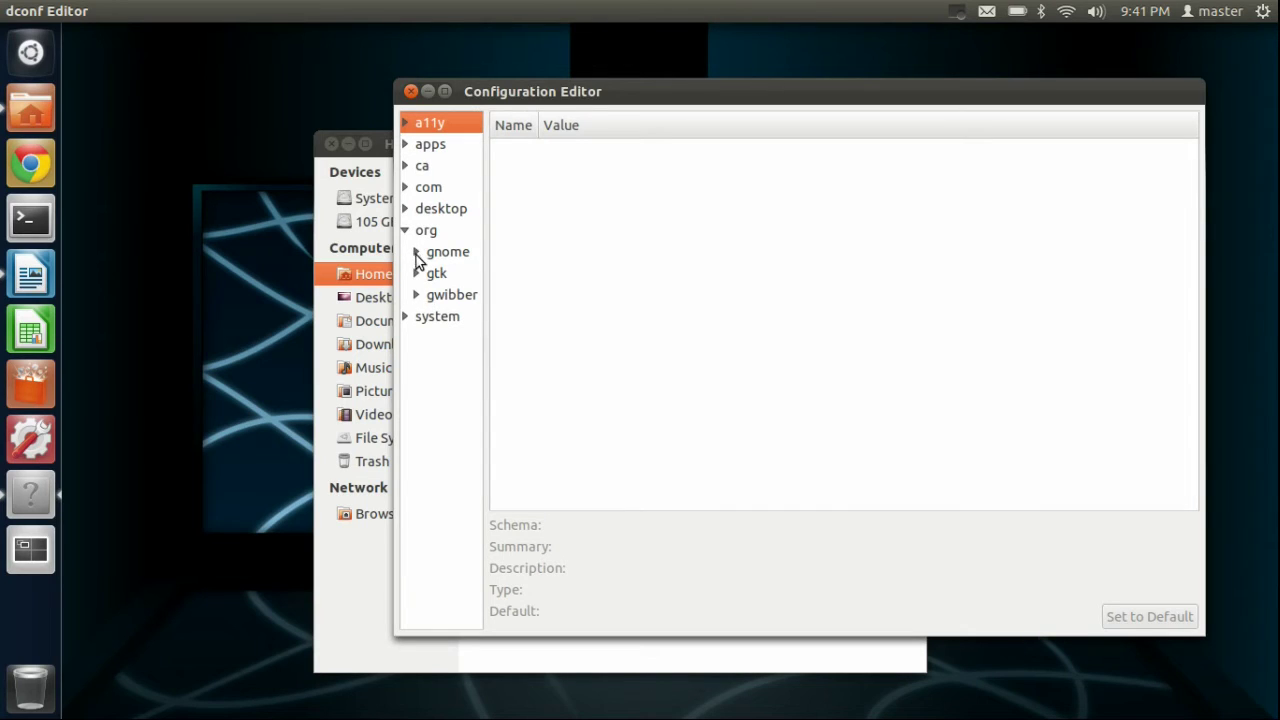
pyautogui.click(416, 252)
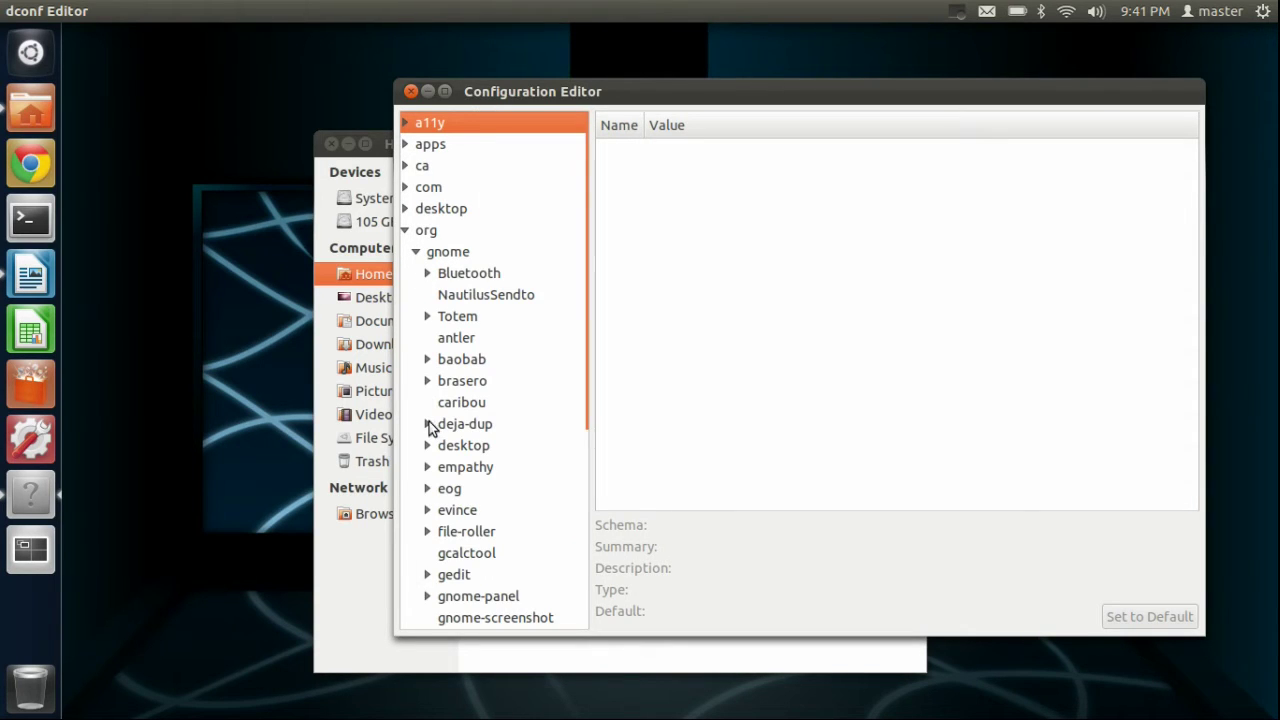
pyautogui.click(427, 446)
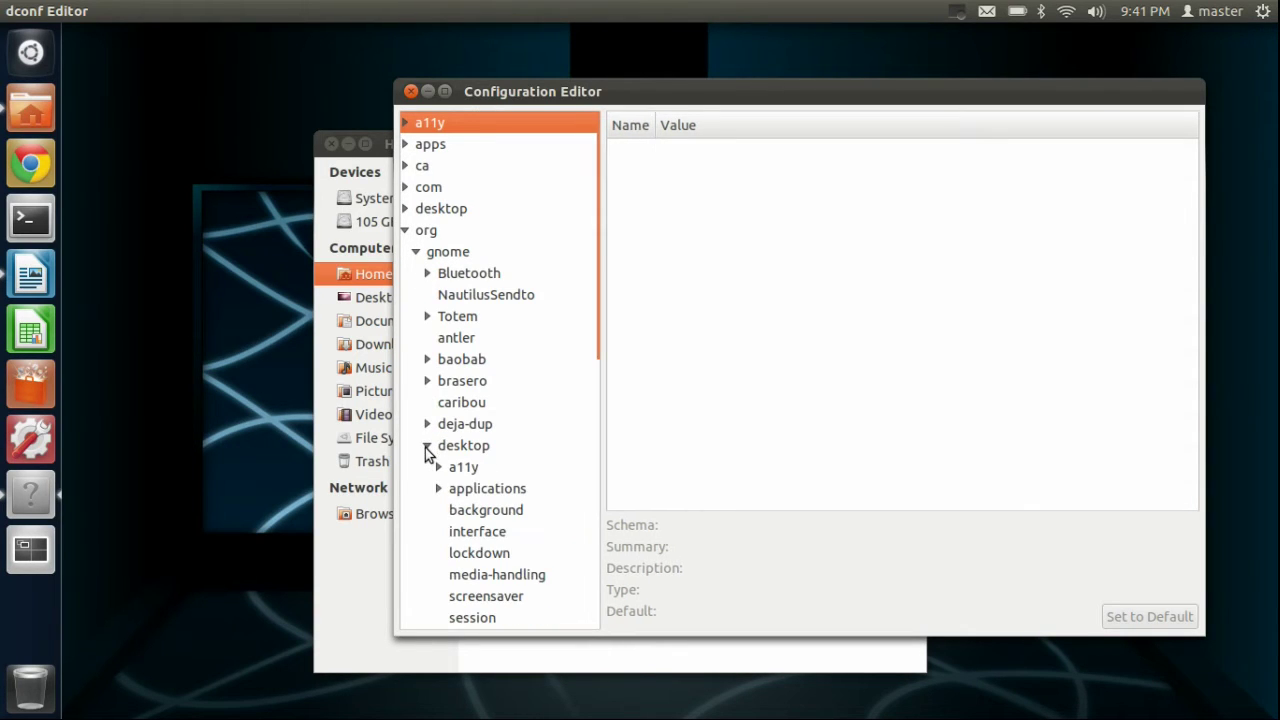
pyautogui.click(468, 531)
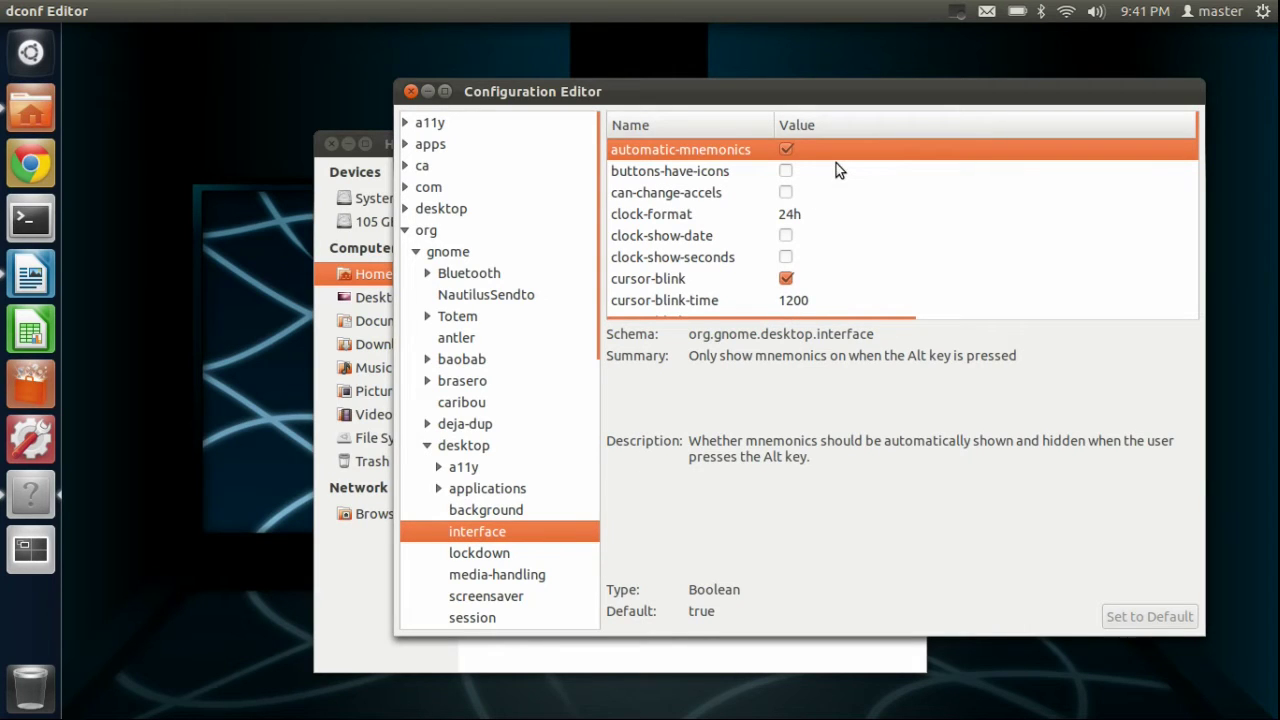
pyautogui.scroll(-1, 845, 186)
pyautogui.scroll(-2, 845, 190)
pyautogui.scroll(-3, 847, 202)
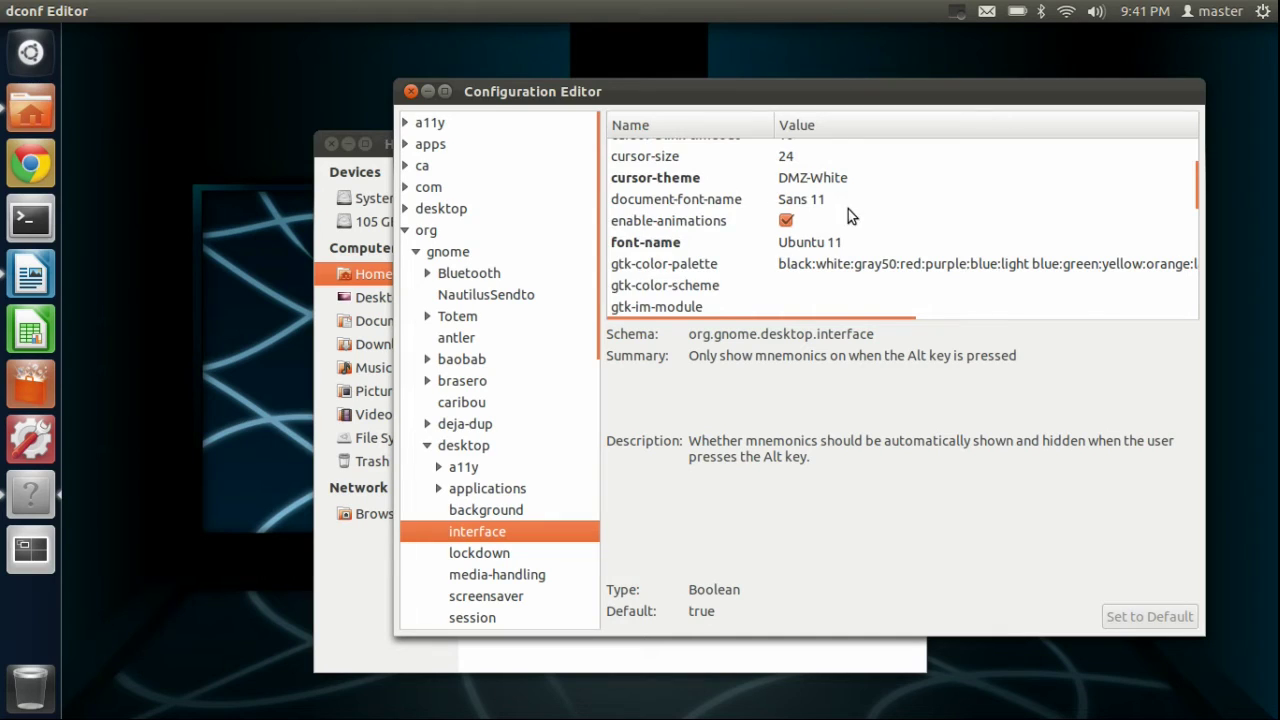
pyautogui.scroll(-3, 848, 212)
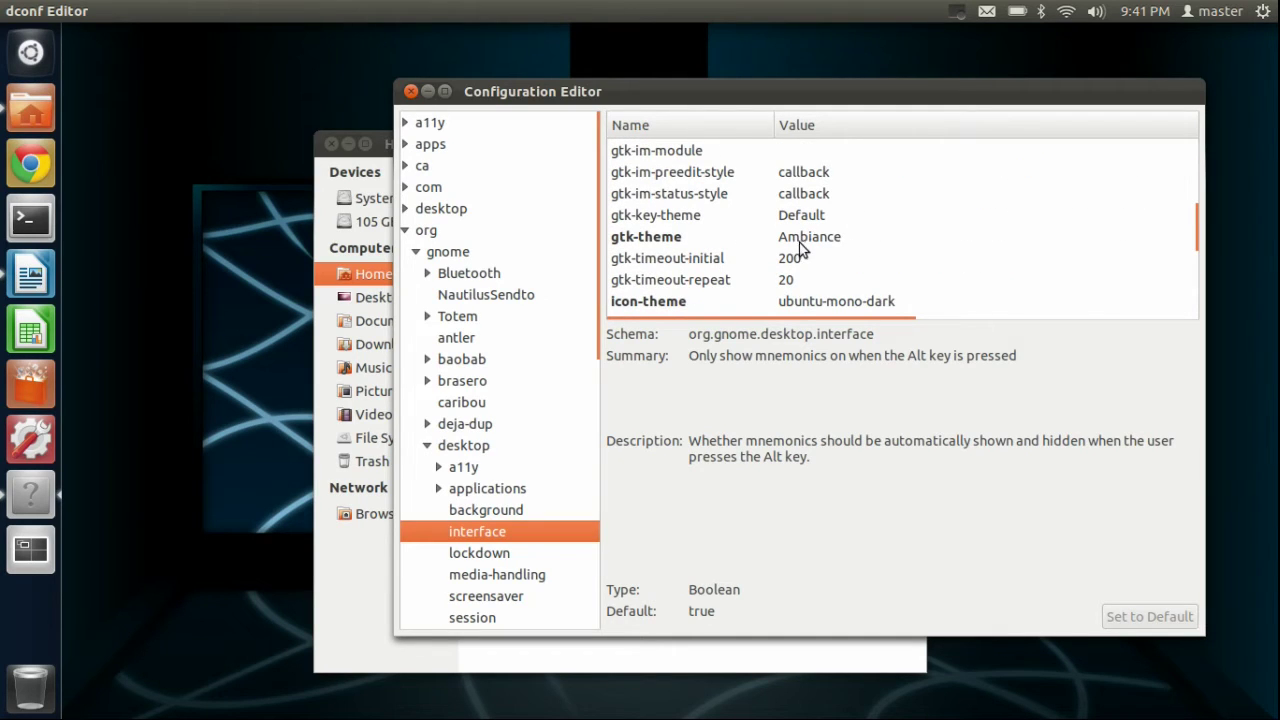
pyautogui.click(813, 244)
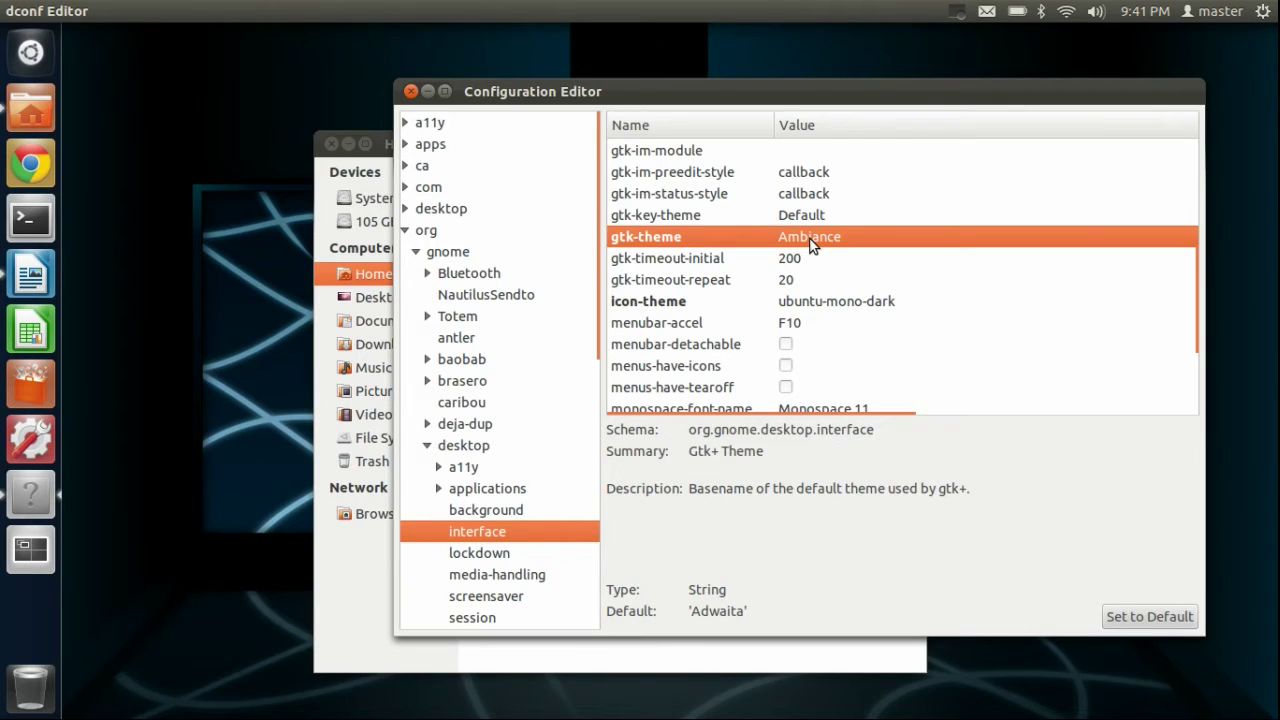
pyautogui.click(819, 301)
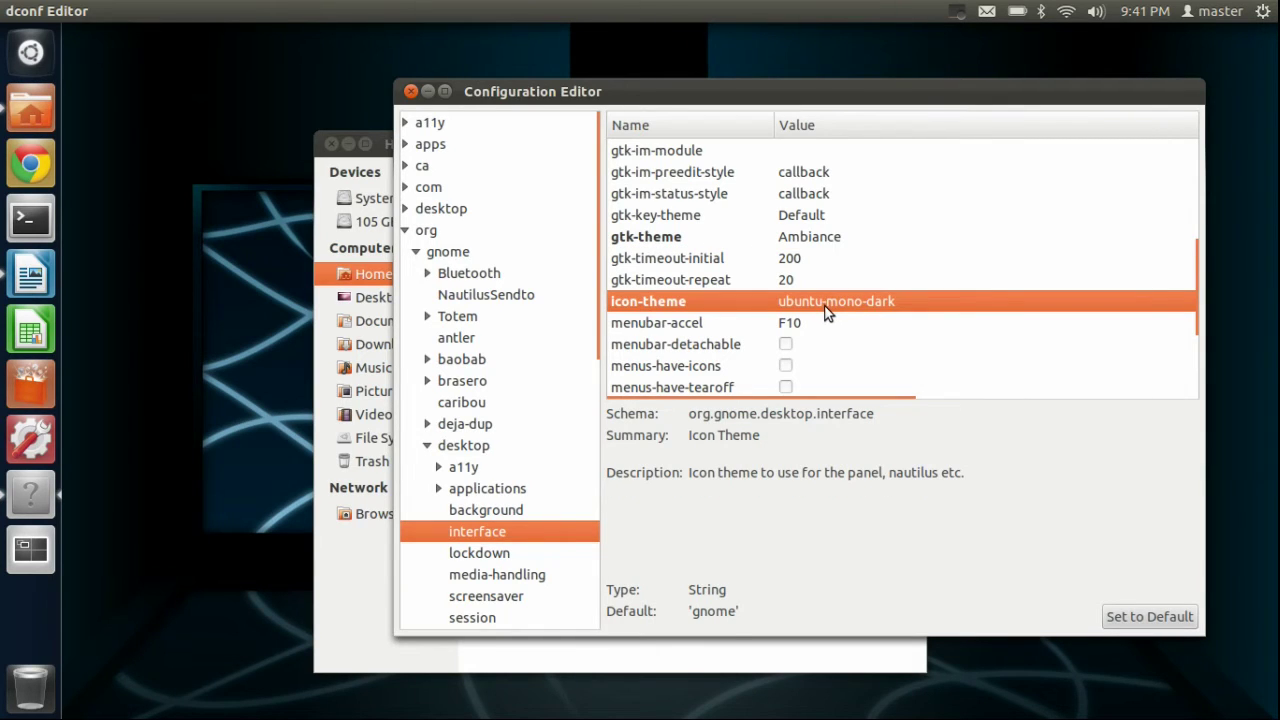
# Bring the Home folder window forward and browse the file system to /usr/share/icons
pyautogui.rightClick(46, 105)
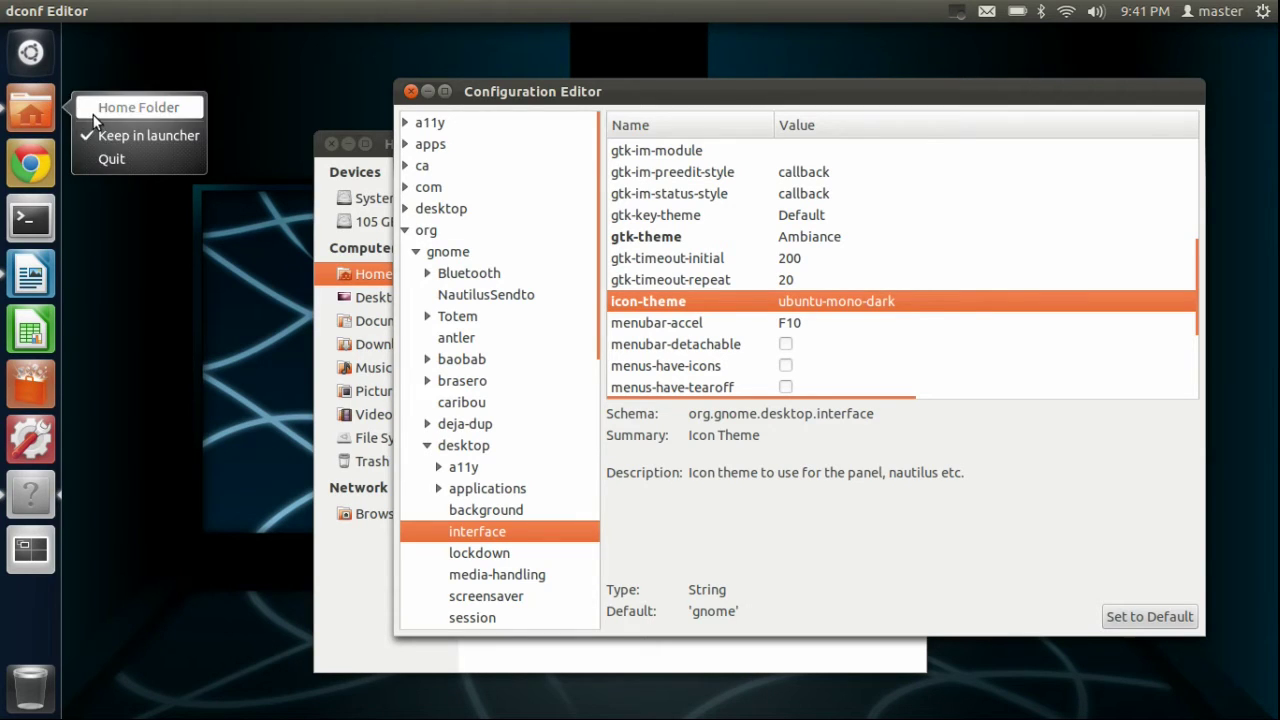
pyautogui.click(95, 110)
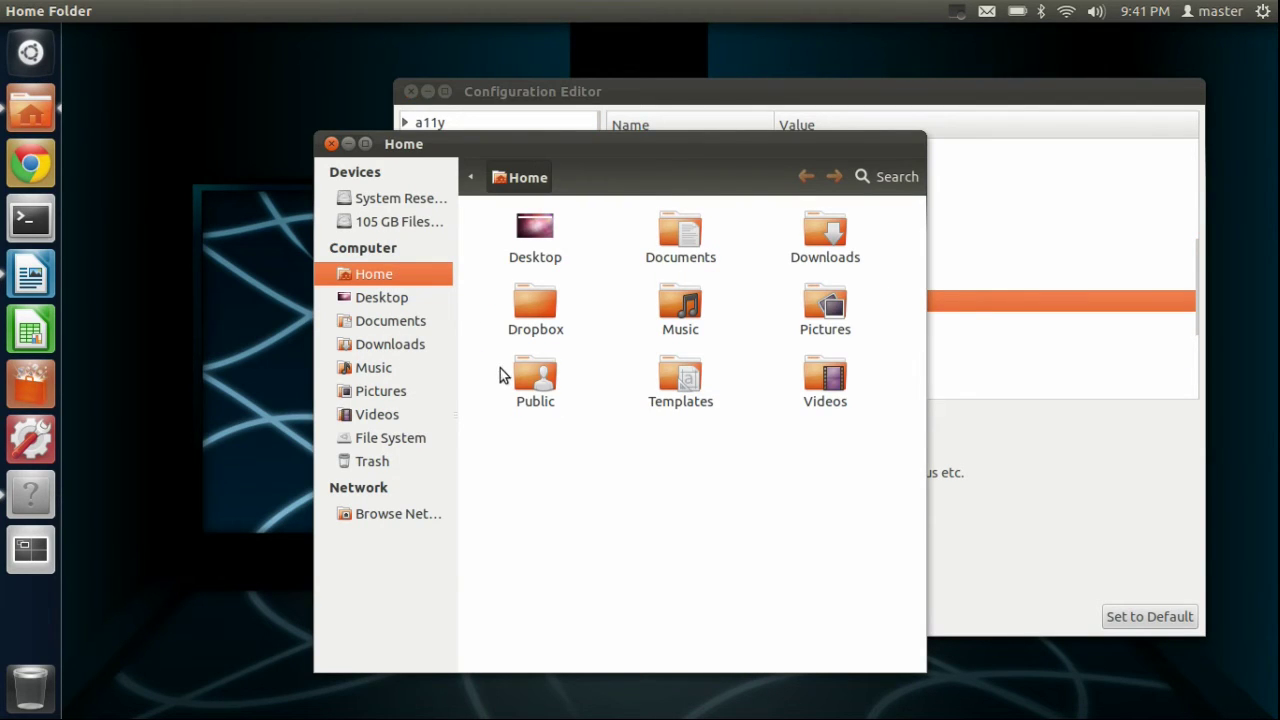
pyautogui.click(405, 441)
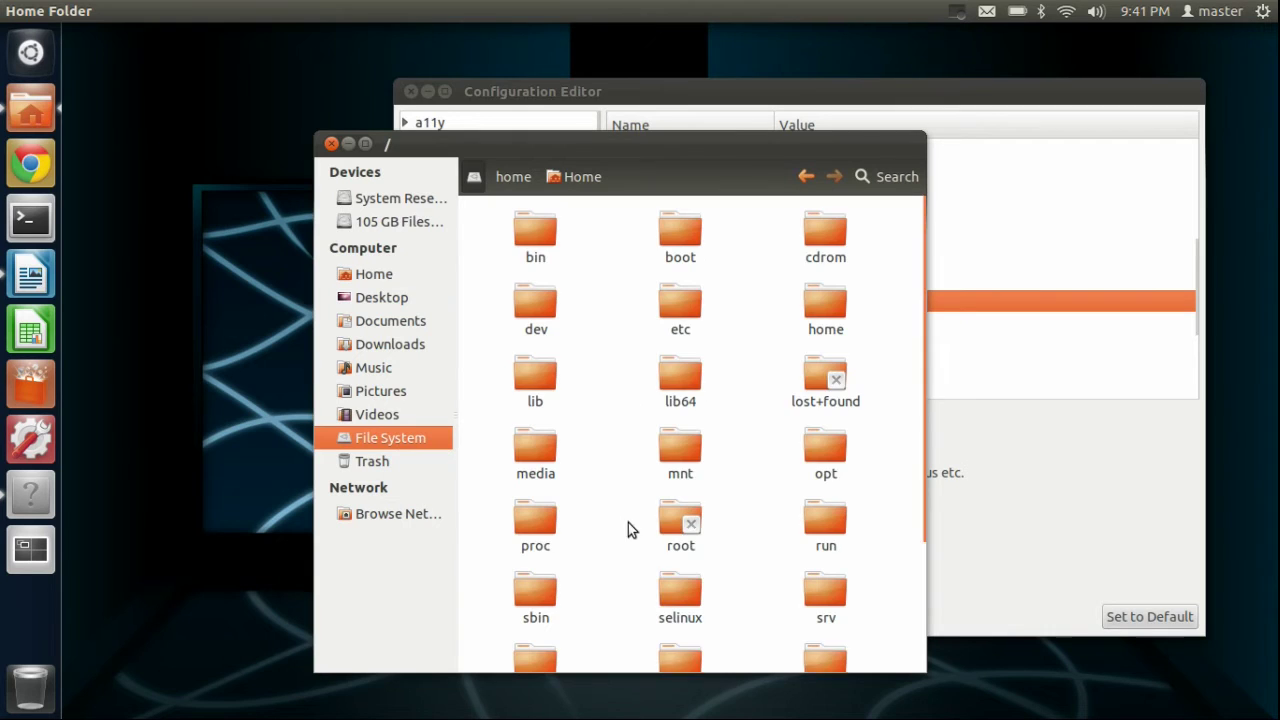
pyautogui.scroll(-2, 777, 575)
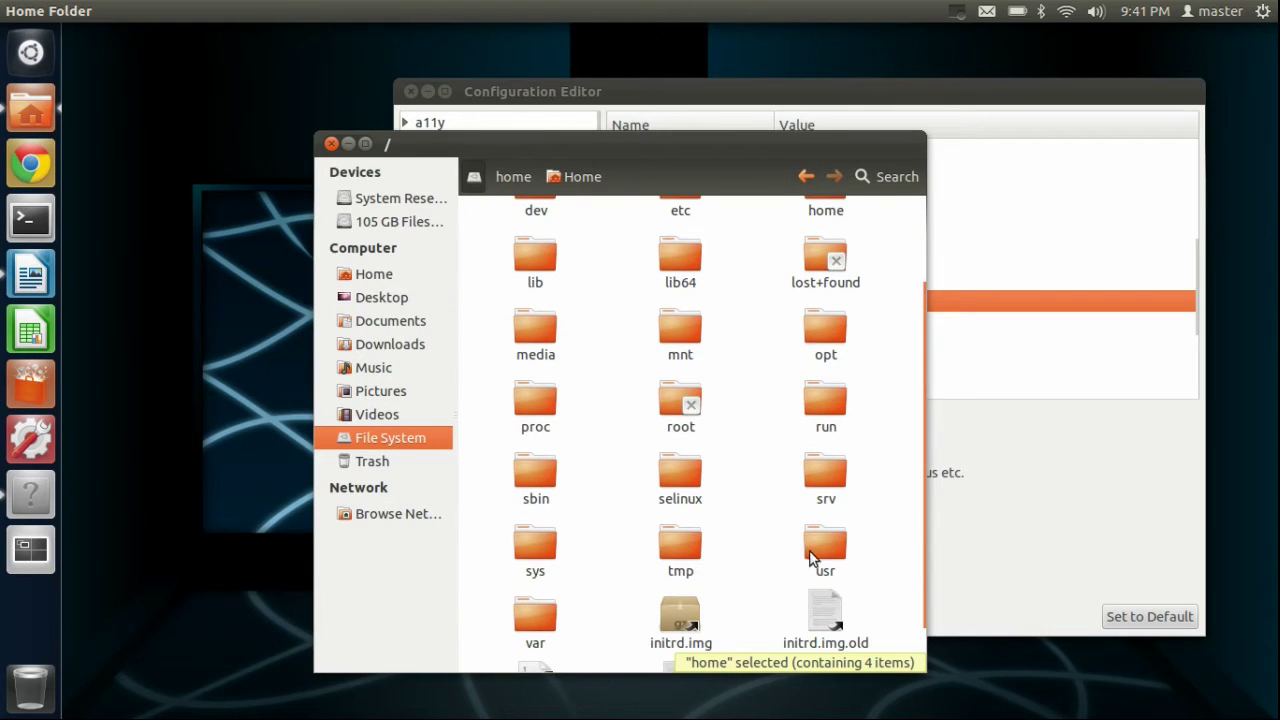
pyautogui.doubleClick(806, 556)
pyautogui.doubleClick(684, 384)
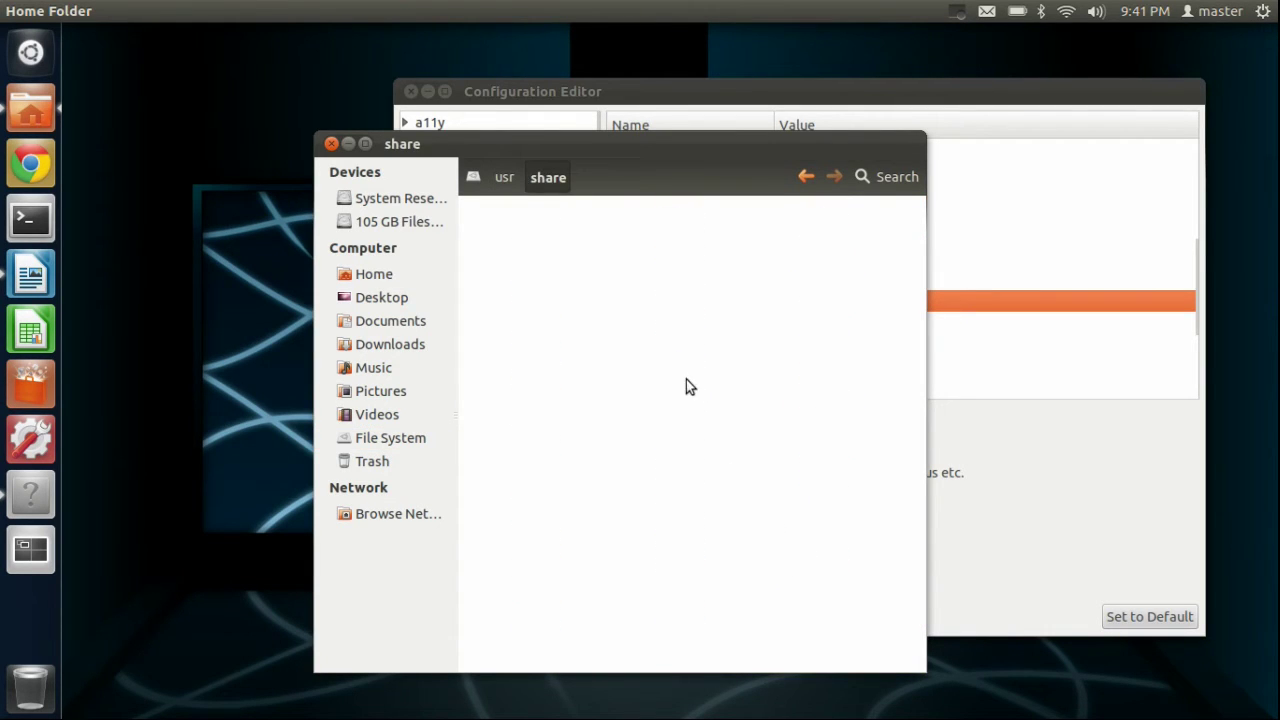
pyautogui.write('ic')
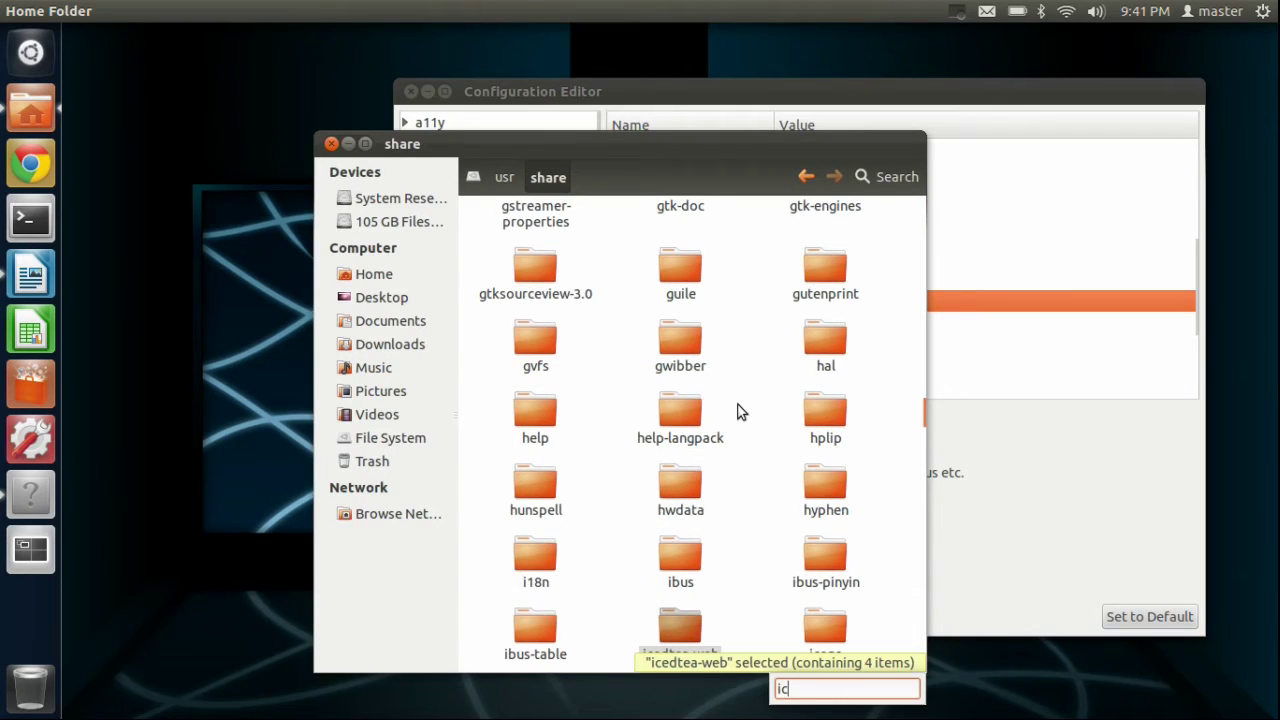
pyautogui.scroll(-1, 757, 560)
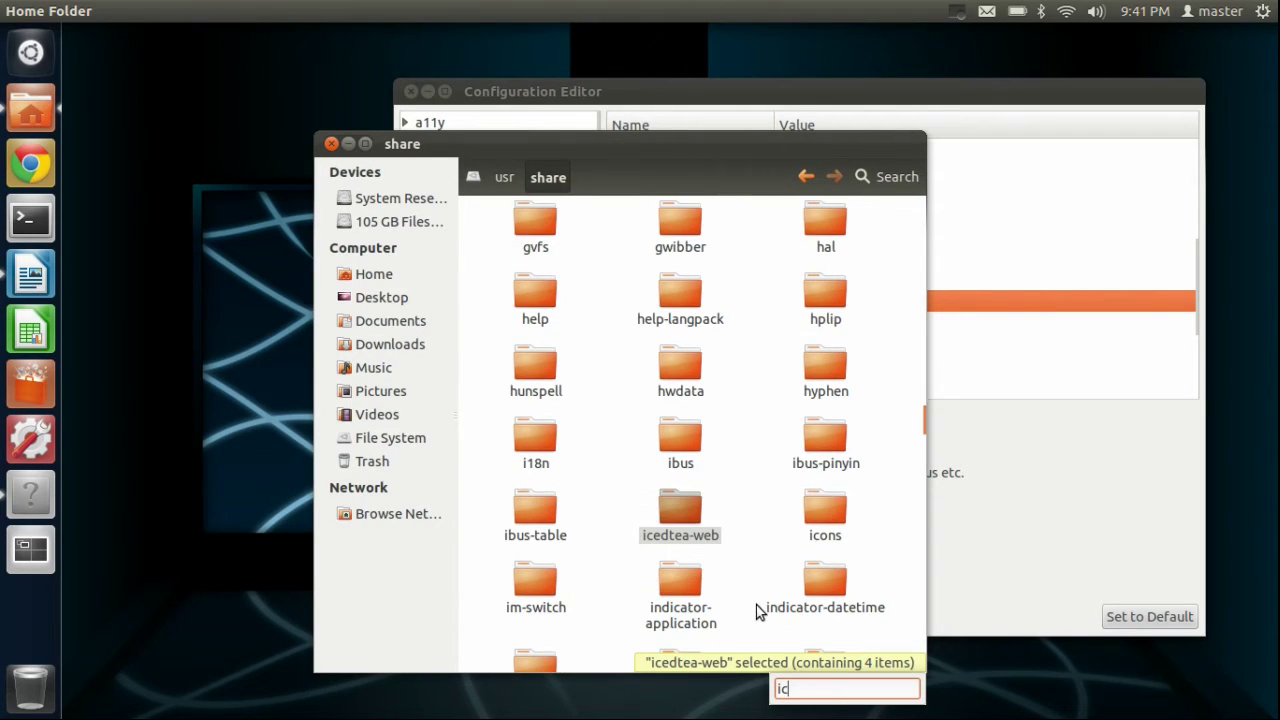
pyautogui.doubleClick(815, 528)
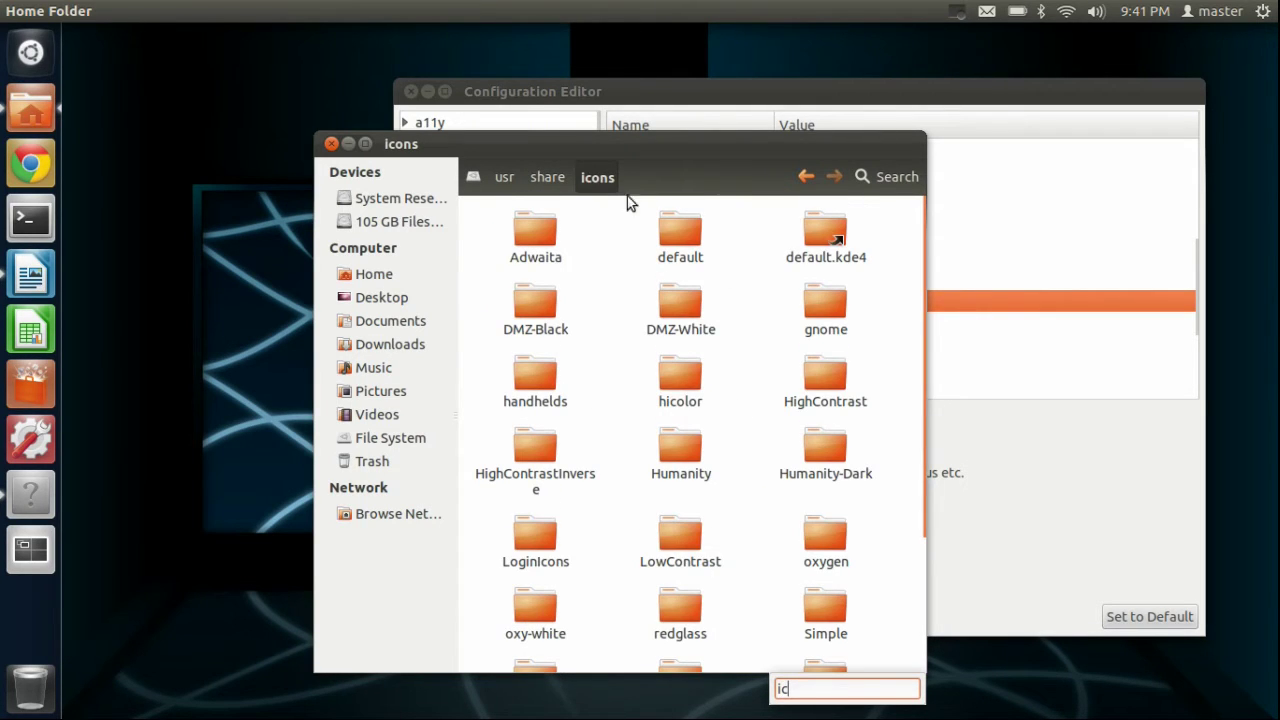
# Select the Simple icon theme folder and move the file window aside to uncover the Configuration Editor's values
pyautogui.moveTo(912, 425)
pyautogui.moveTo(930, 400); pyautogui.dragTo(944, 528)
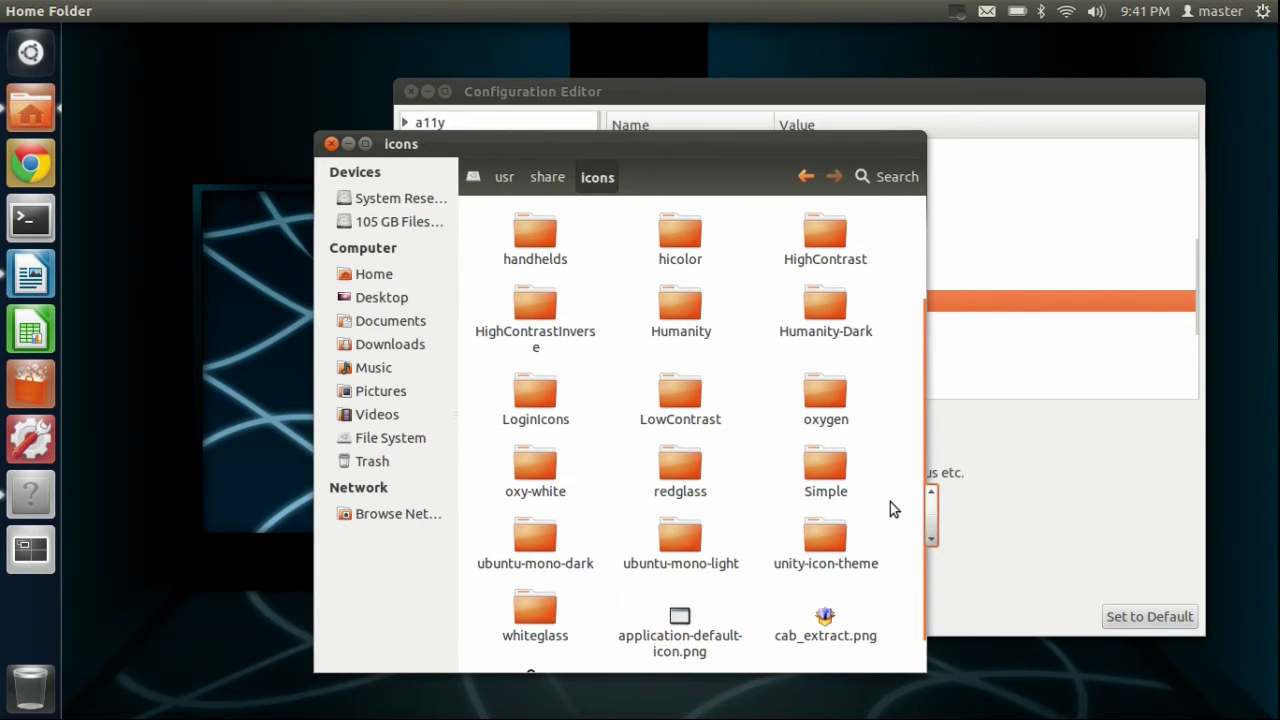
pyautogui.click(838, 470)
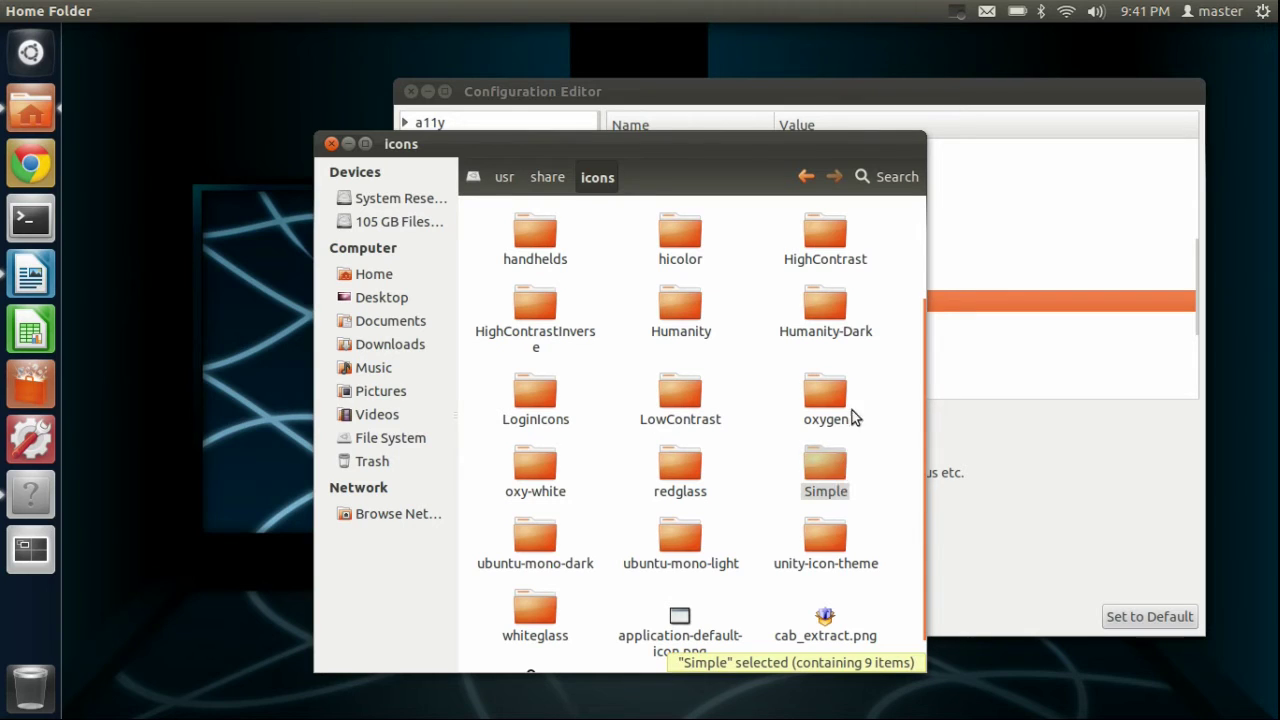
pyautogui.moveTo(705, 143); pyautogui.dragTo(560, 150)
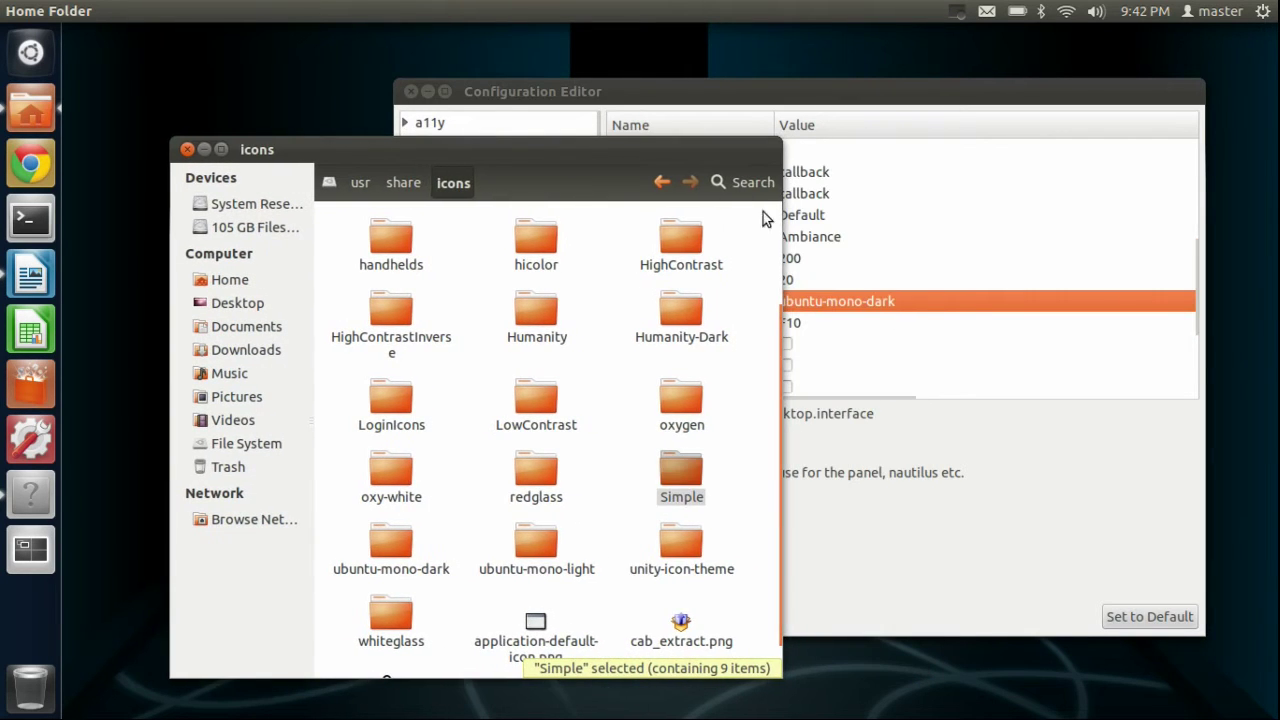
# Set icon-theme to Simple in org.gnome.desktop.interface and close the Configuration Editor and the icons folder window
pyautogui.click(920, 302)
pyautogui.moveTo(925, 302); pyautogui.dragTo(773, 298)
pyautogui.write('S')
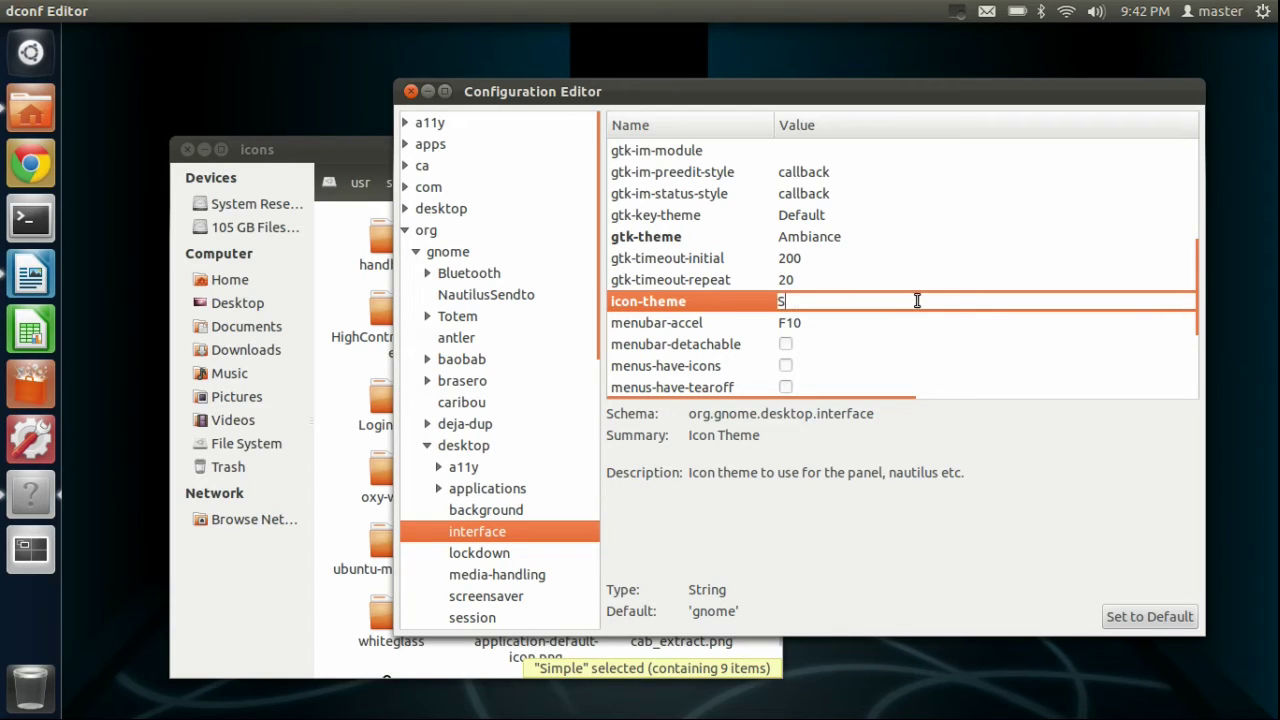
pyautogui.write('imple')
pyautogui.press('Return')
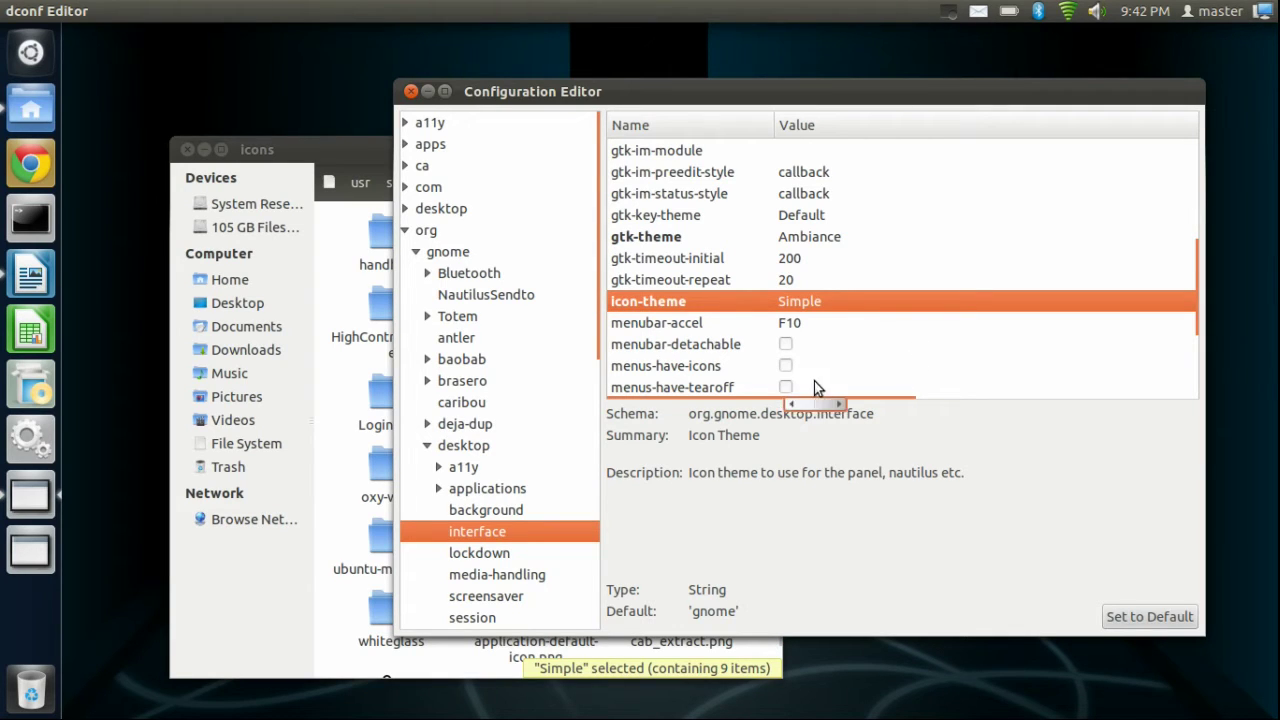
pyautogui.click(411, 92)
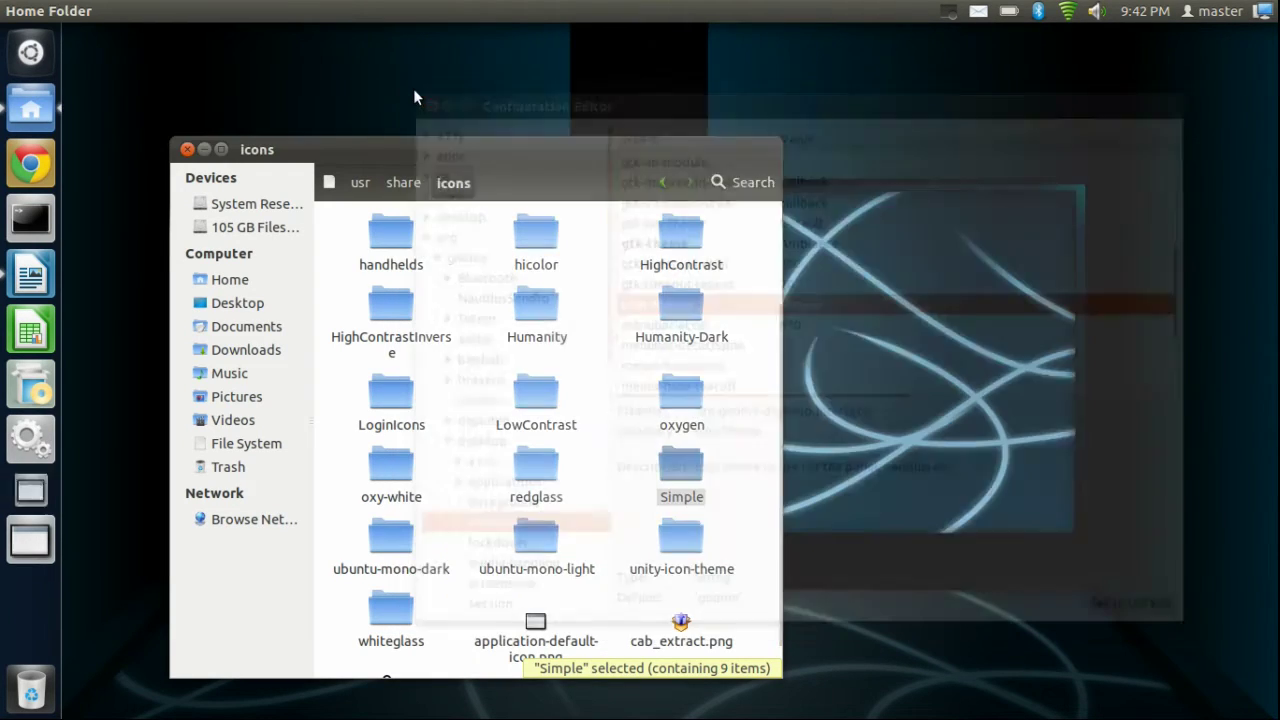
pyautogui.click(186, 150)
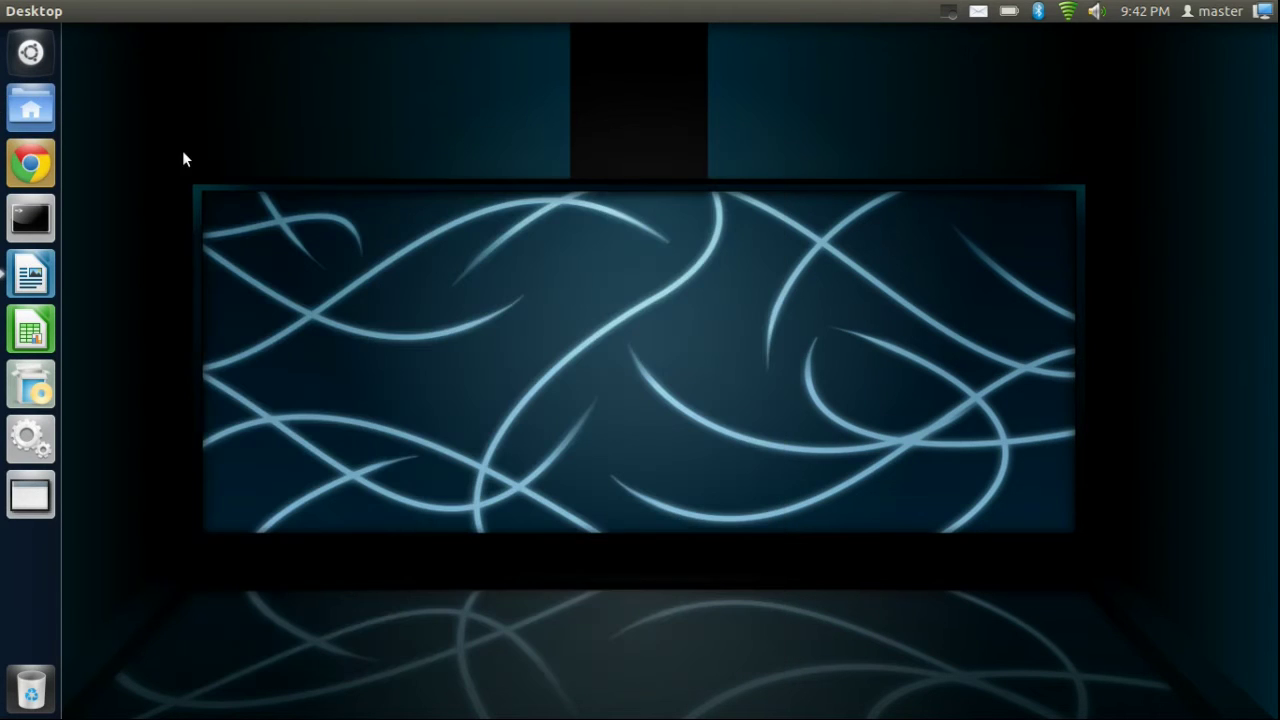
# Search the dash for "adv", launch Advanced Settings and move its window towards the middle of the desktop
pyautogui.click(31, 54)
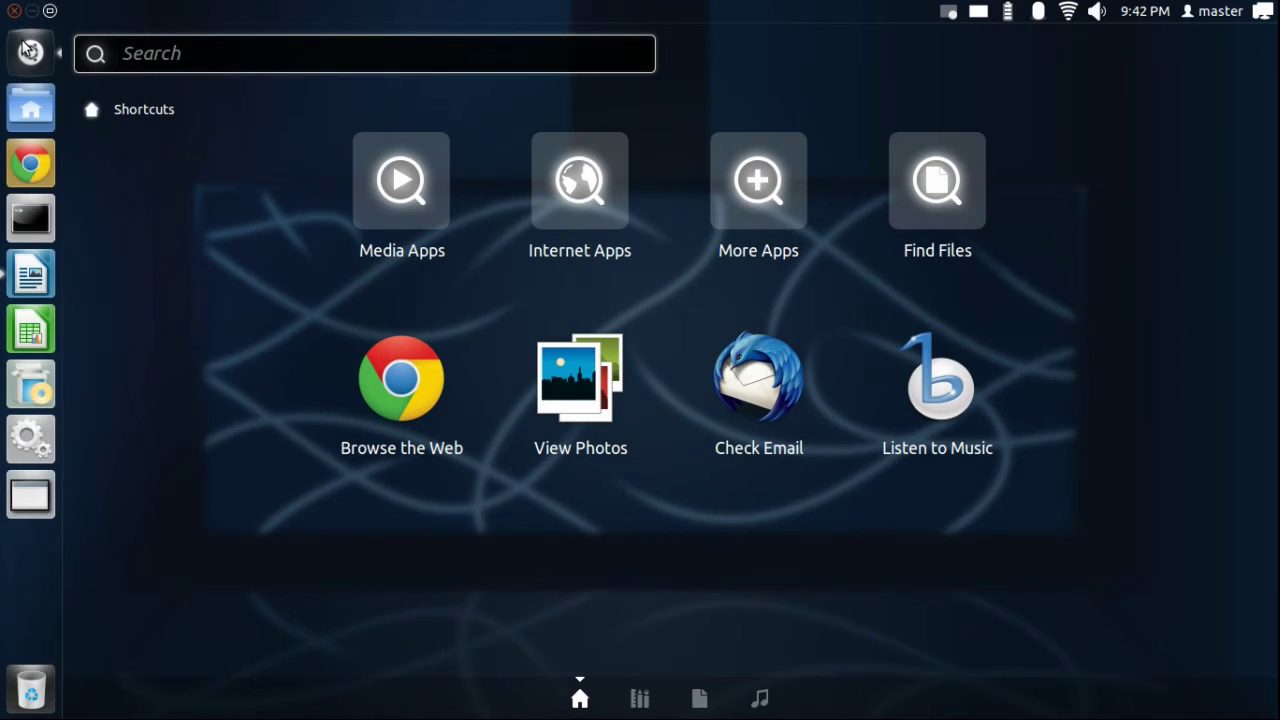
pyautogui.click(409, 236)
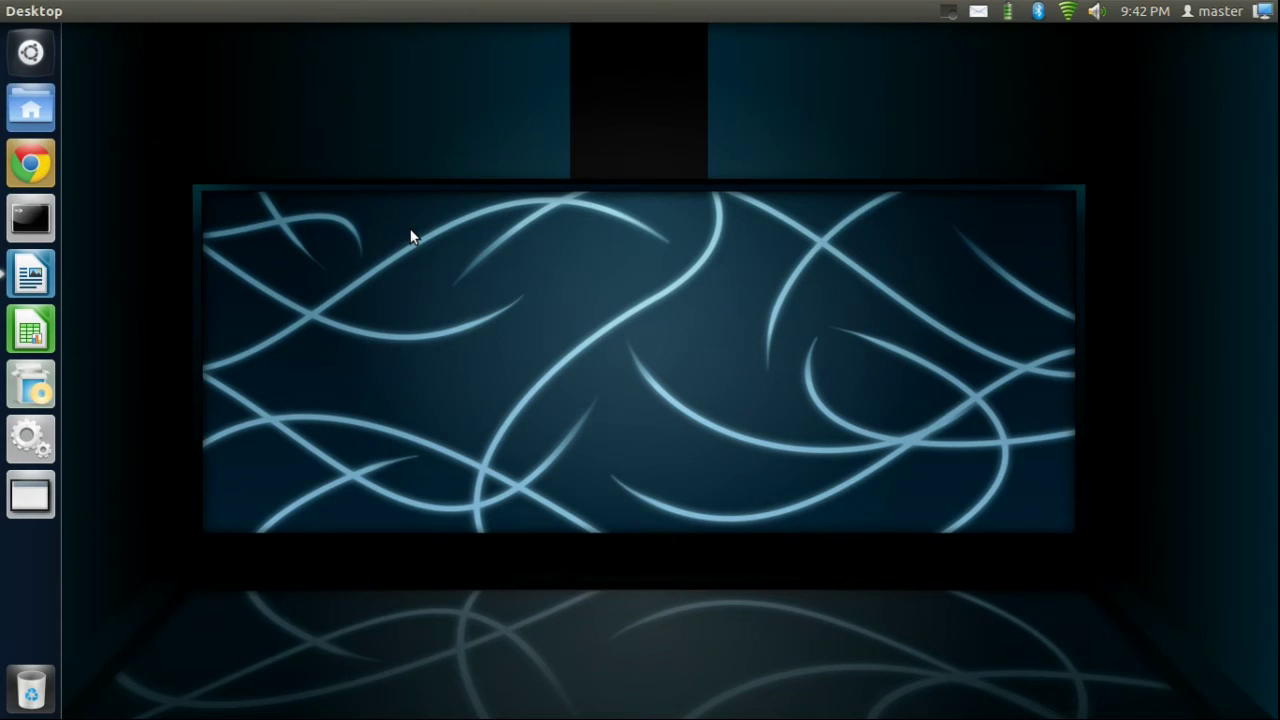
pyautogui.click(31, 54)
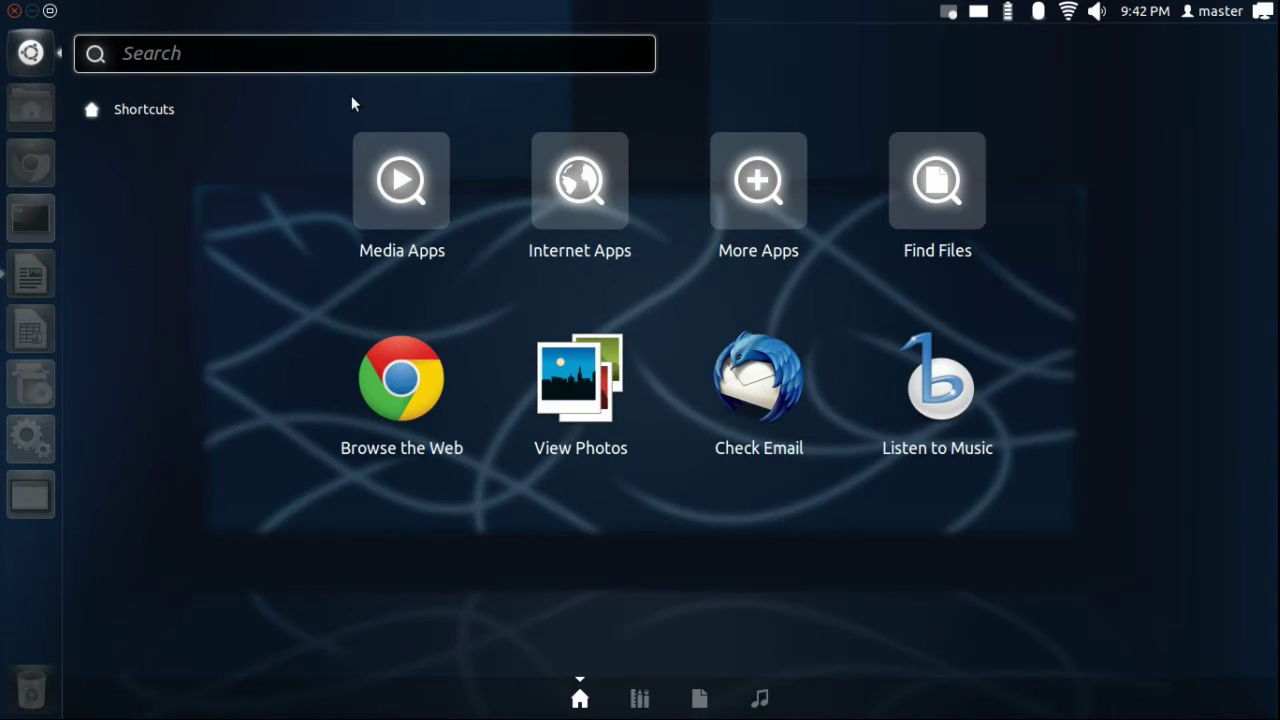
pyautogui.write('adv')
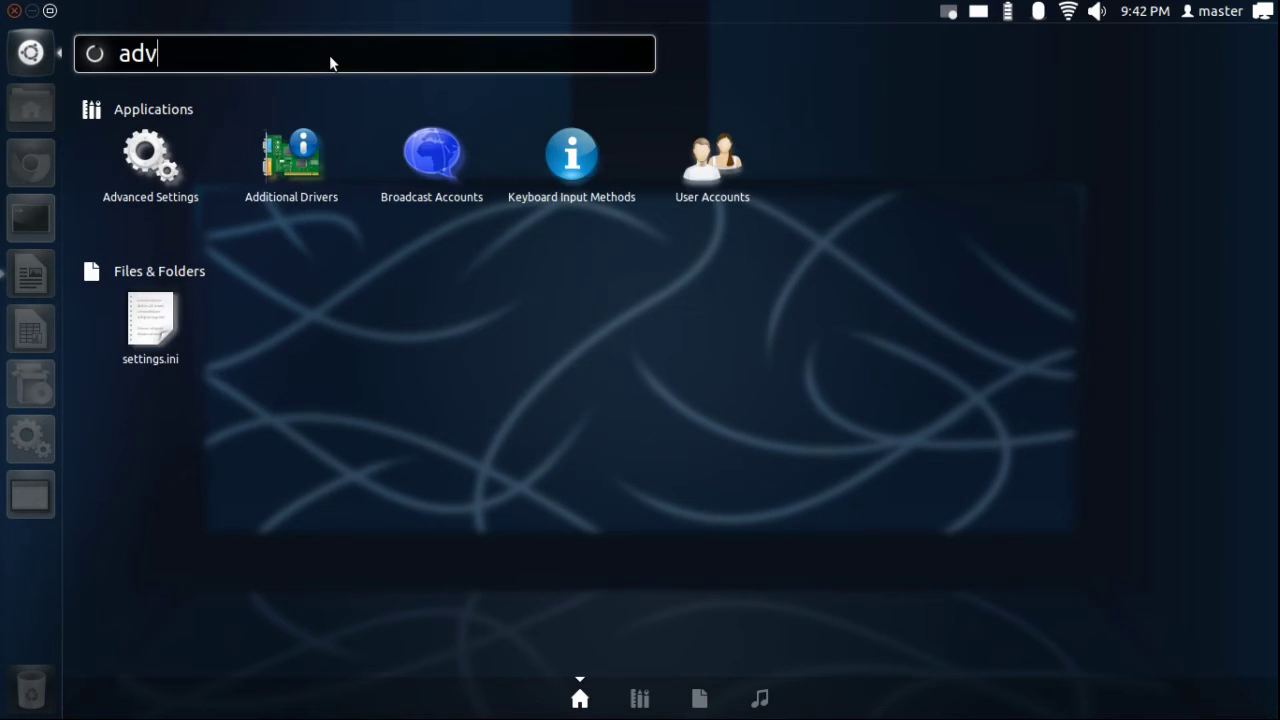
pyautogui.click(151, 163)
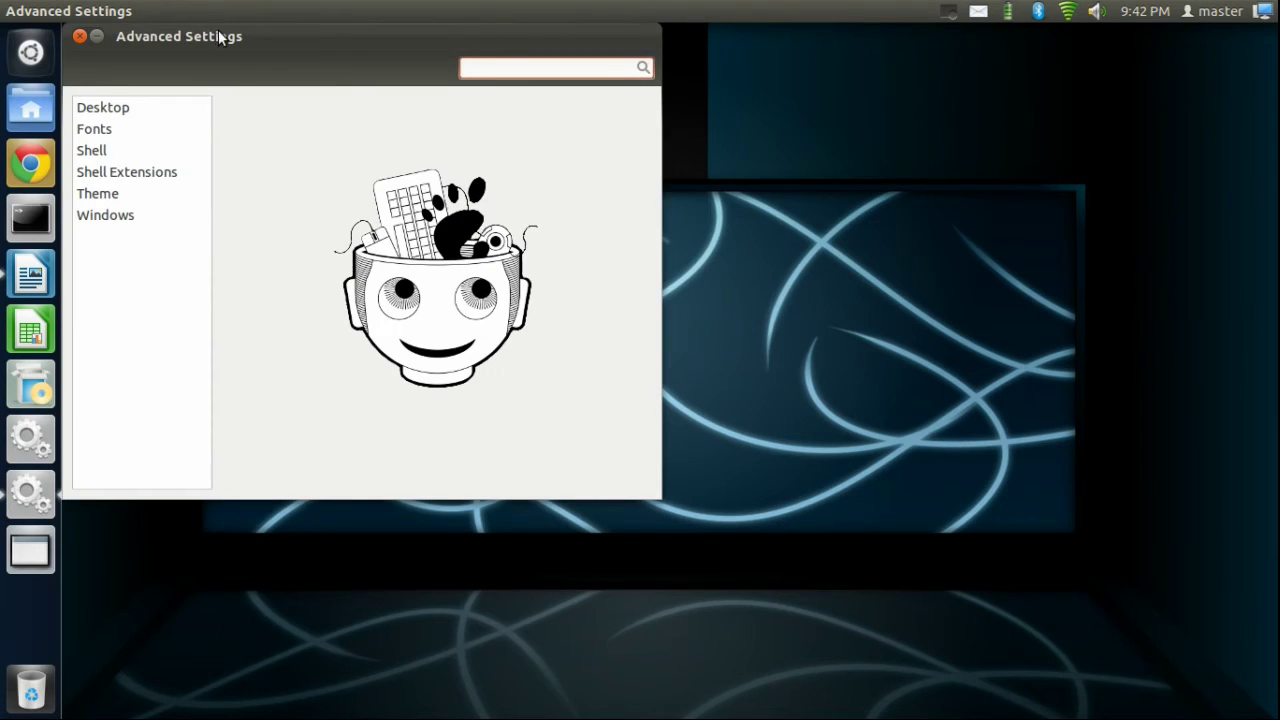
pyautogui.moveTo(220, 37); pyautogui.dragTo(397, 131)
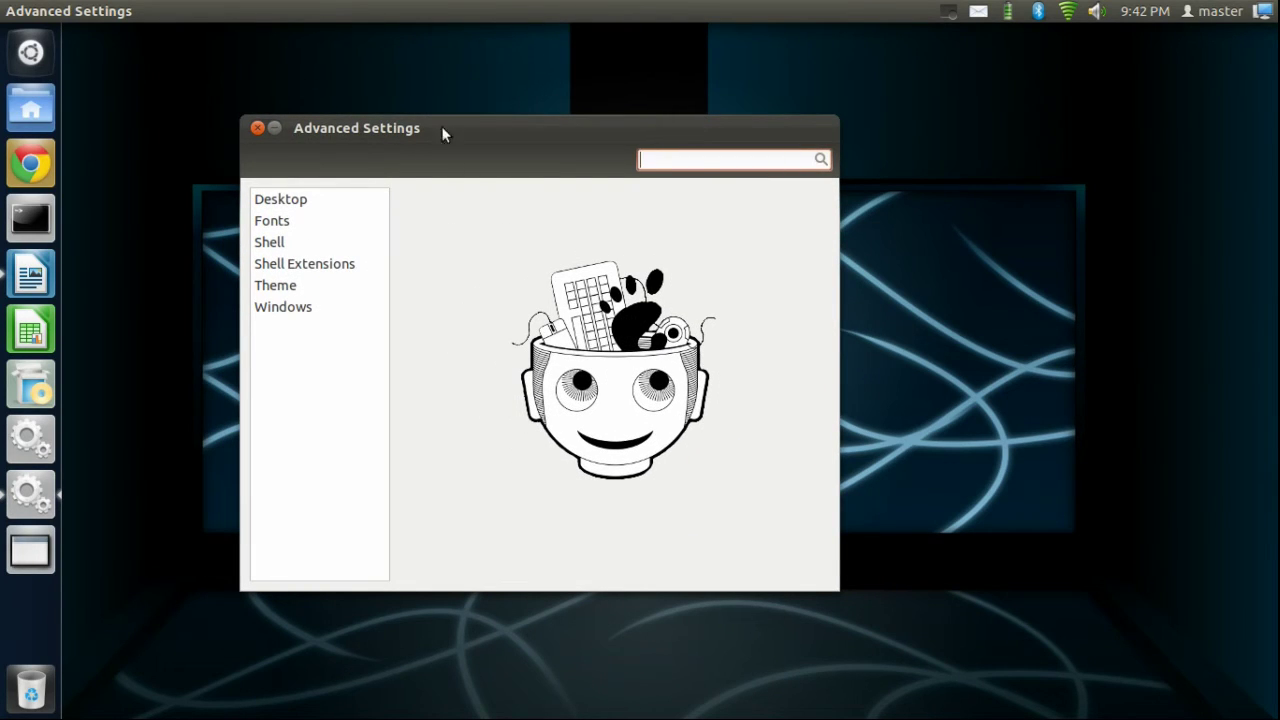
# In the Theme settings, try the Adwaita (default) window theme, then set the window theme to Adwaita_Cupertino_L
pyautogui.click(288, 286)
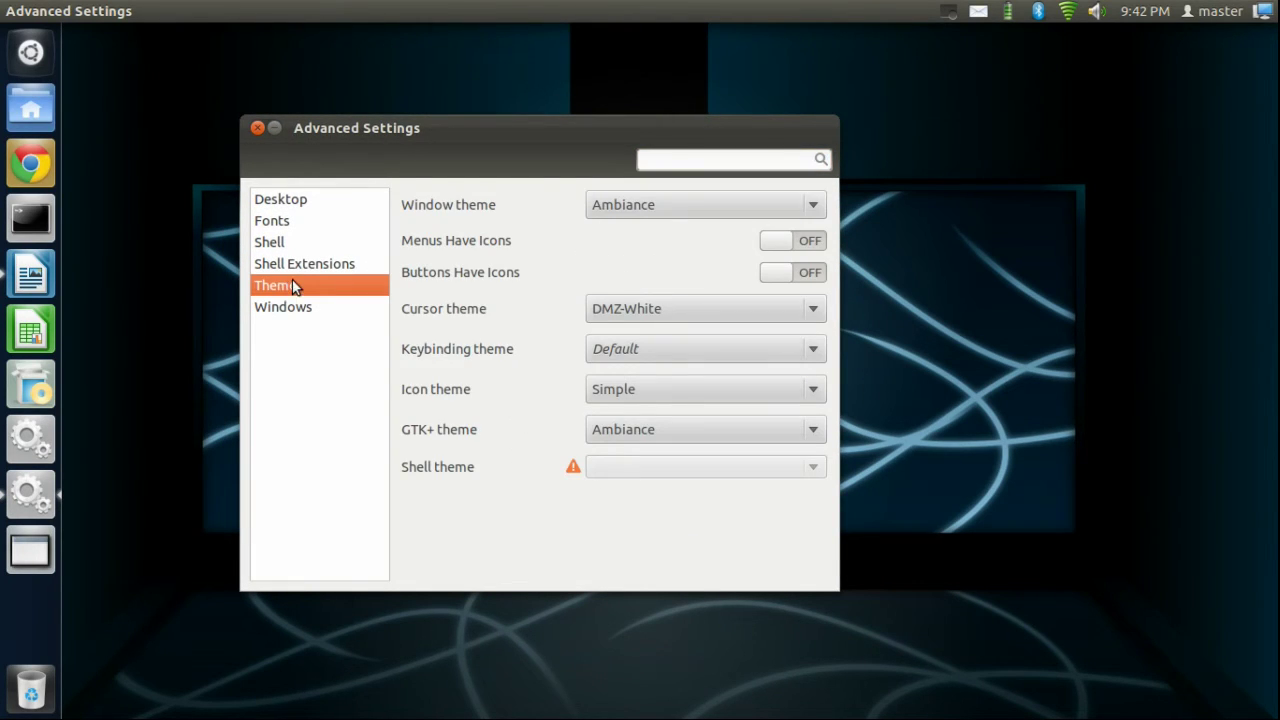
pyautogui.click(687, 207)
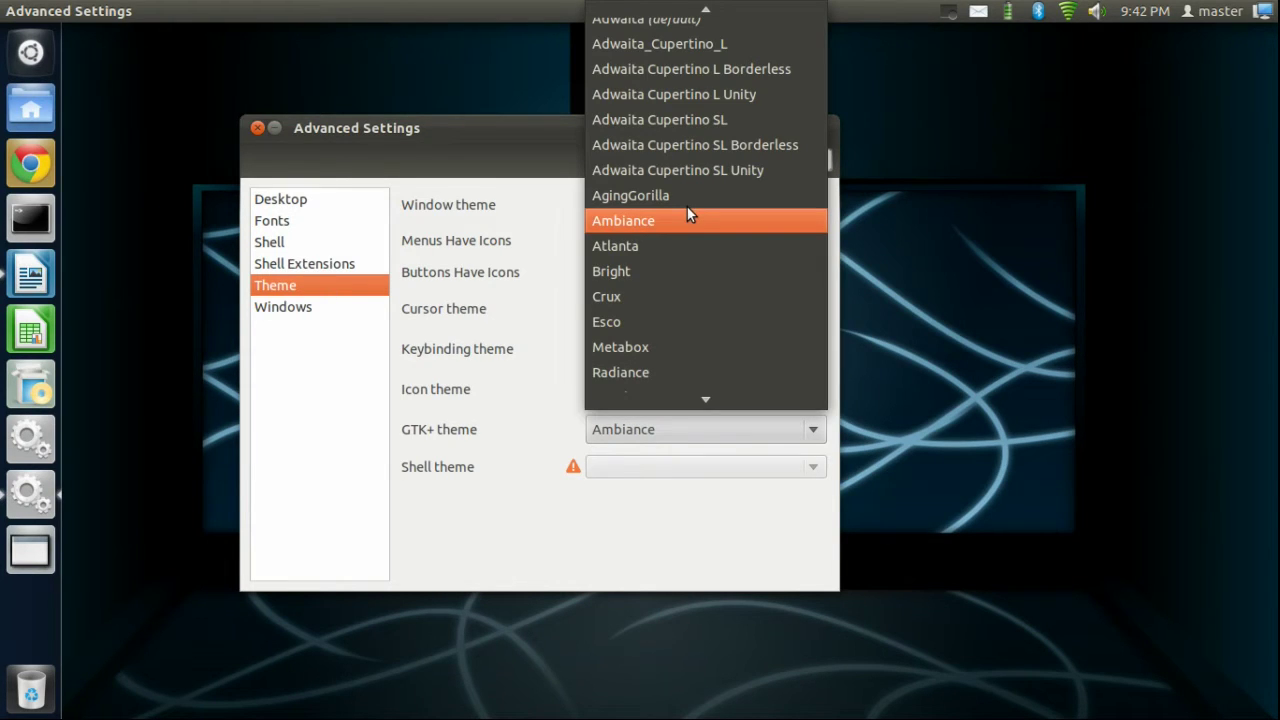
pyautogui.click(697, 20)
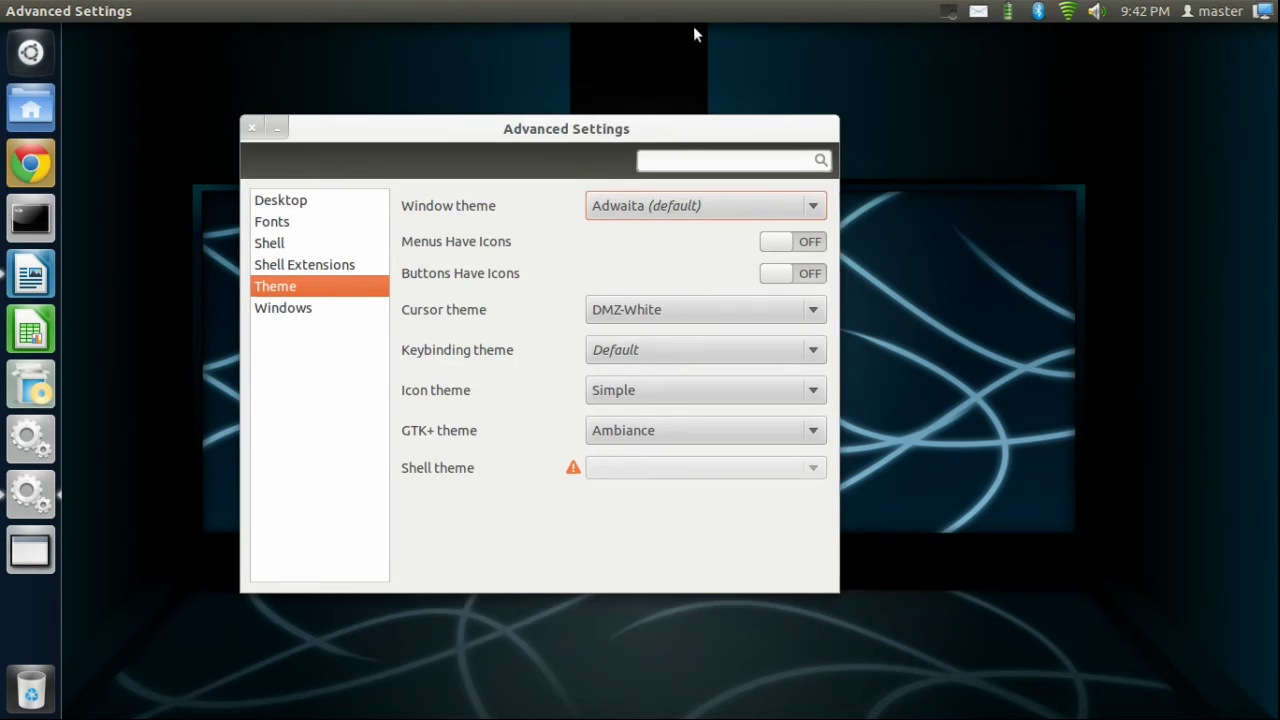
pyautogui.click(626, 206)
pyautogui.click(636, 229)
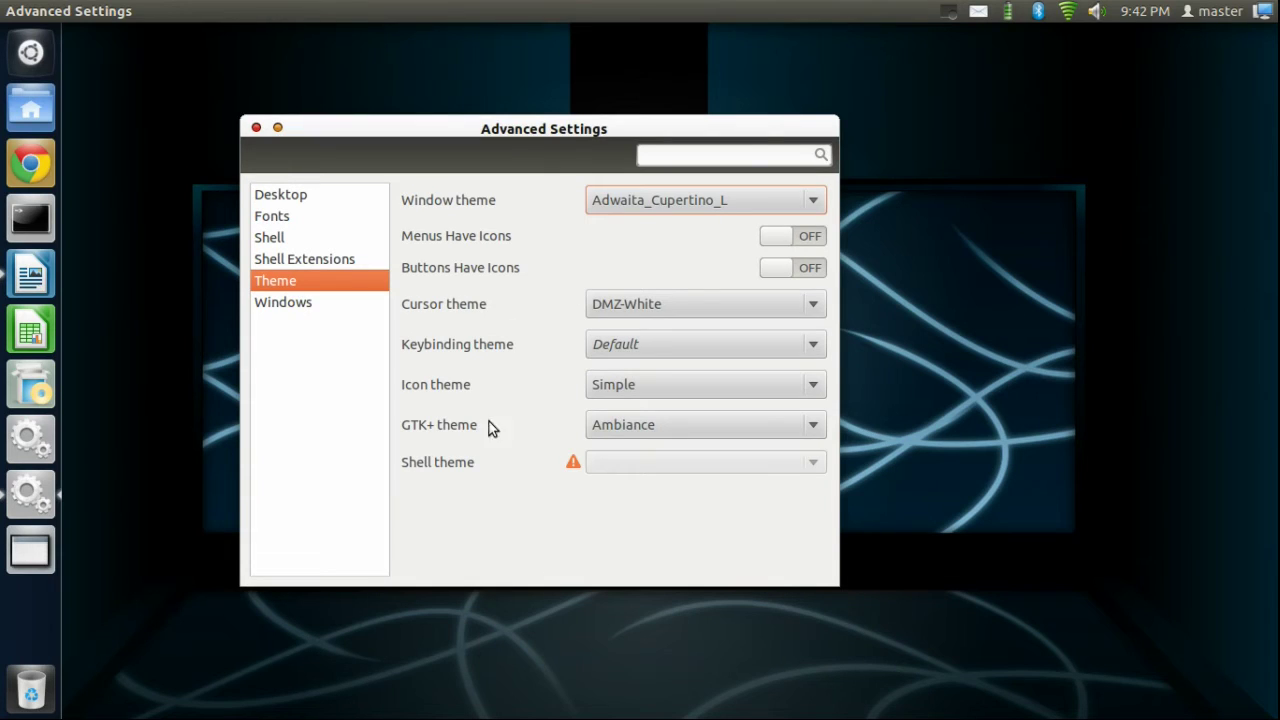
# Set the GTK+ theme to Adwaita (default), then close Advanced Settings
pyautogui.click(623, 430)
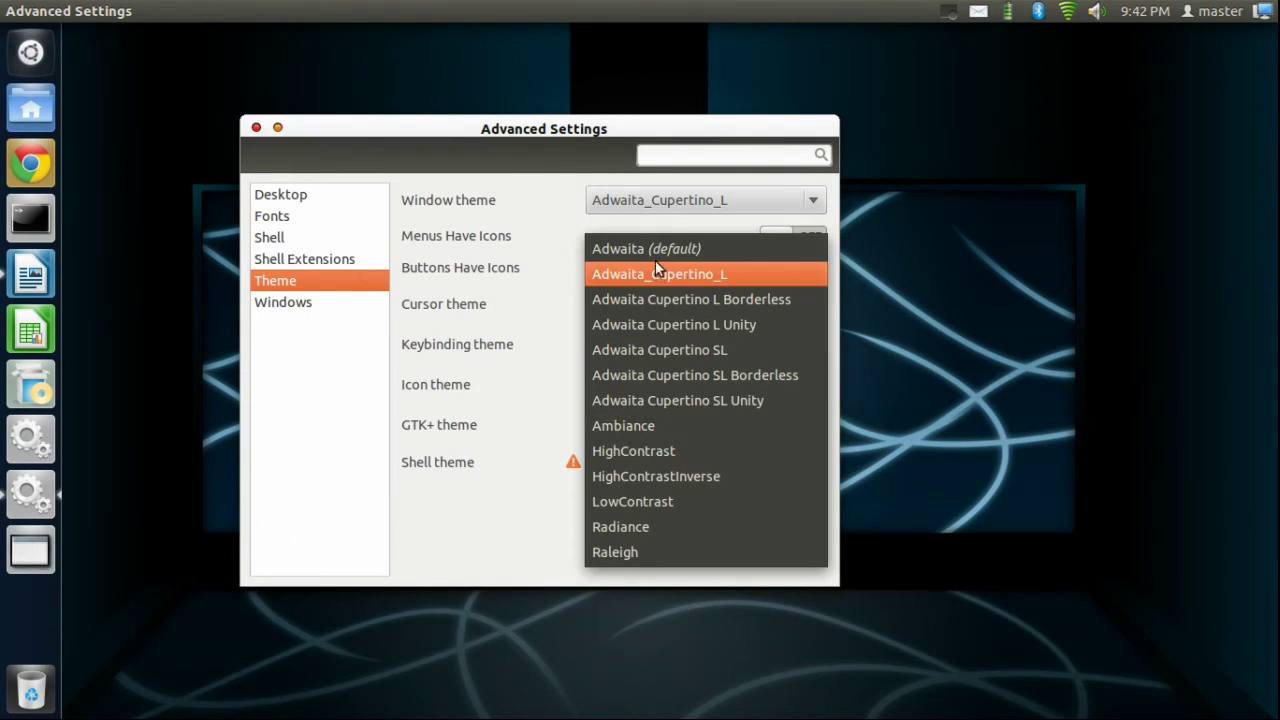
pyautogui.press('Escape')
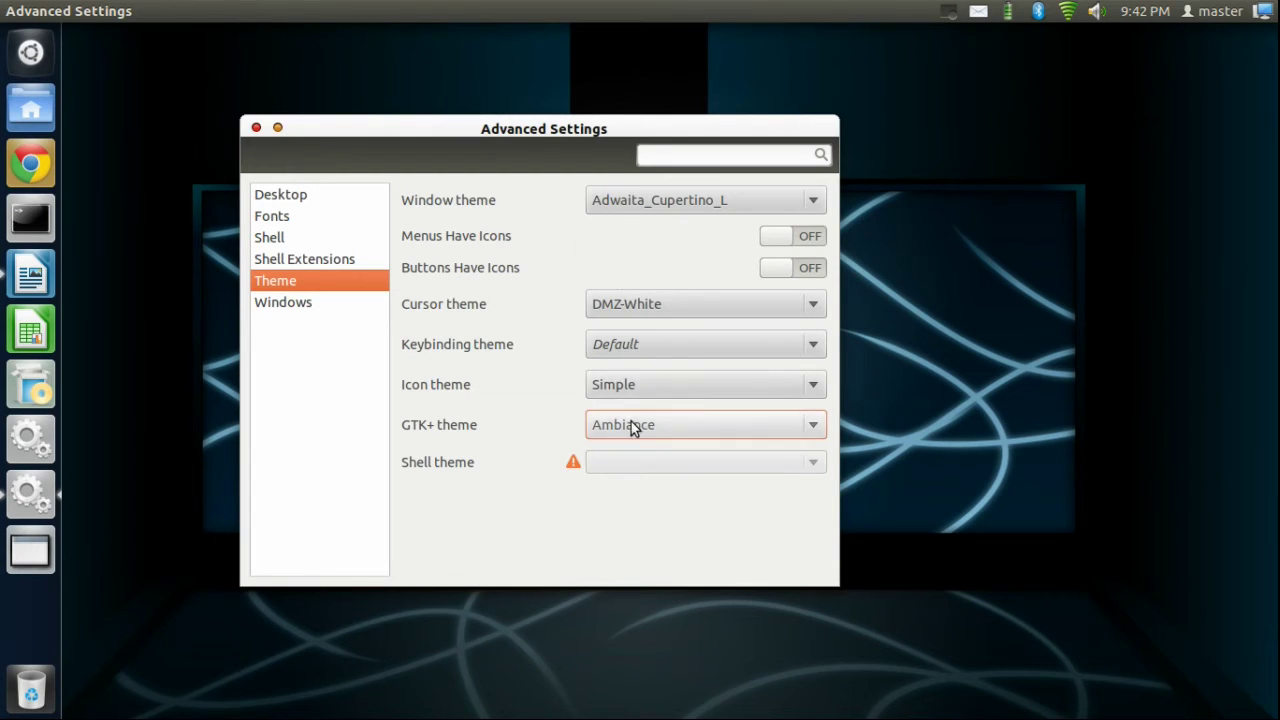
pyautogui.click(629, 423)
pyautogui.click(624, 252)
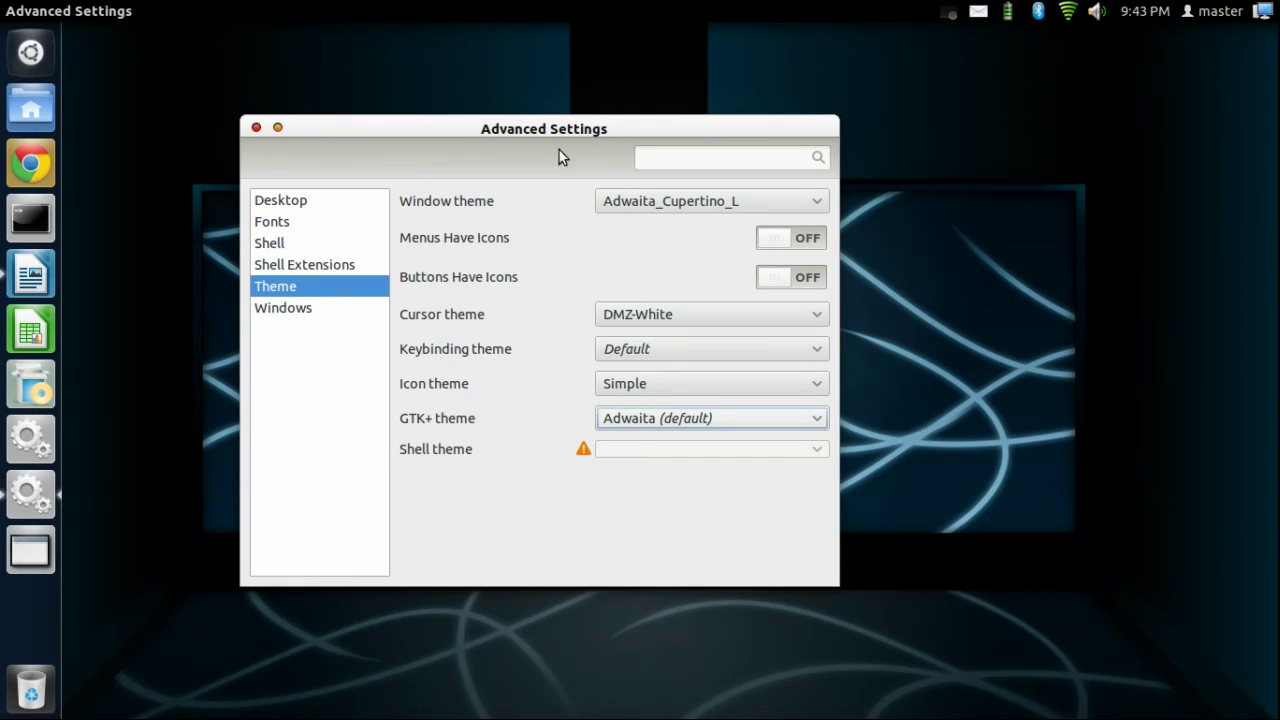
pyautogui.moveTo(453, 133); pyautogui.dragTo(509, 188)
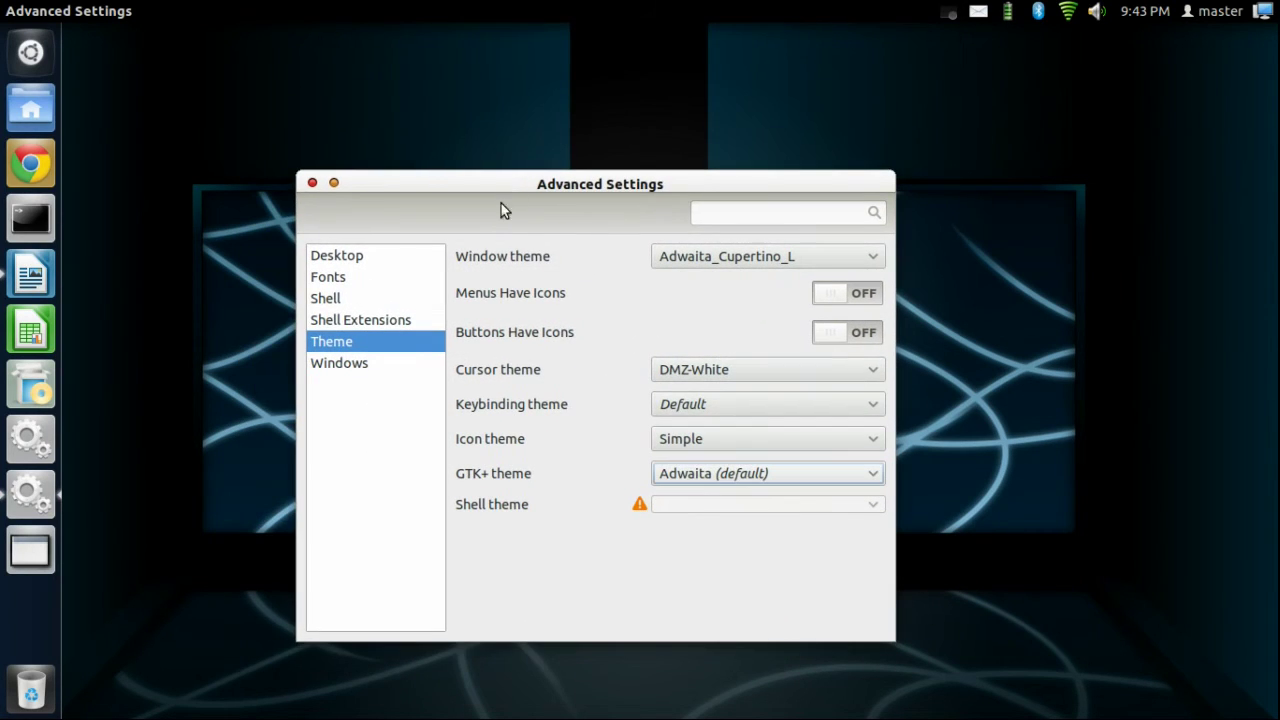
pyautogui.click(313, 184)
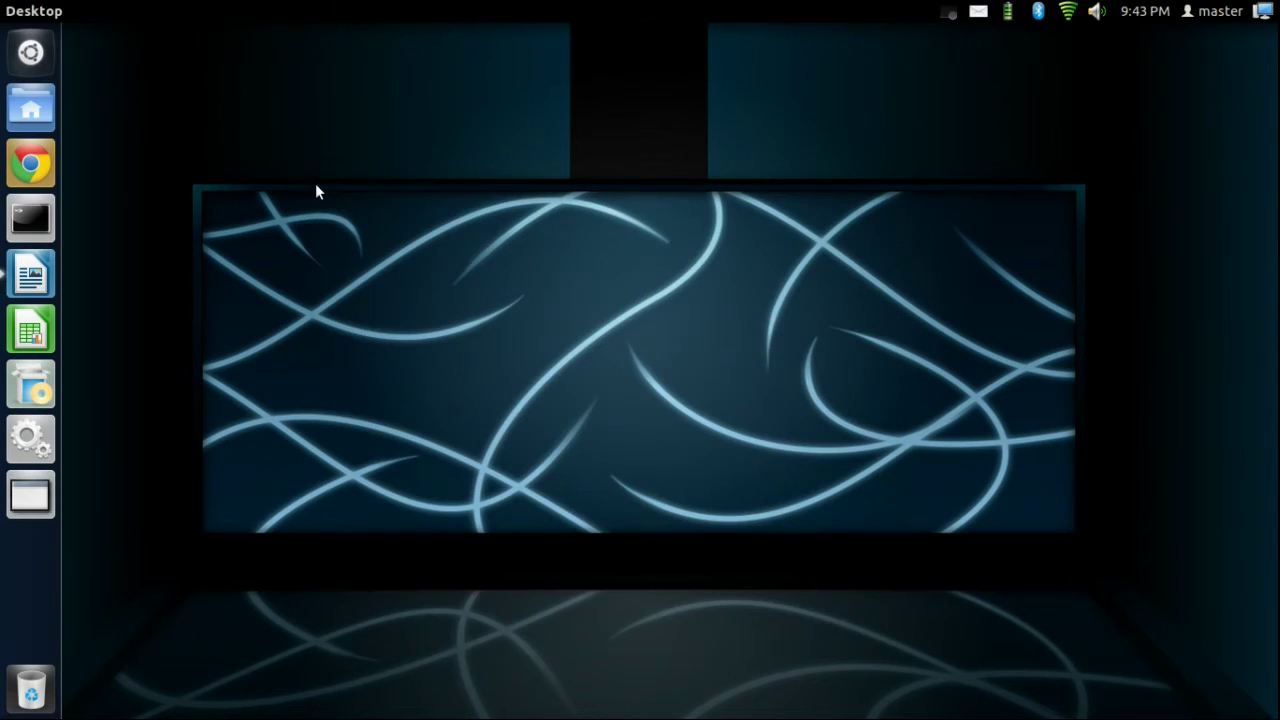
# Open the desktop's widget browser and place an Analog Clock widget at the top centre of the wallpaper
pyautogui.rightClick(459, 143)
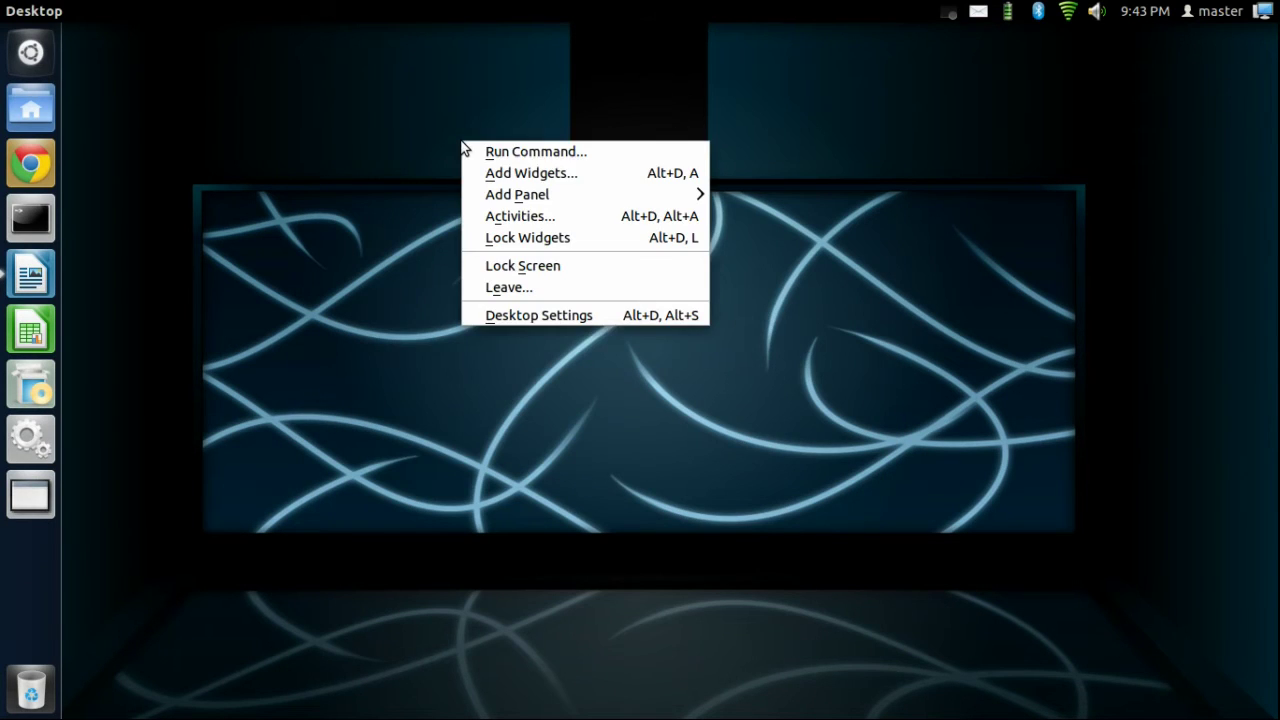
pyautogui.click(541, 176)
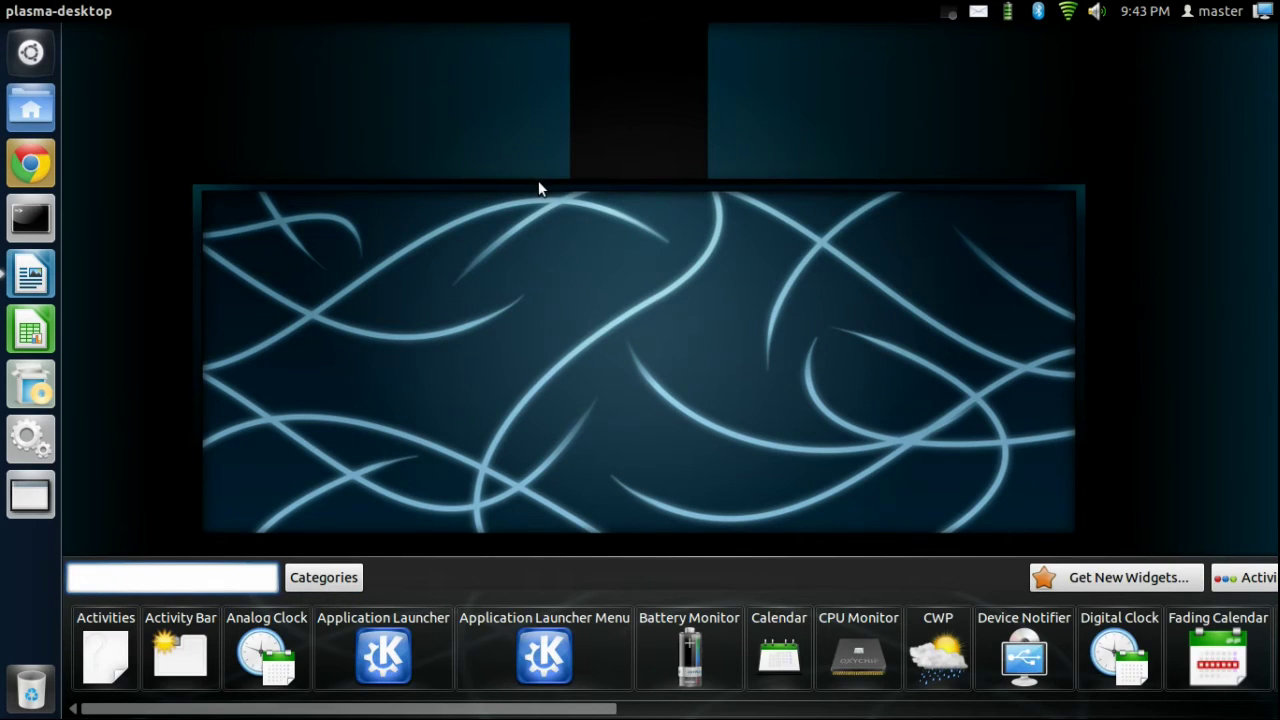
pyautogui.moveTo(266, 655); pyautogui.dragTo(558, 150)
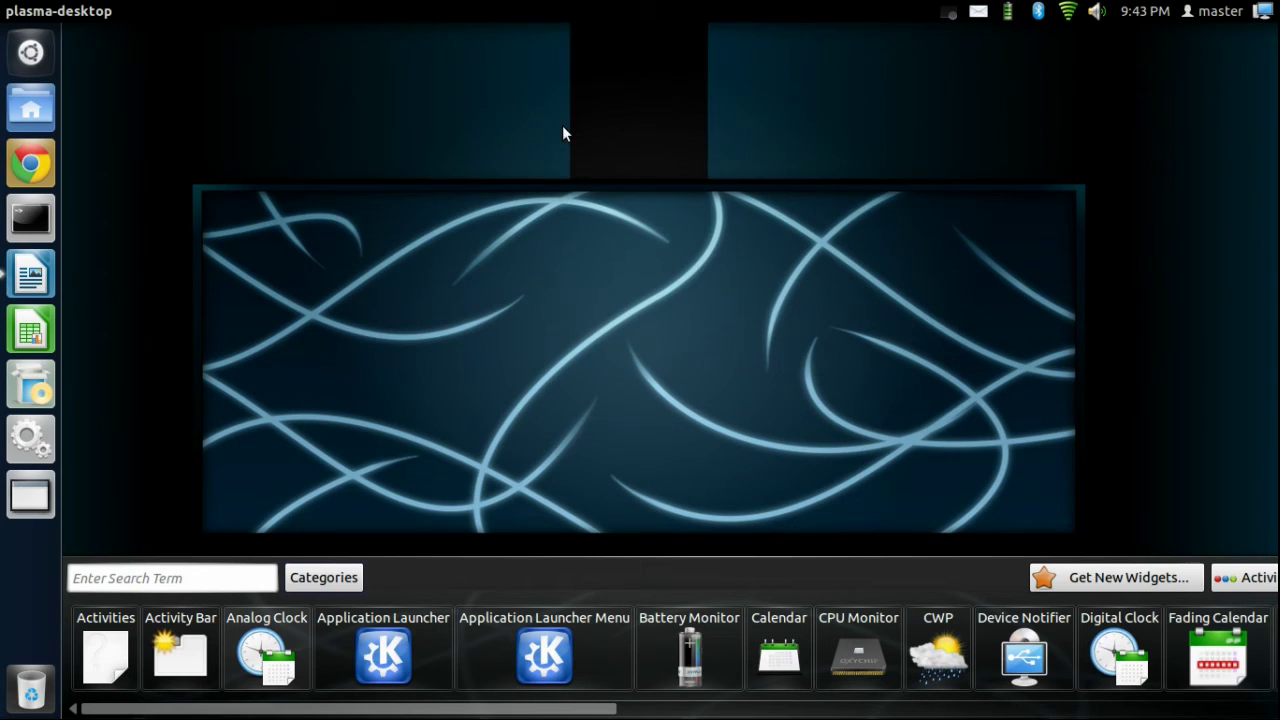
pyautogui.moveTo(562, 125); pyautogui.dragTo(562, 125)
pyautogui.moveTo(576, 292); pyautogui.dragTo(537, 216)
pyautogui.moveTo(520, 94); pyautogui.dragTo(535, 133)
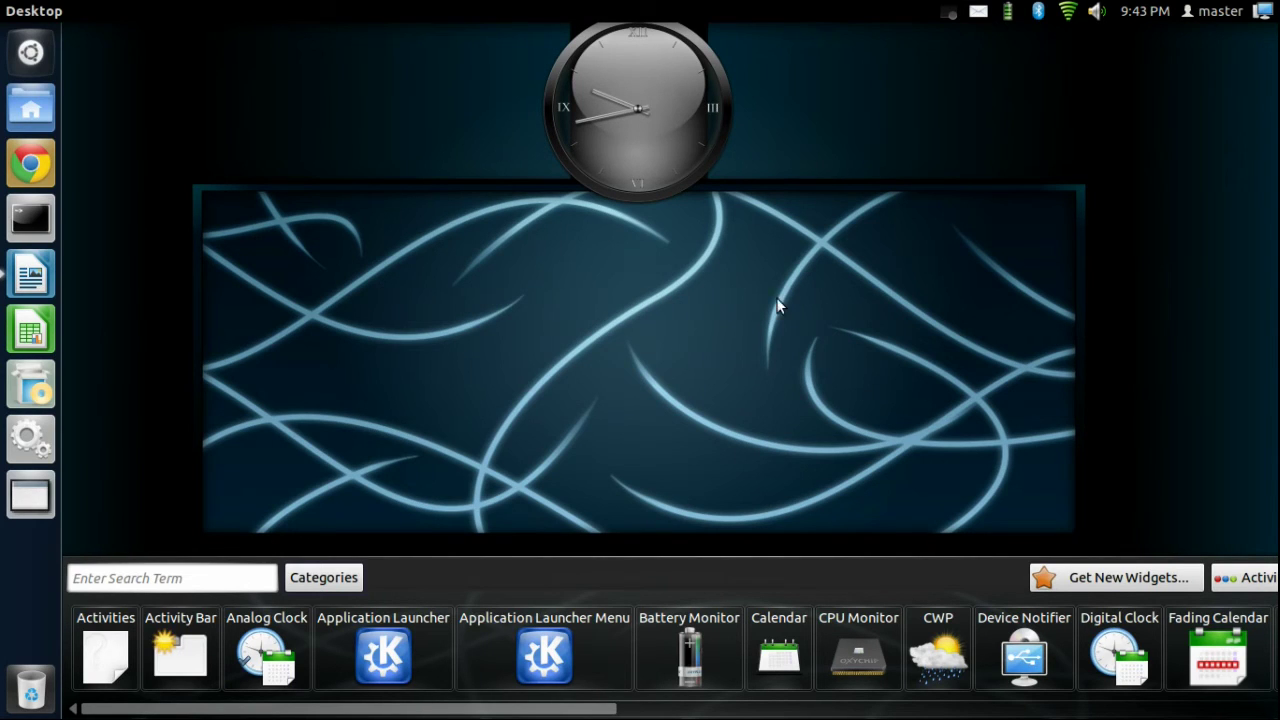
# Add the CWP weather widget inside the wallpaper's central frame and the Fading Calendar widget at the desktop's right edge
pyautogui.moveTo(471, 712); pyautogui.dragTo(613, 712)
pyautogui.moveTo(620, 652); pyautogui.dragTo(384, 274)
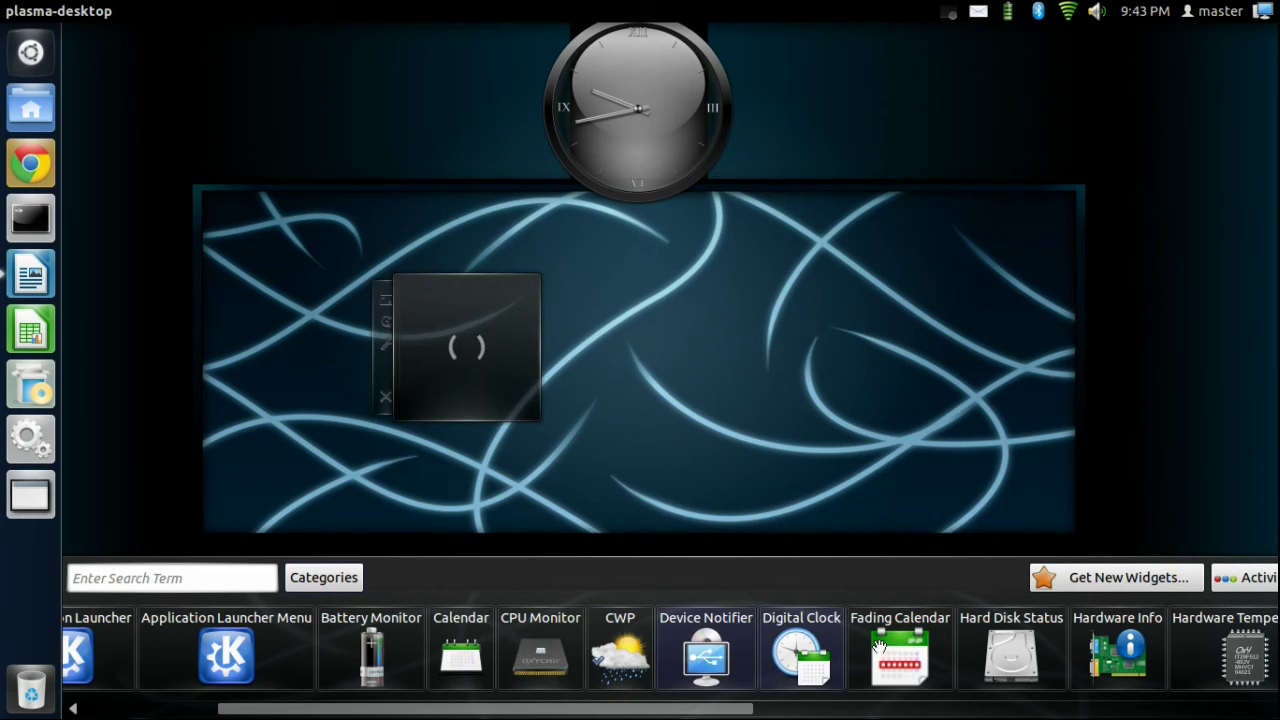
pyautogui.moveTo(900, 651); pyautogui.dragTo(1140, 266)
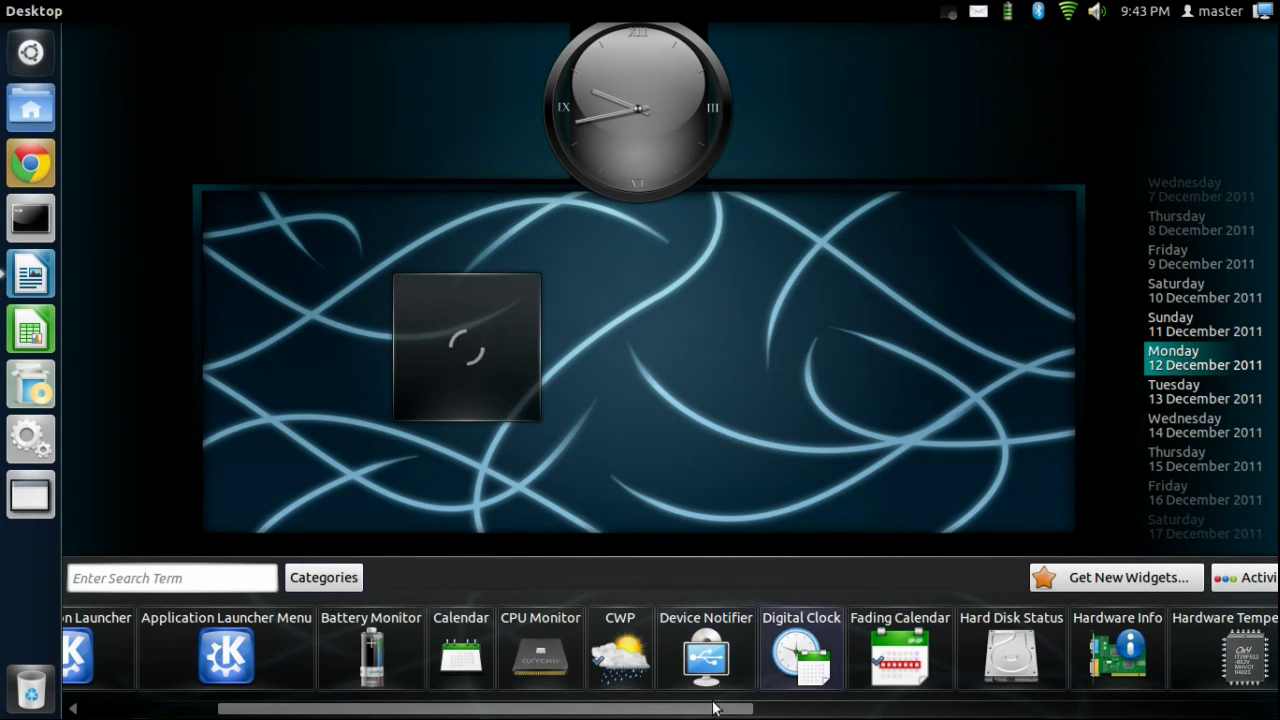
# Add the Stealth Cashew widget to the desktop and set its Locked Opacity to fully transparent
pyautogui.scroll(-2, 716, 712)
pyautogui.moveTo(716, 713); pyautogui.dragTo(1018, 715)
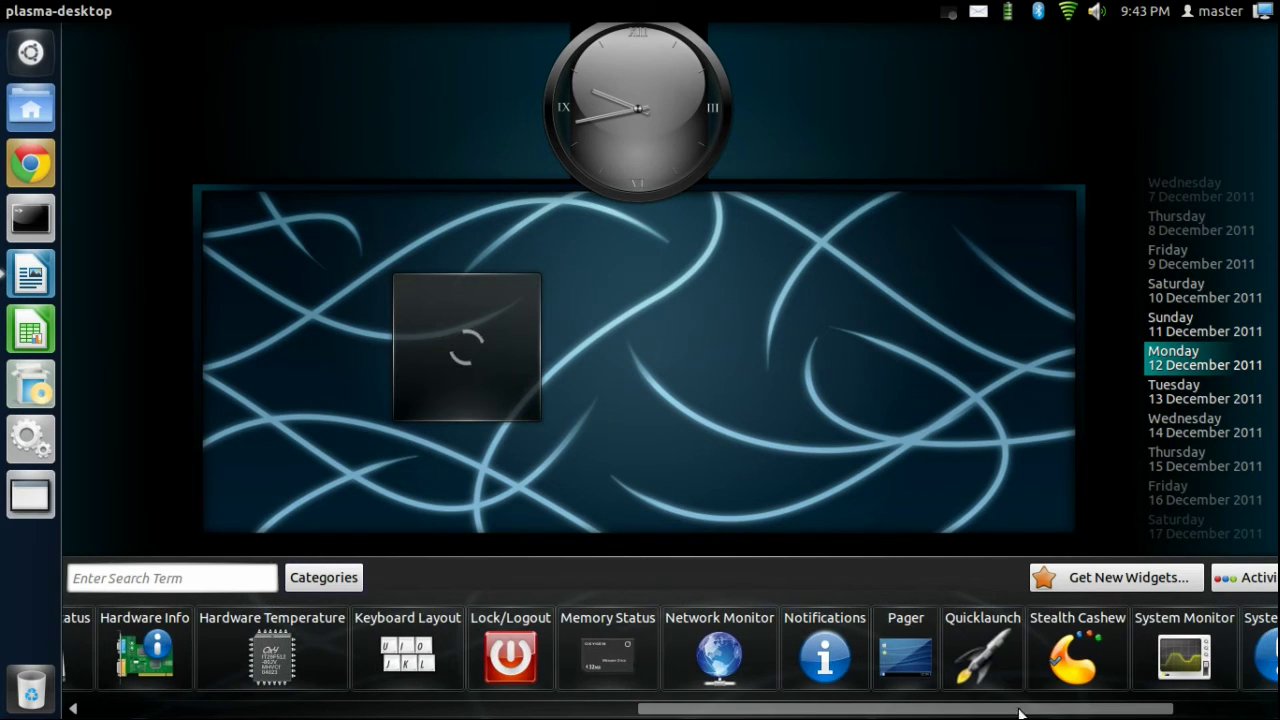
pyautogui.moveTo(1076, 660); pyautogui.dragTo(849, 298)
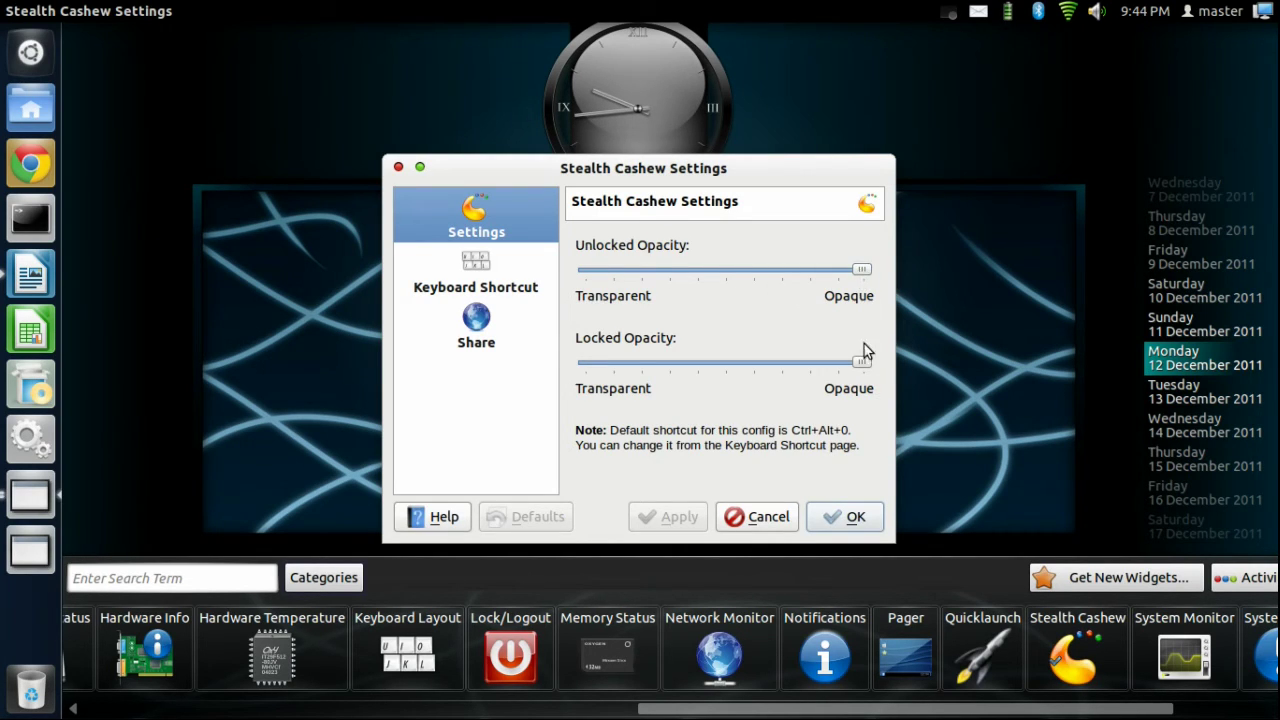
pyautogui.moveTo(860, 363); pyautogui.dragTo(772, 363)
pyautogui.moveTo(697, 387); pyautogui.dragTo(581, 393)
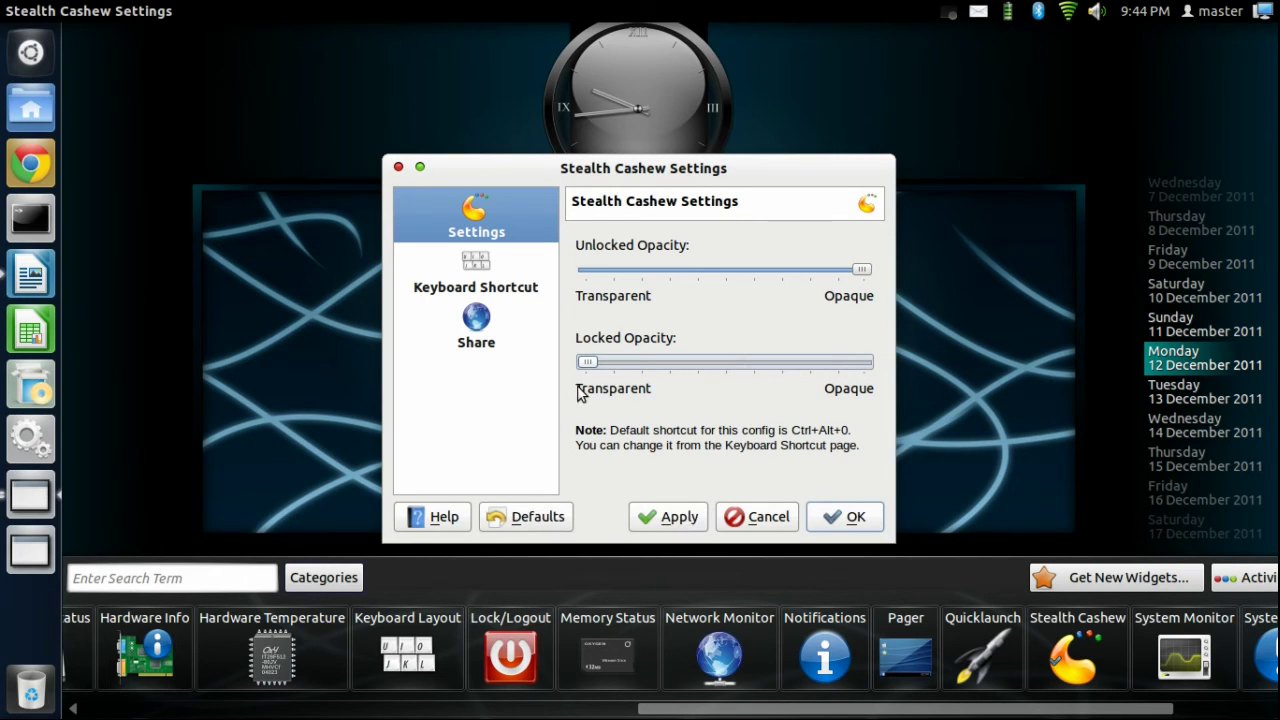
pyautogui.click(851, 516)
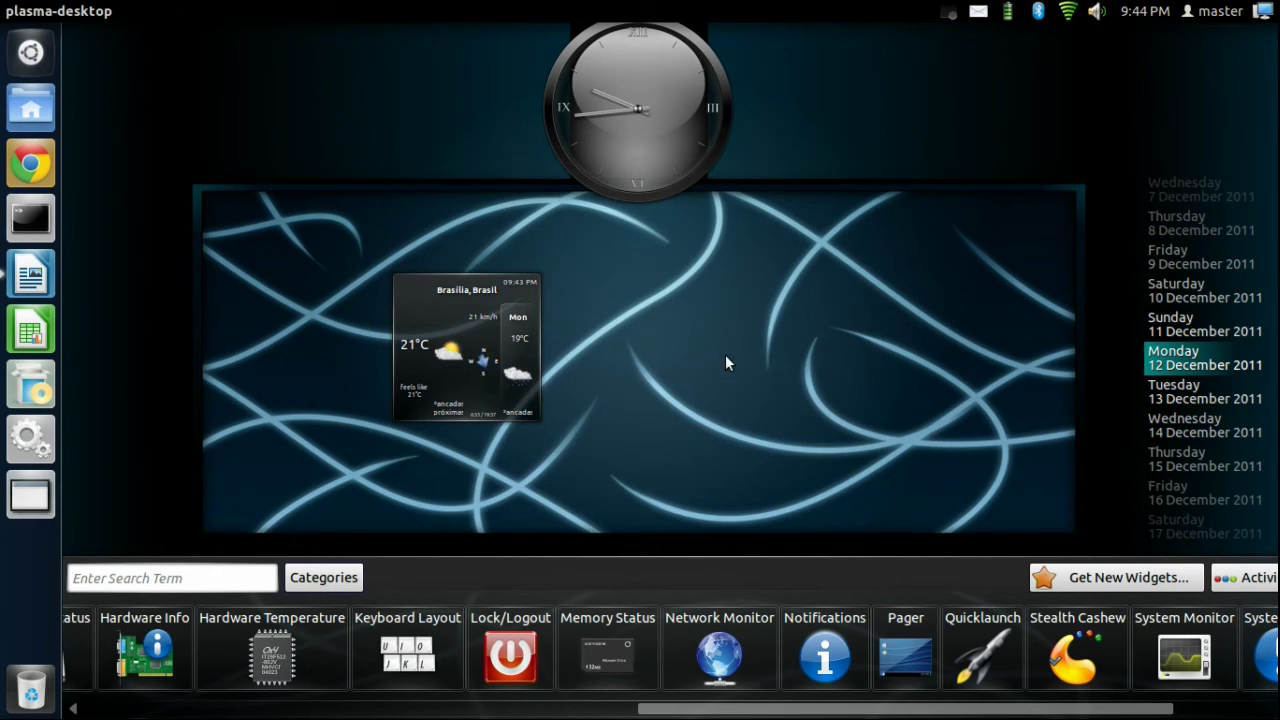
# Look through the downloadable Plasma widgets ordered by rating and by most downloads, then close the add-on installer
pyautogui.click(1088, 567)
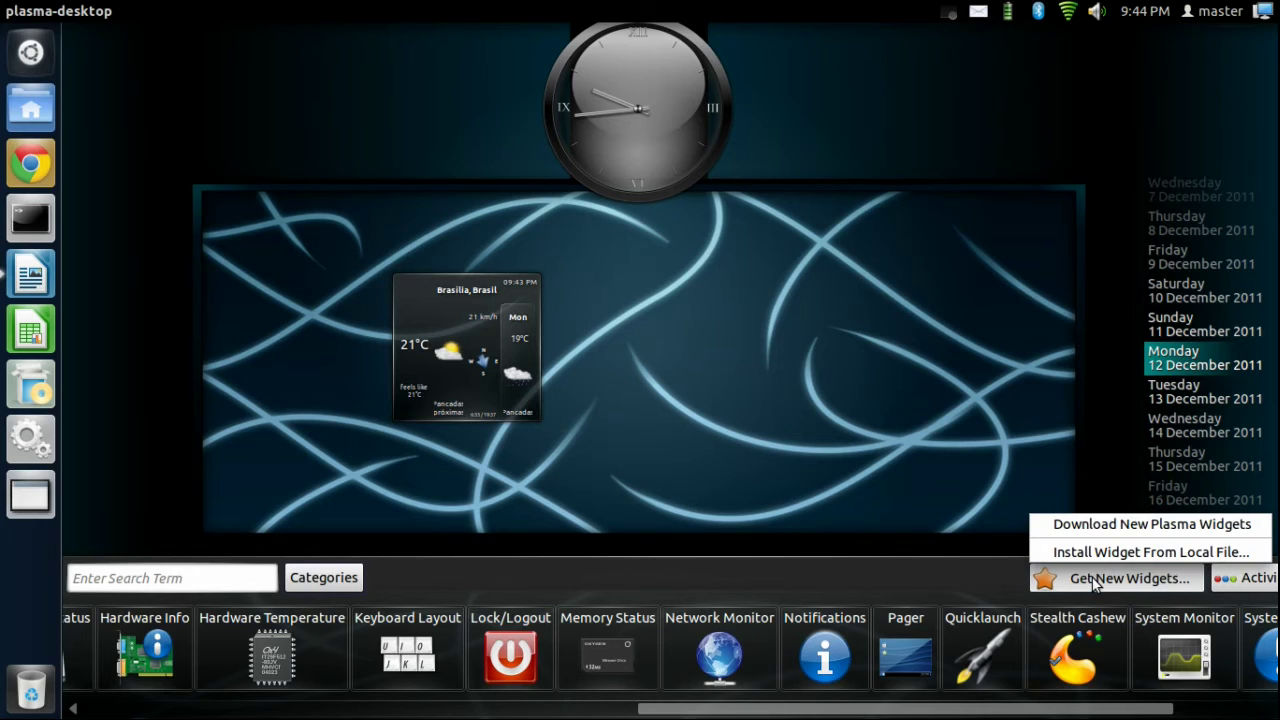
pyautogui.click(1096, 519)
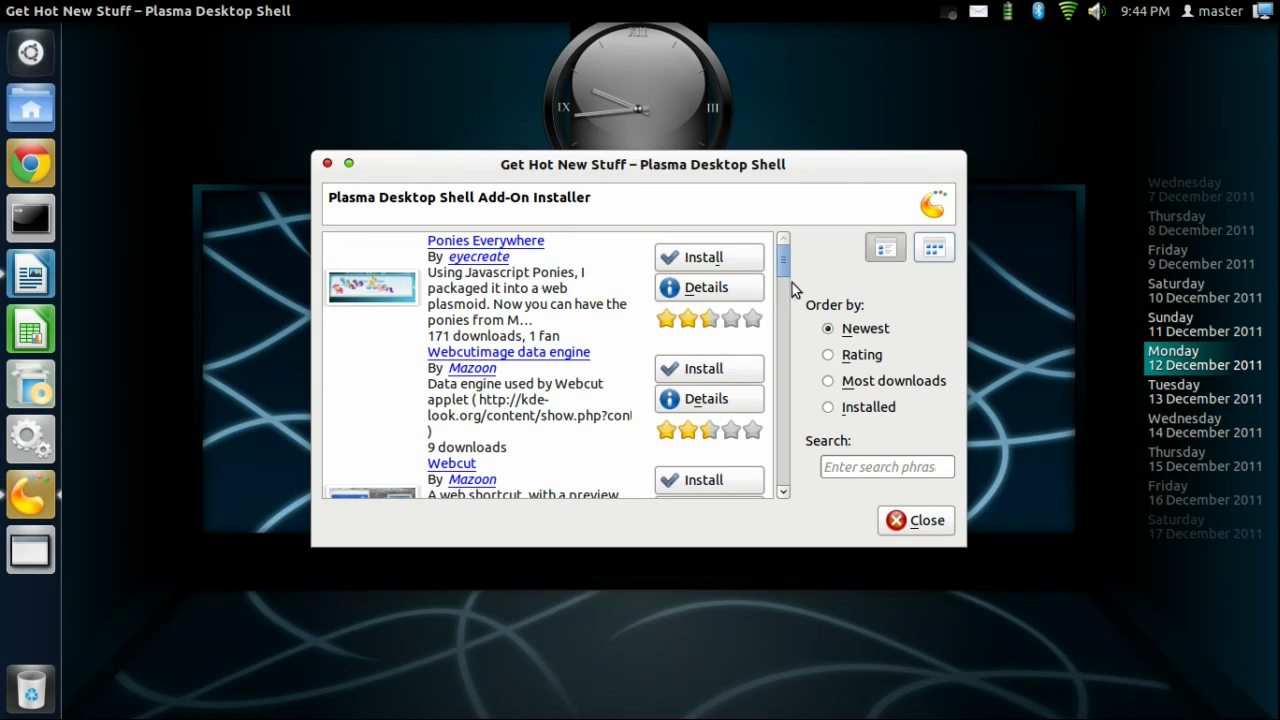
pyautogui.moveTo(788, 258)
pyautogui.mouseDown()
pyautogui.moveTo(780, 428)
pyautogui.moveTo(788, 252)
pyautogui.mouseUp()
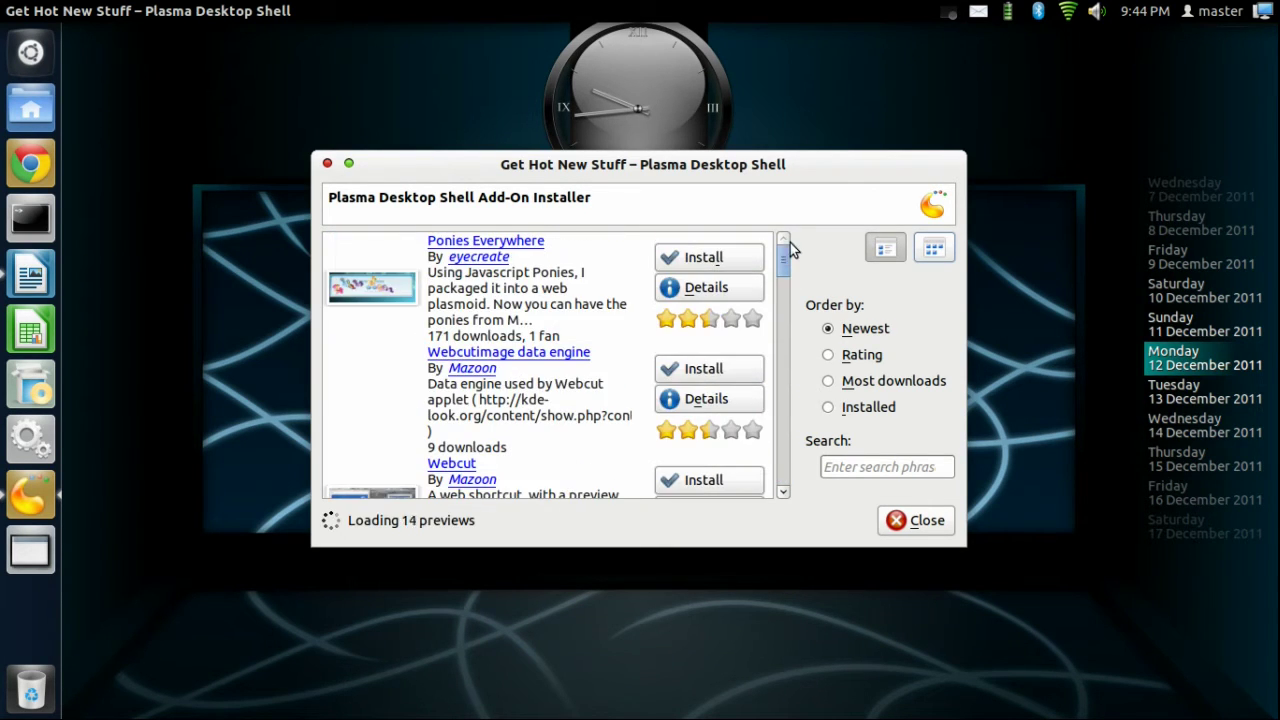
pyautogui.click(828, 356)
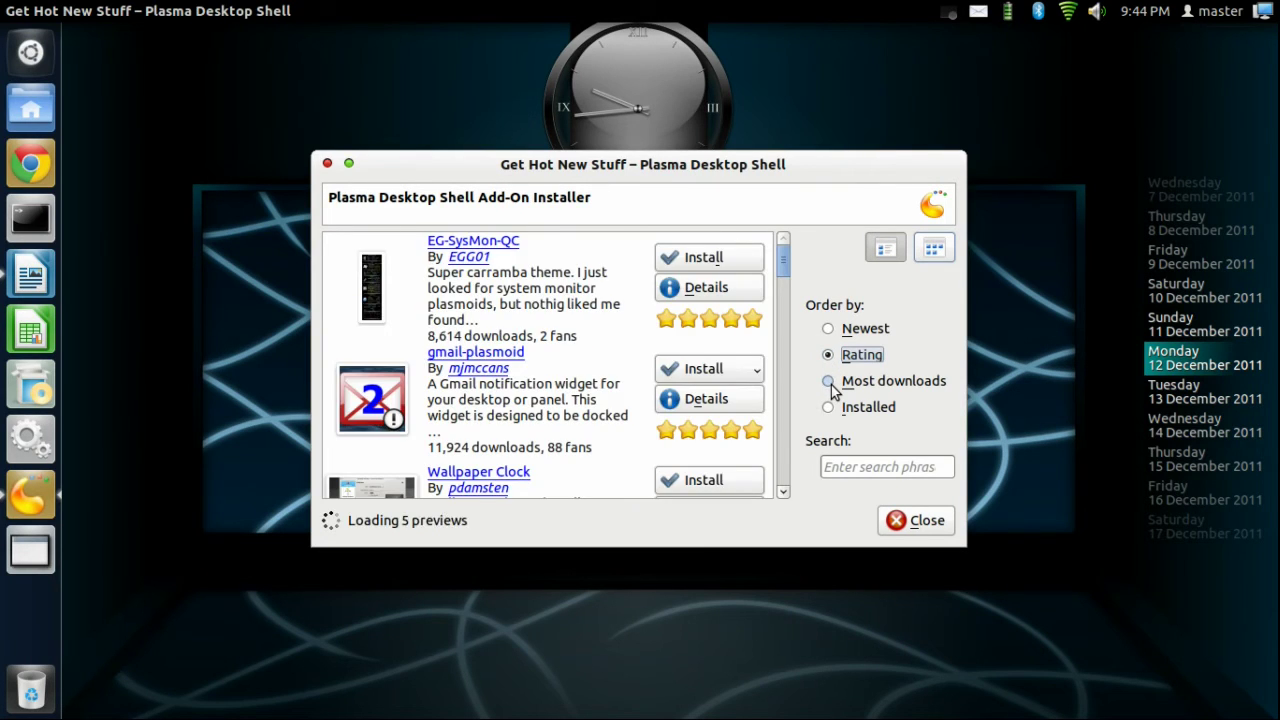
pyautogui.click(831, 385)
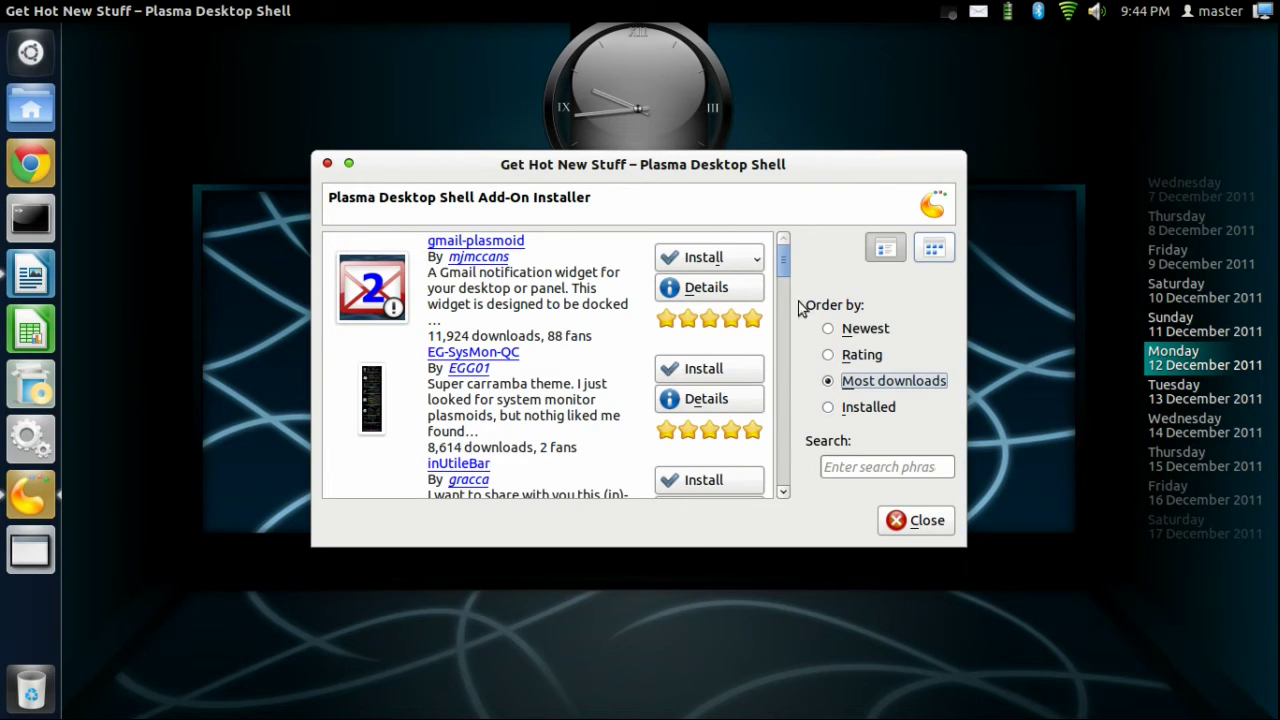
pyautogui.click(905, 520)
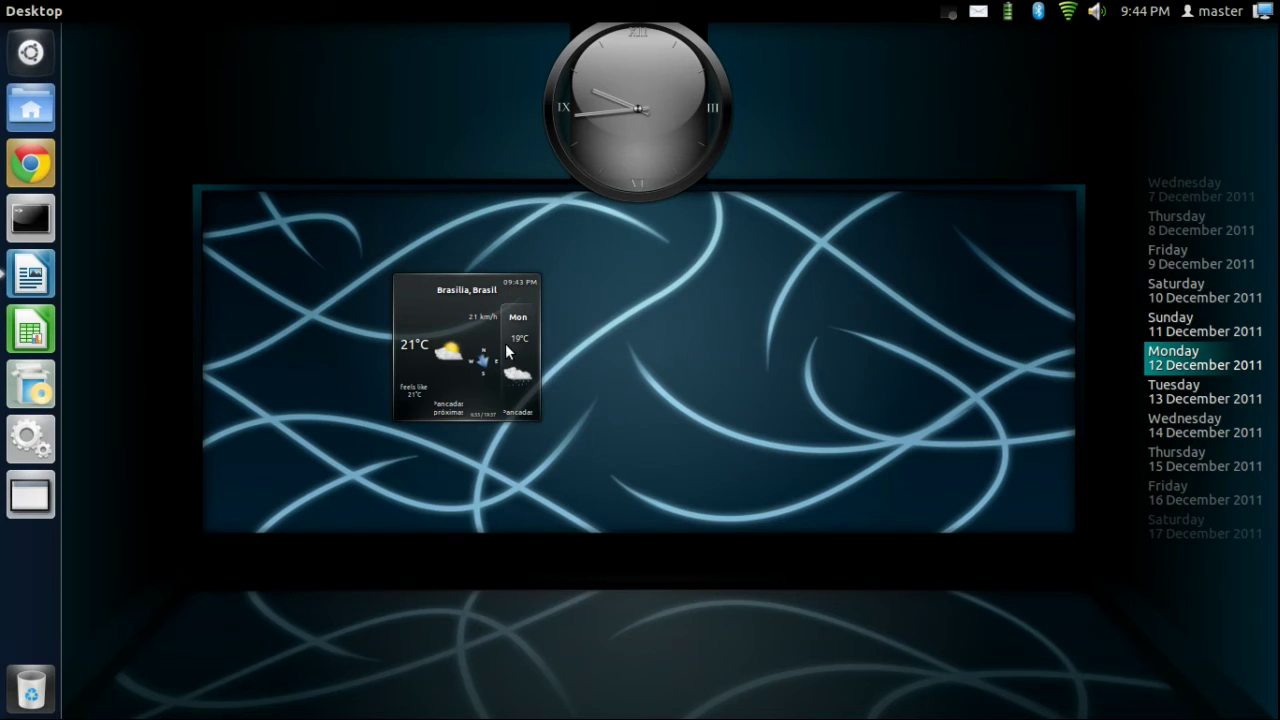
# Enlarge the weather widget to fill most of the wallpaper's central frame and nudge the analog clock slightly upward
pyautogui.moveTo(535, 378)
pyautogui.moveTo(560, 378); pyautogui.dragTo(386, 469)
pyautogui.moveTo(391, 413); pyautogui.dragTo(1034, 242)
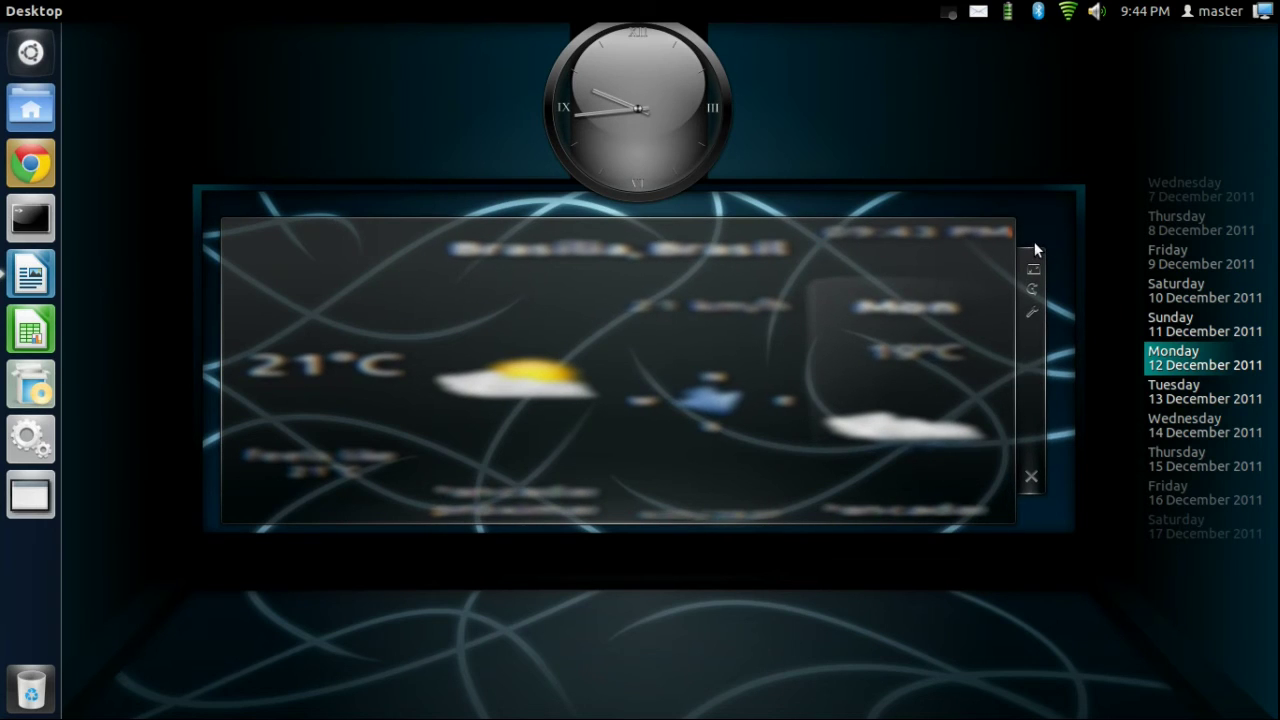
pyautogui.moveTo(718, 126)
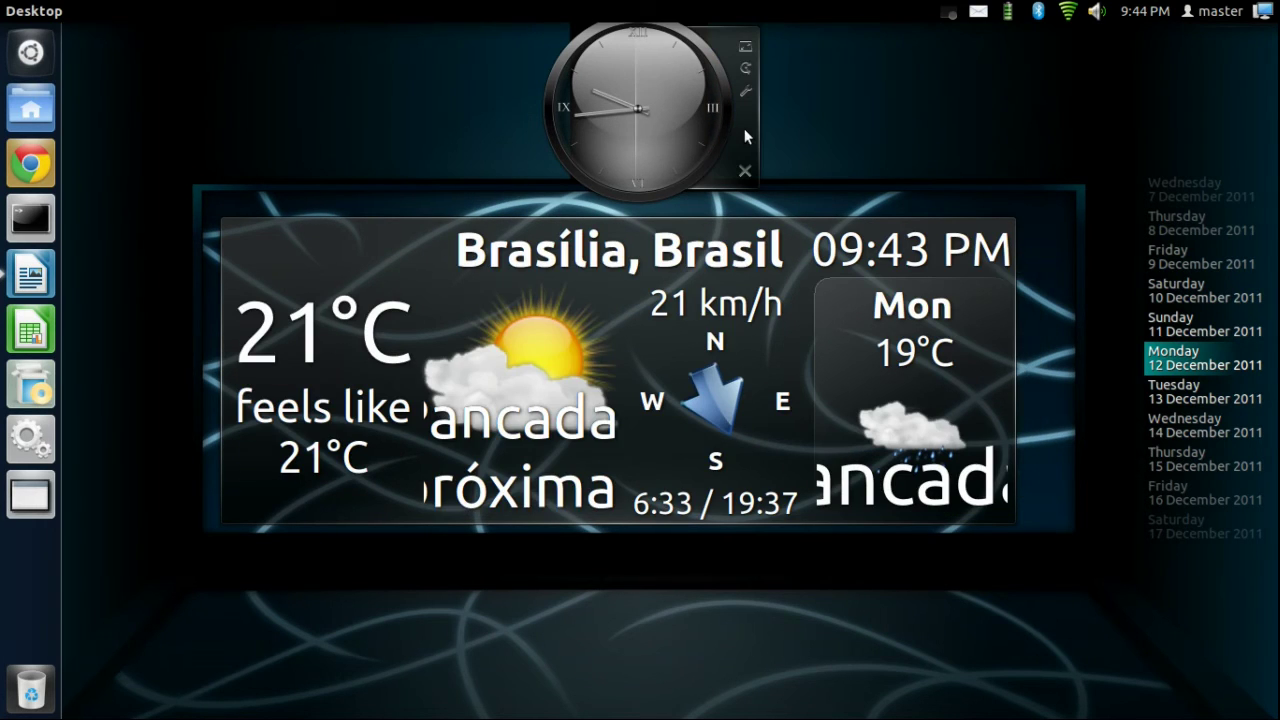
pyautogui.moveTo(744, 128); pyautogui.dragTo(742, 110)
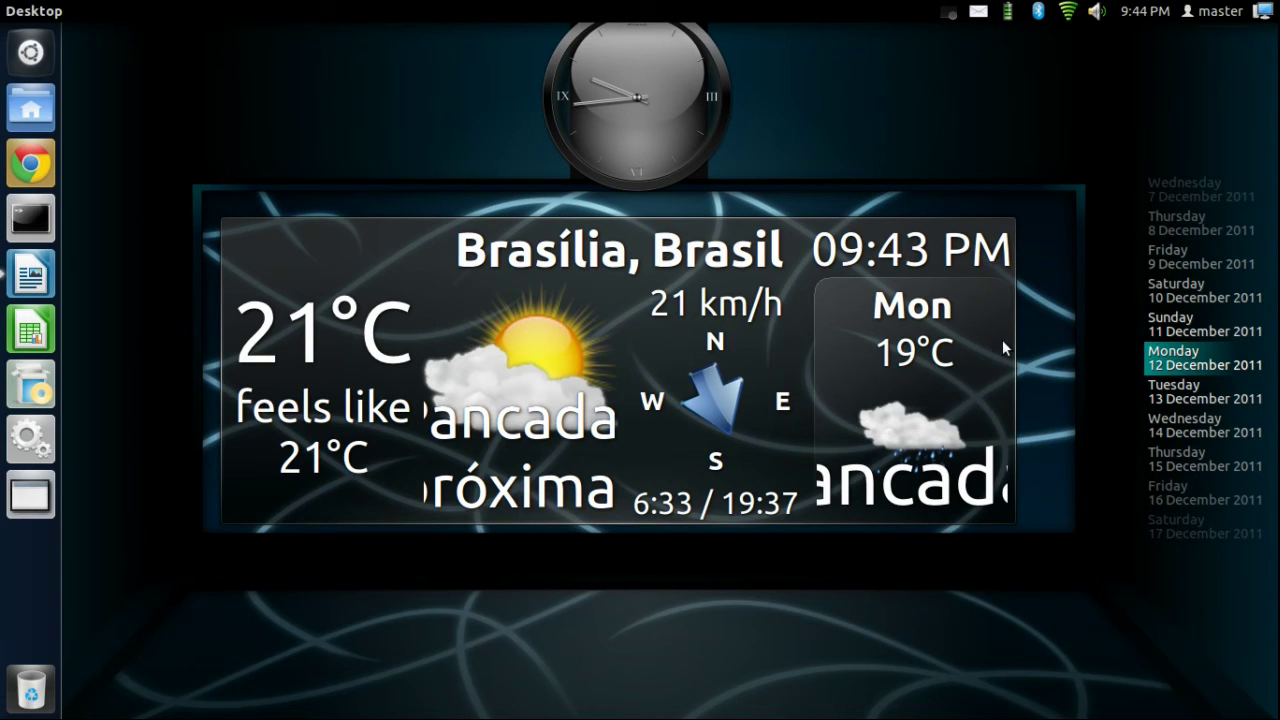
pyautogui.moveTo(1027, 316)
pyautogui.moveTo(1032, 275); pyautogui.dragTo(1071, 264)
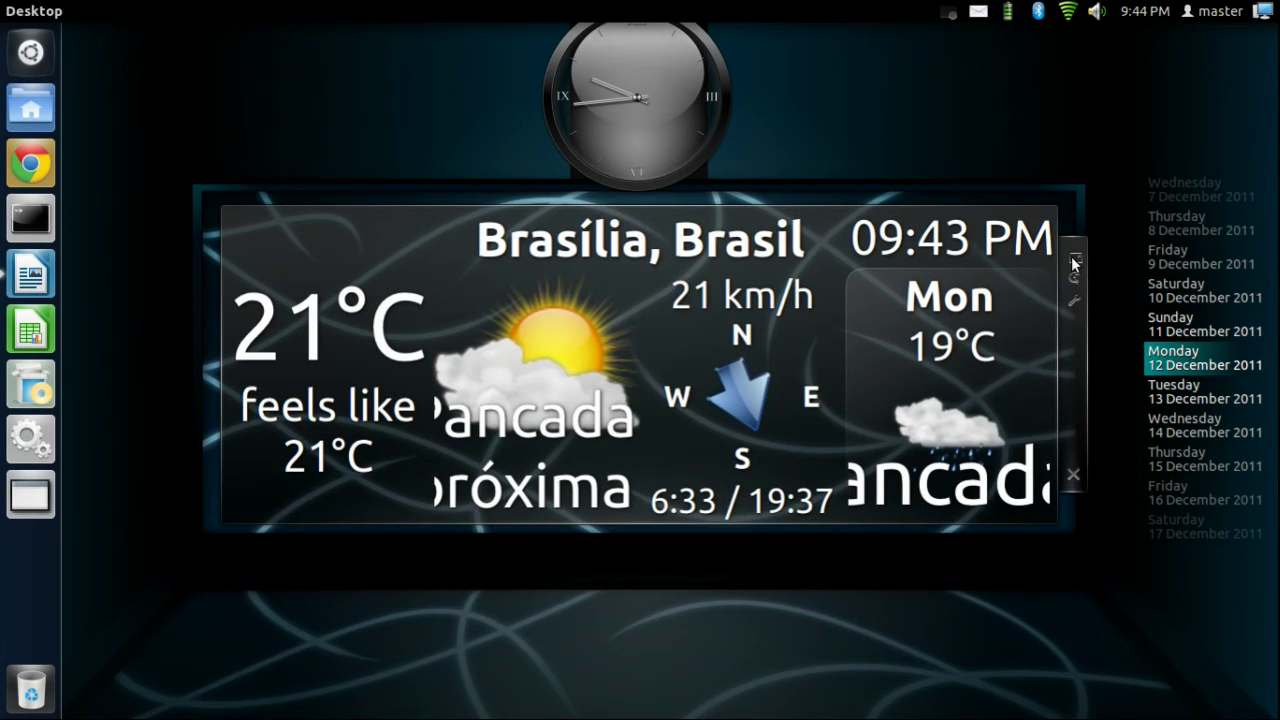
# Open the weather widget's settings and import cwpsettings.cwp from Dropbox/Public, overwriting the current configuration
pyautogui.click(1071, 300)
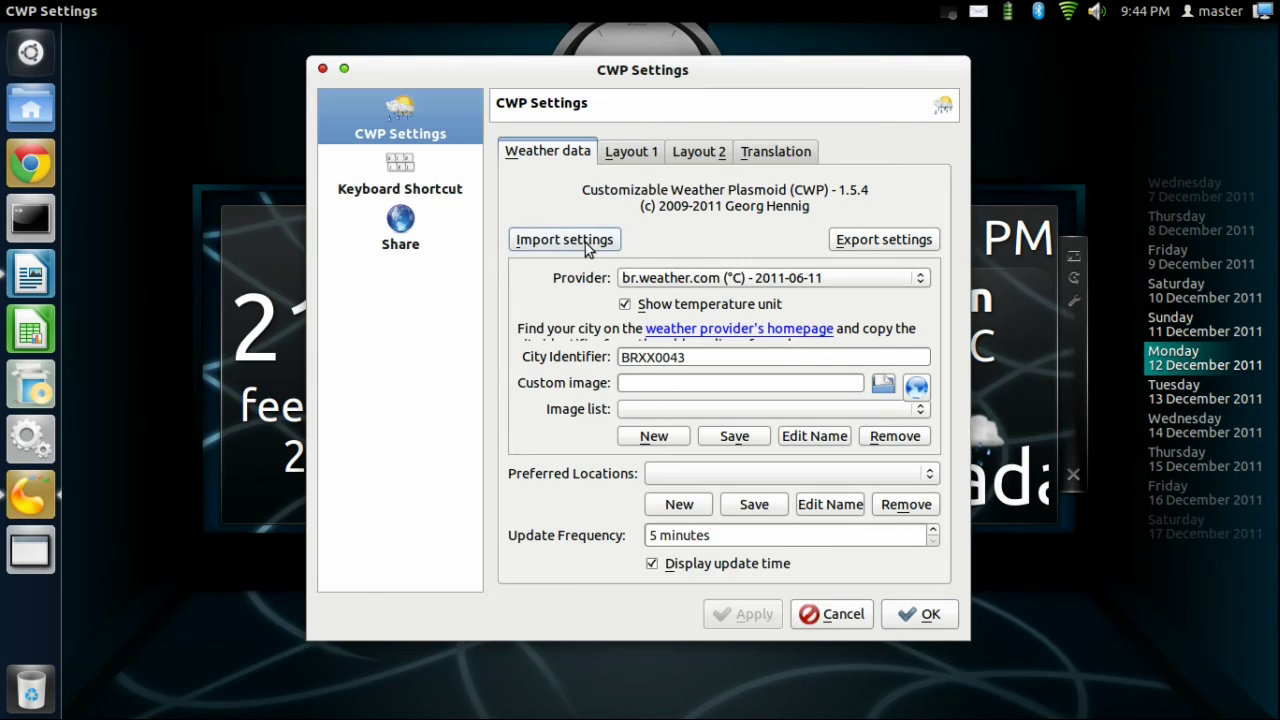
pyautogui.click(585, 242)
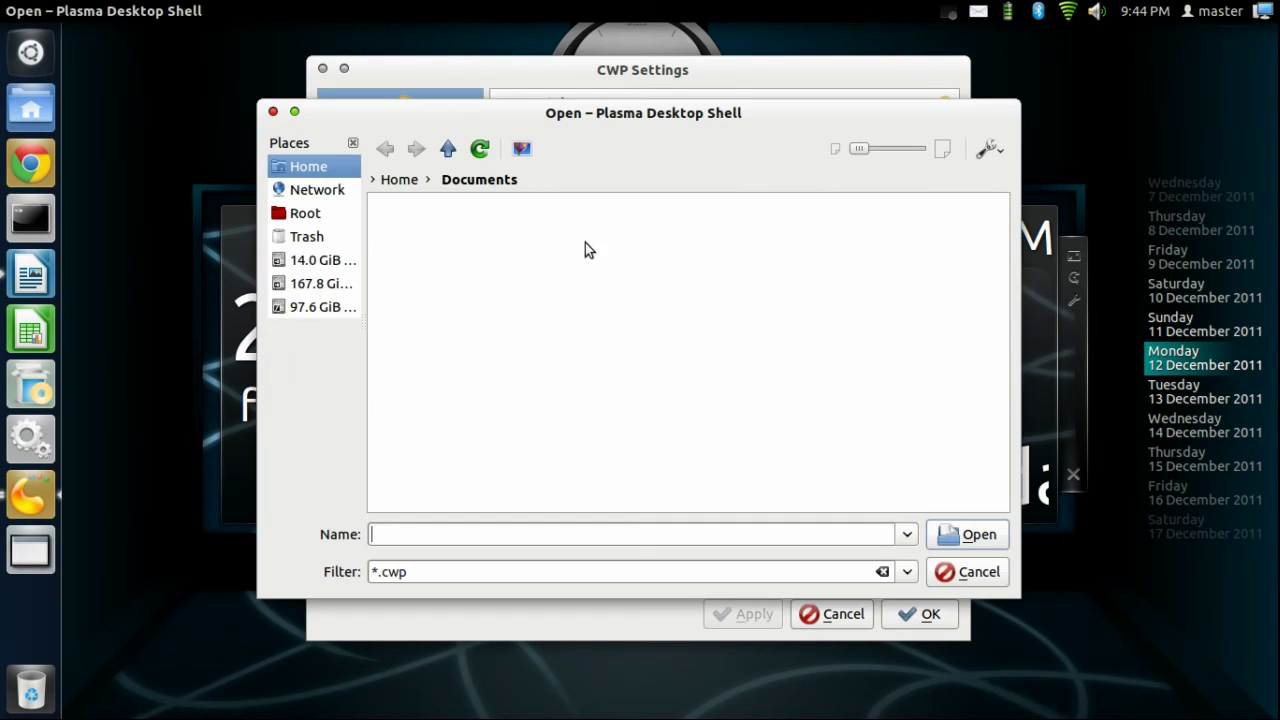
pyautogui.click(400, 180)
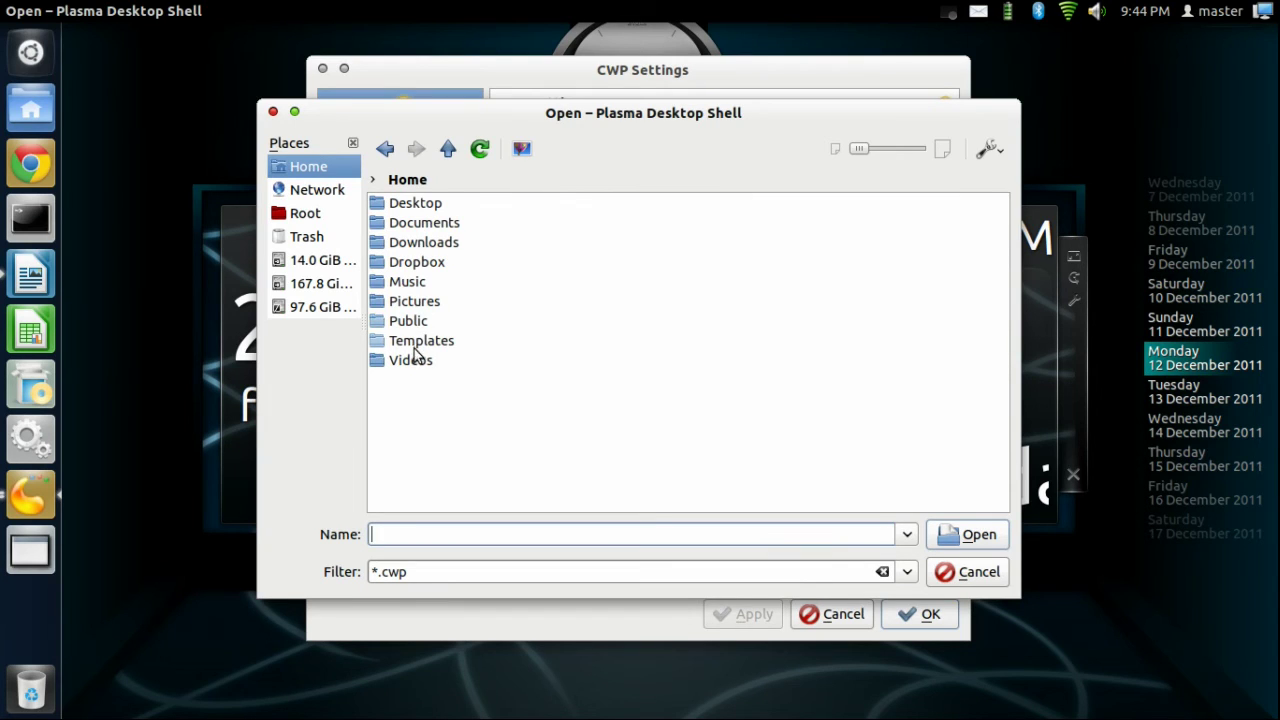
pyautogui.click(425, 262)
pyautogui.click(420, 224)
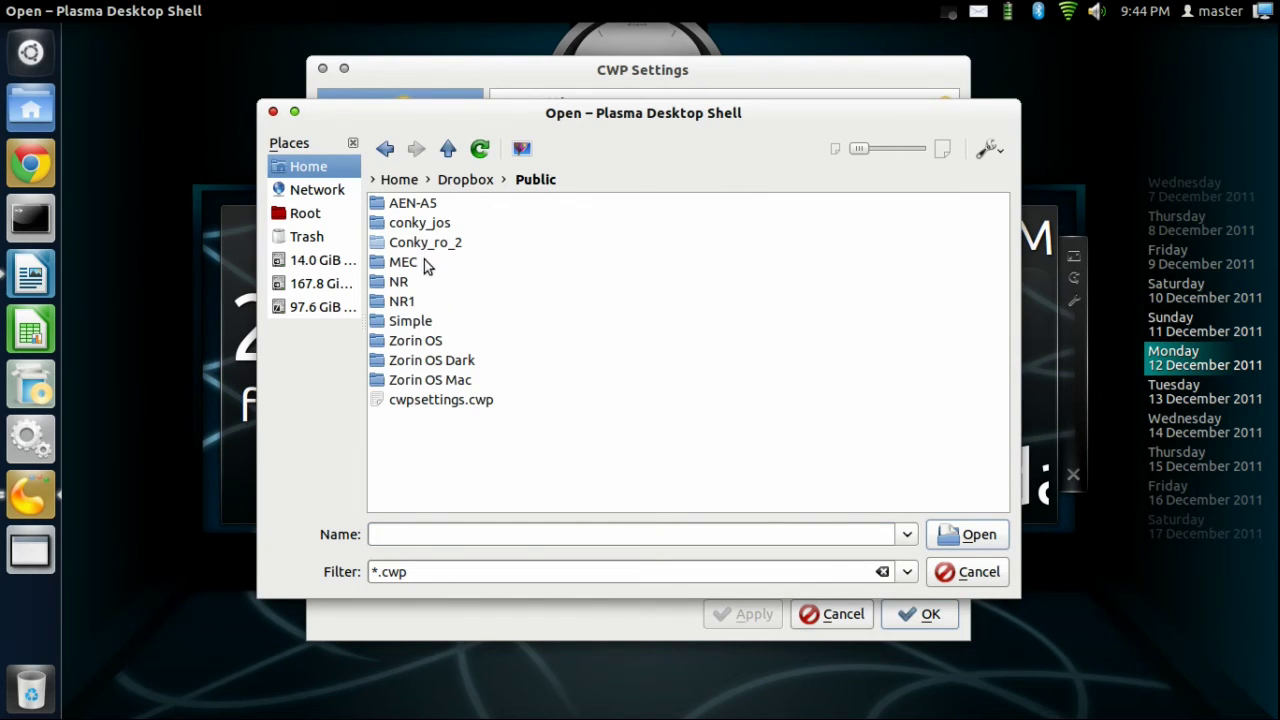
pyautogui.doubleClick(426, 404)
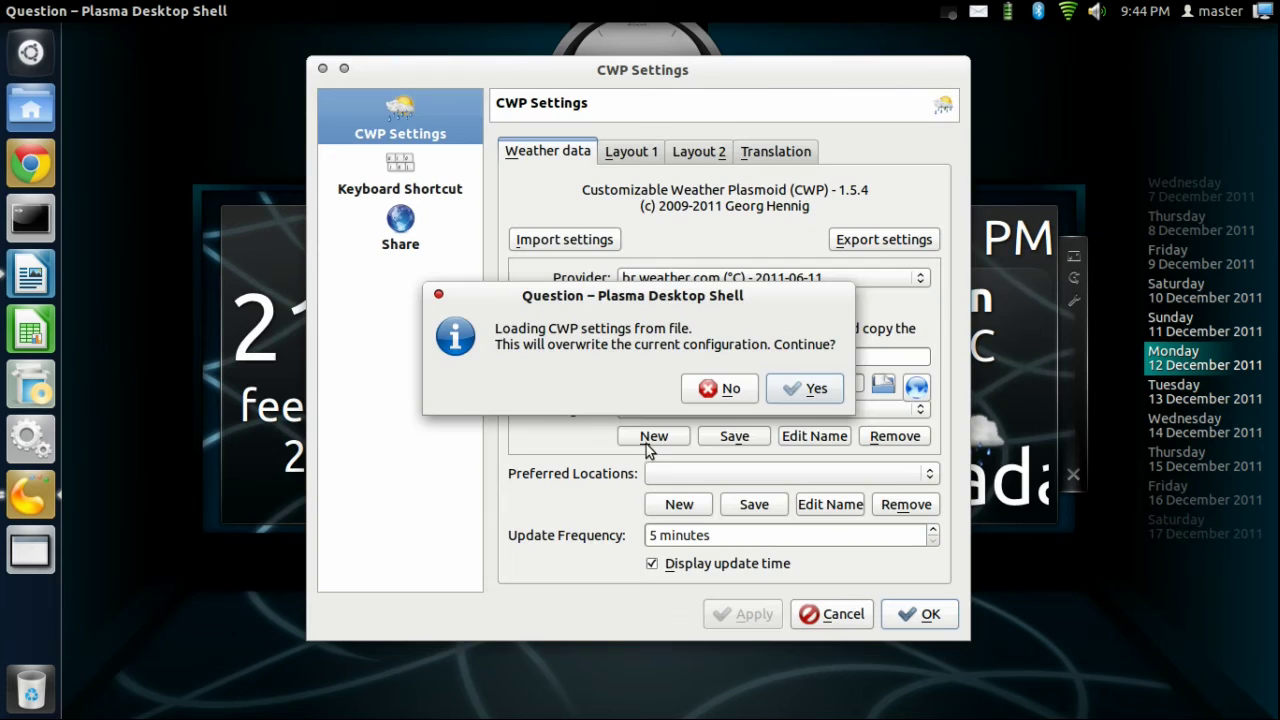
pyautogui.click(802, 393)
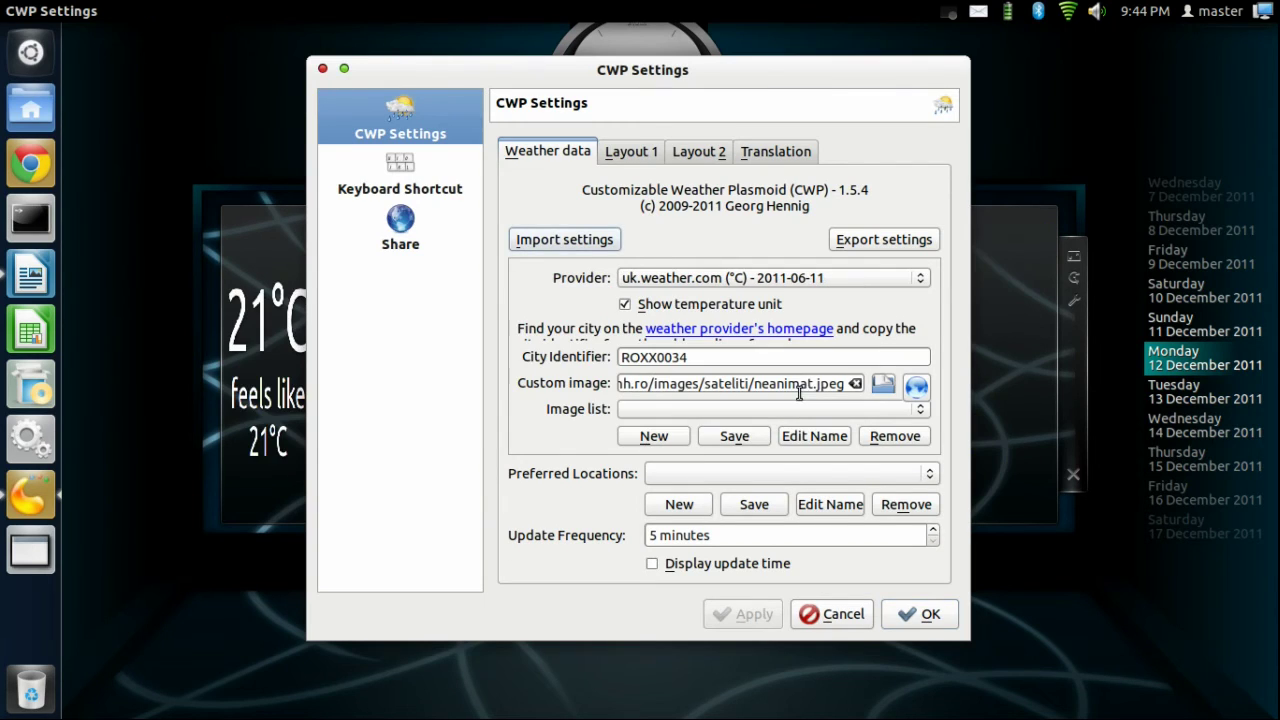
# Accept and reload the imported weather widget settings, and preview the widget's satellite image at full size
pyautogui.click(924, 620)
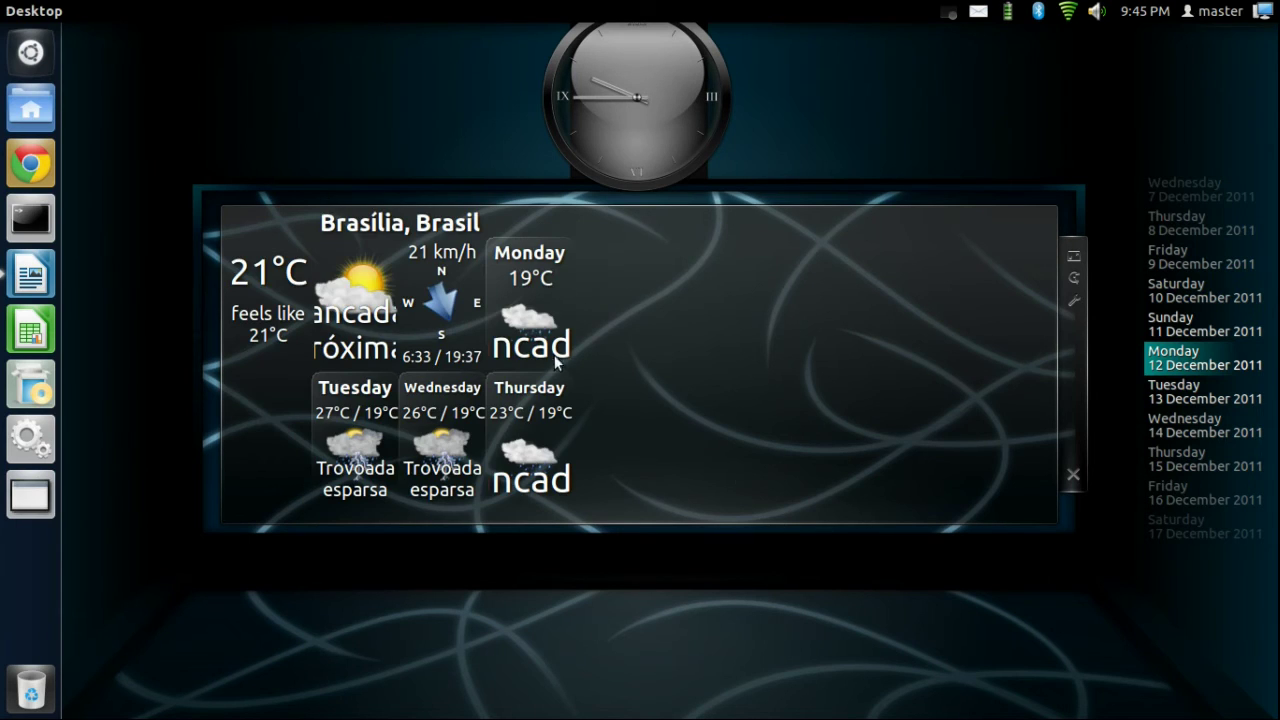
pyautogui.click(1069, 258)
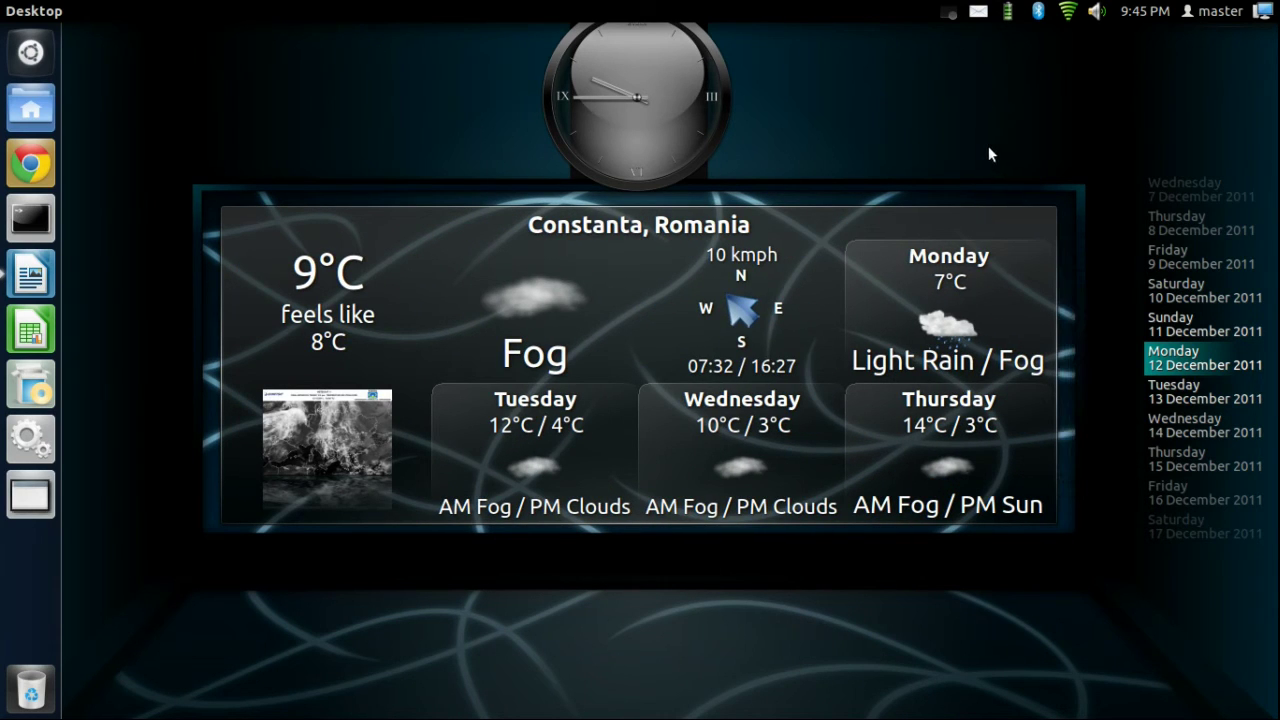
pyautogui.click(376, 418)
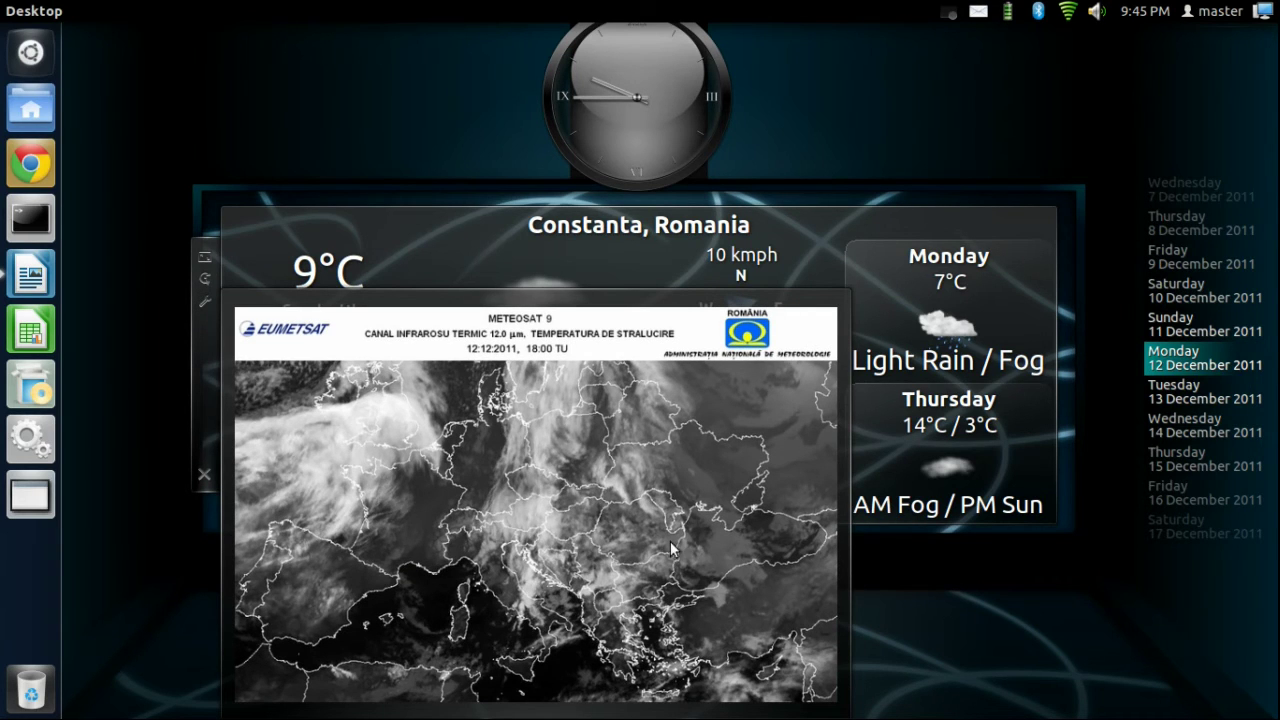
pyautogui.click(425, 578)
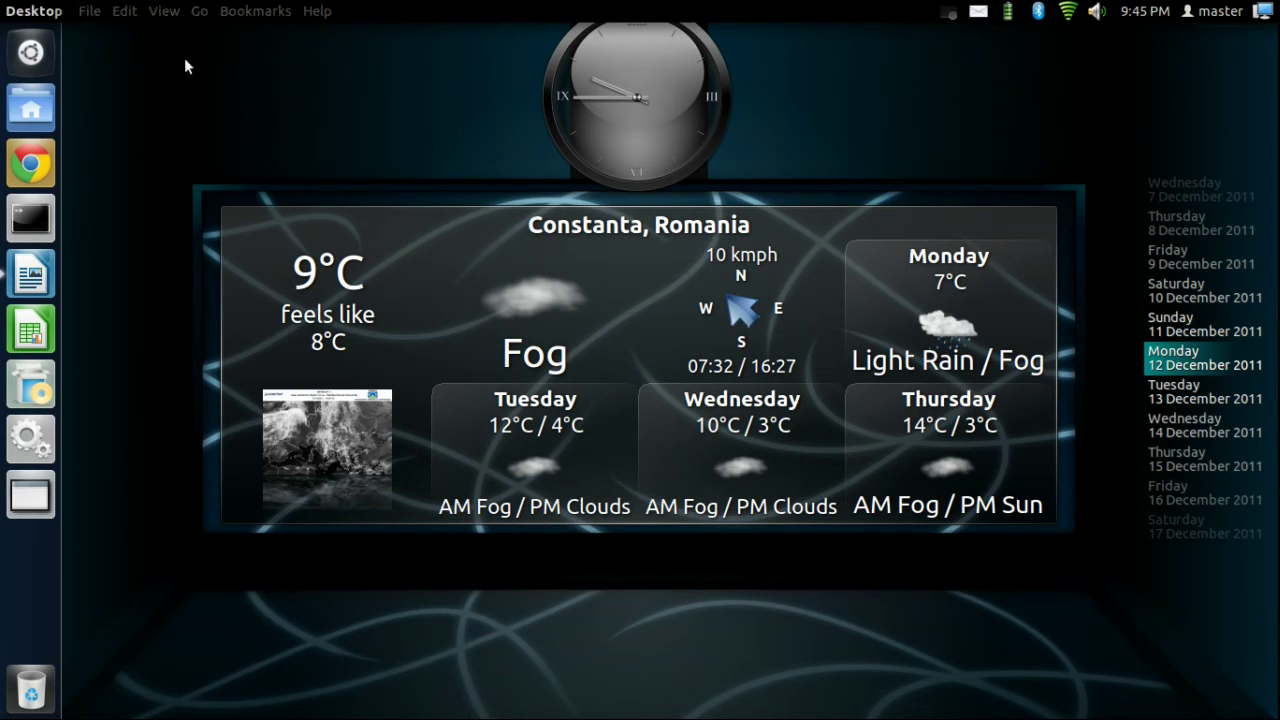
# Open the Ubuntu Unity Plugin settings in CompizConfig Settings Manager
pyautogui.click(36, 58)
pyautogui.write('com')
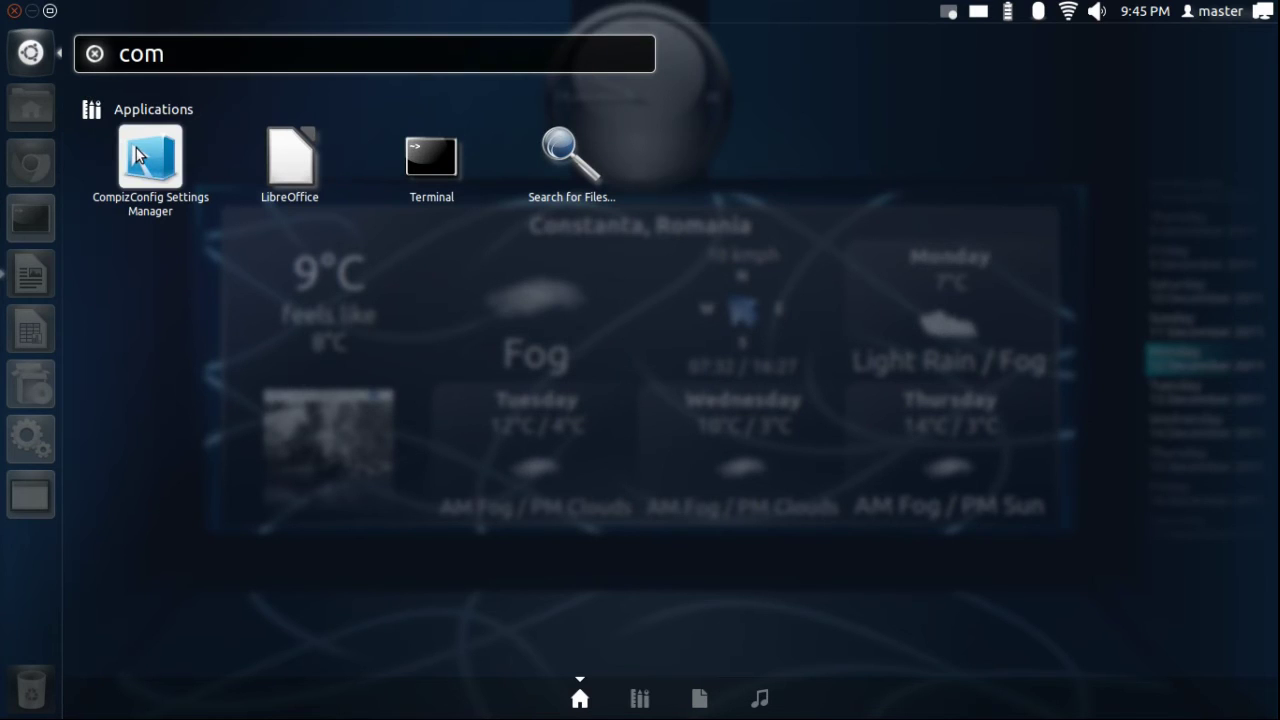
pyautogui.click(136, 148)
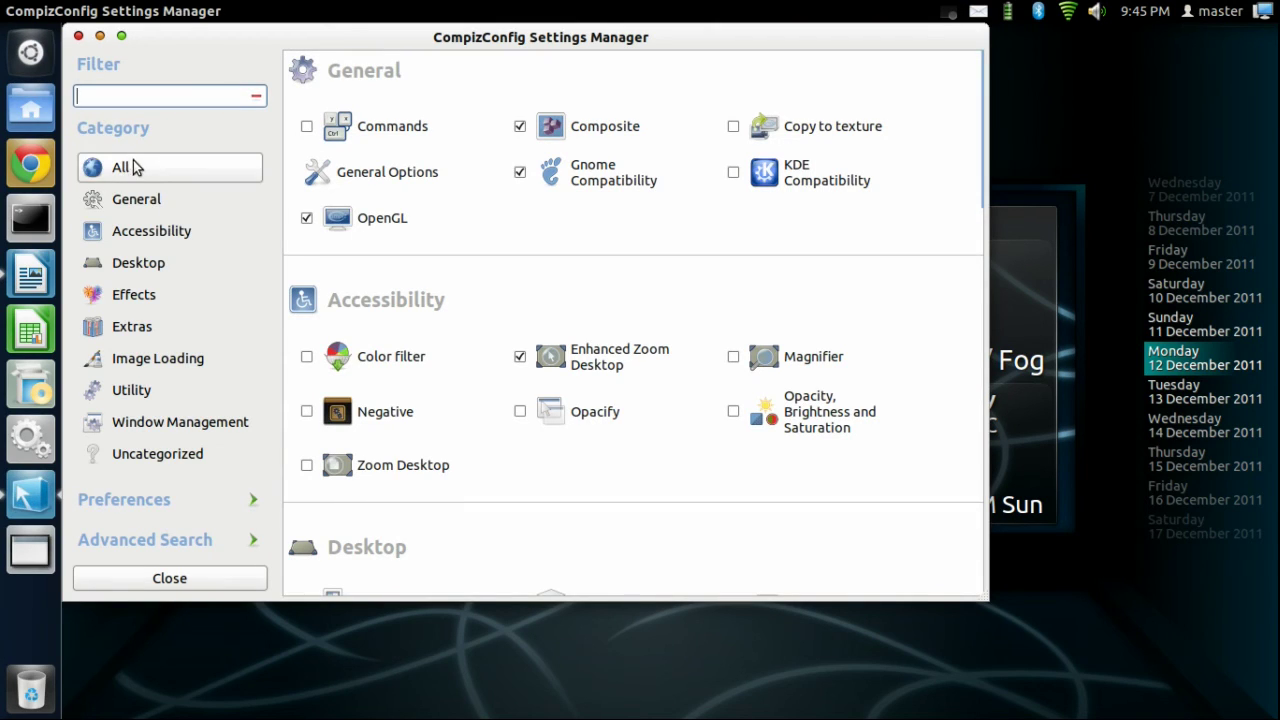
pyautogui.scroll(-3, 709, 430)
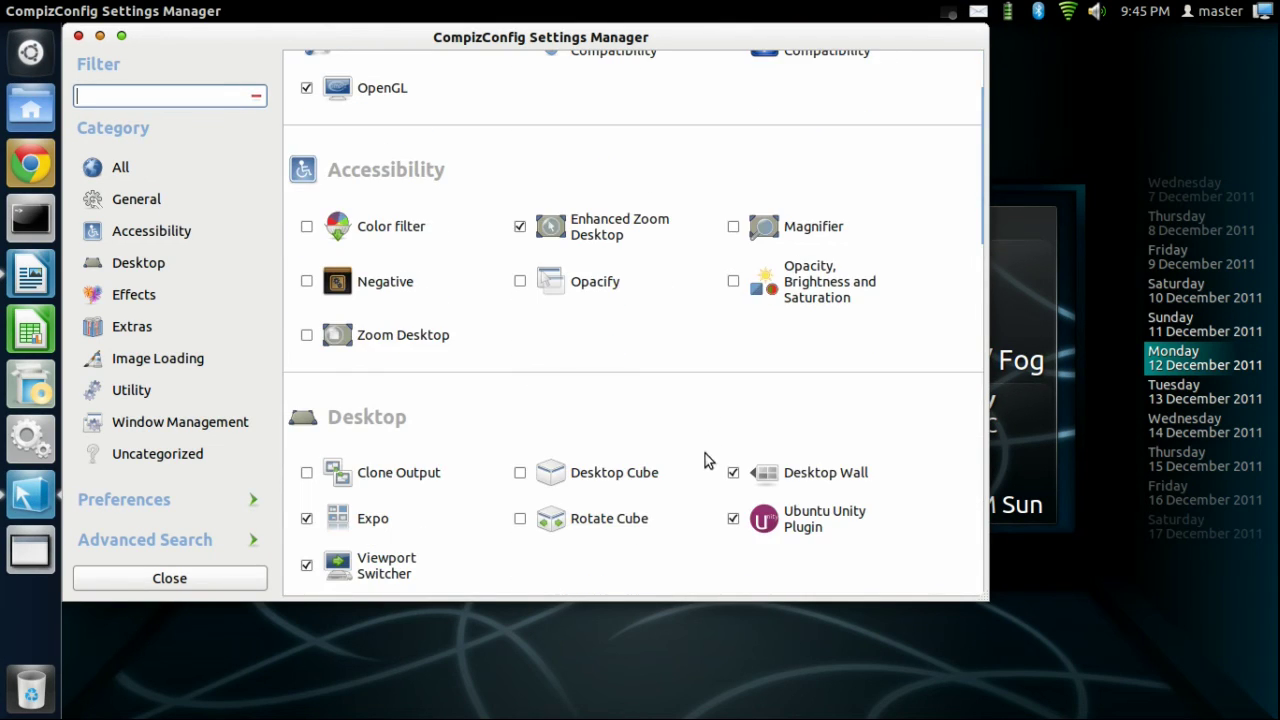
pyautogui.click(826, 521)
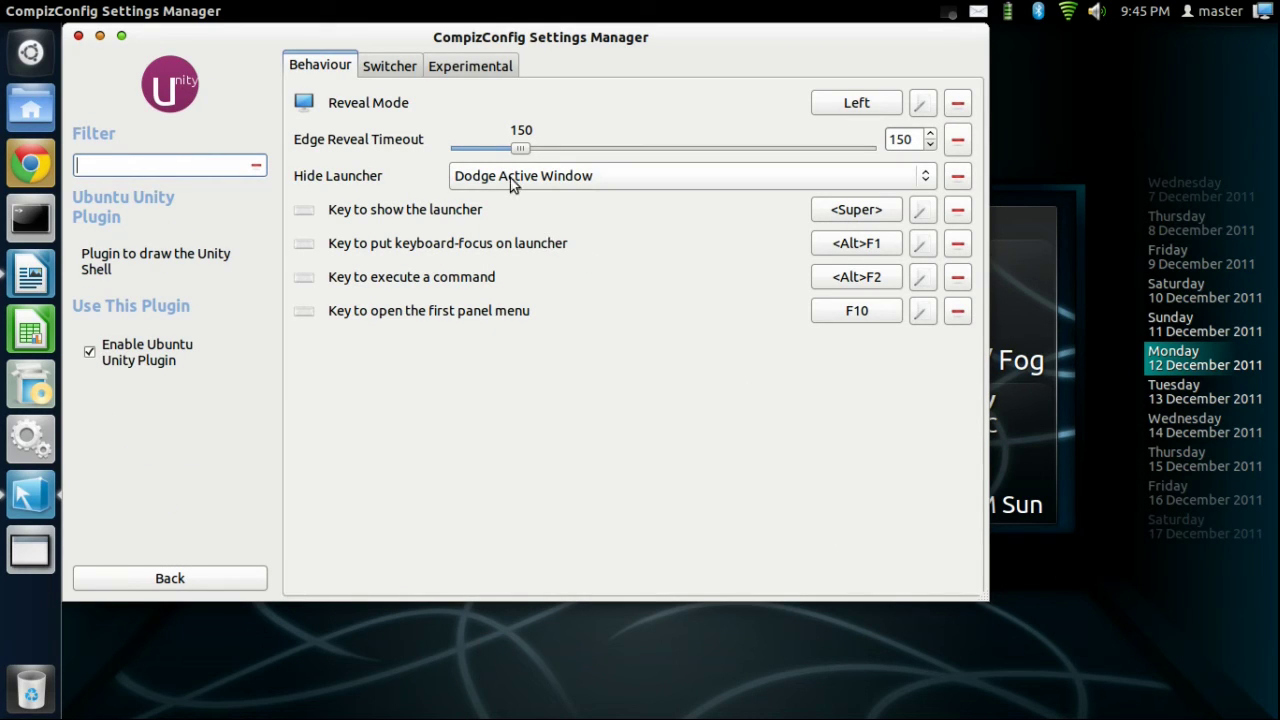
# Set Hide Launcher to Never and maximize the settings window
pyautogui.click(586, 184)
pyautogui.click(577, 98)
pyautogui.moveTo(527, 46); pyautogui.dragTo(519, 145)
pyautogui.doubleClick(519, 145)
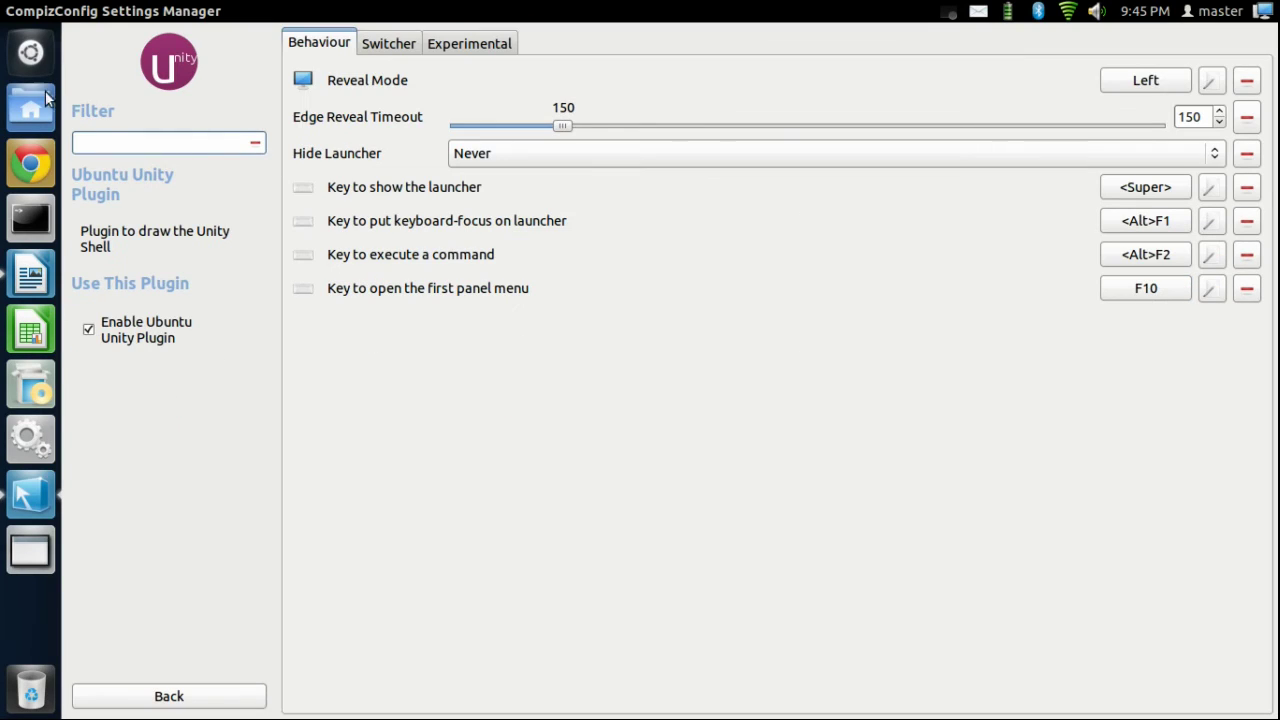
# In the experimental Unity options, set Backlight Mode to Backlight Always Off and Panel Opacity to 0.0000
pyautogui.click(438, 46)
pyautogui.click(569, 82)
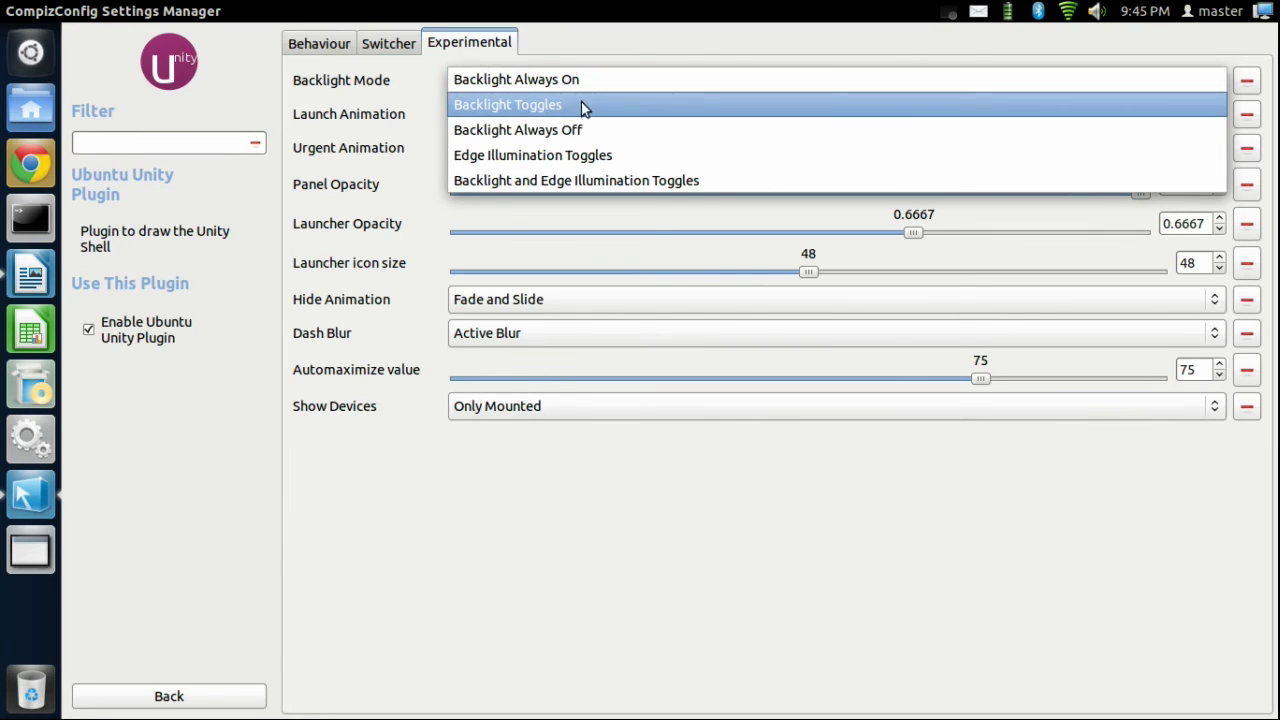
pyautogui.click(584, 128)
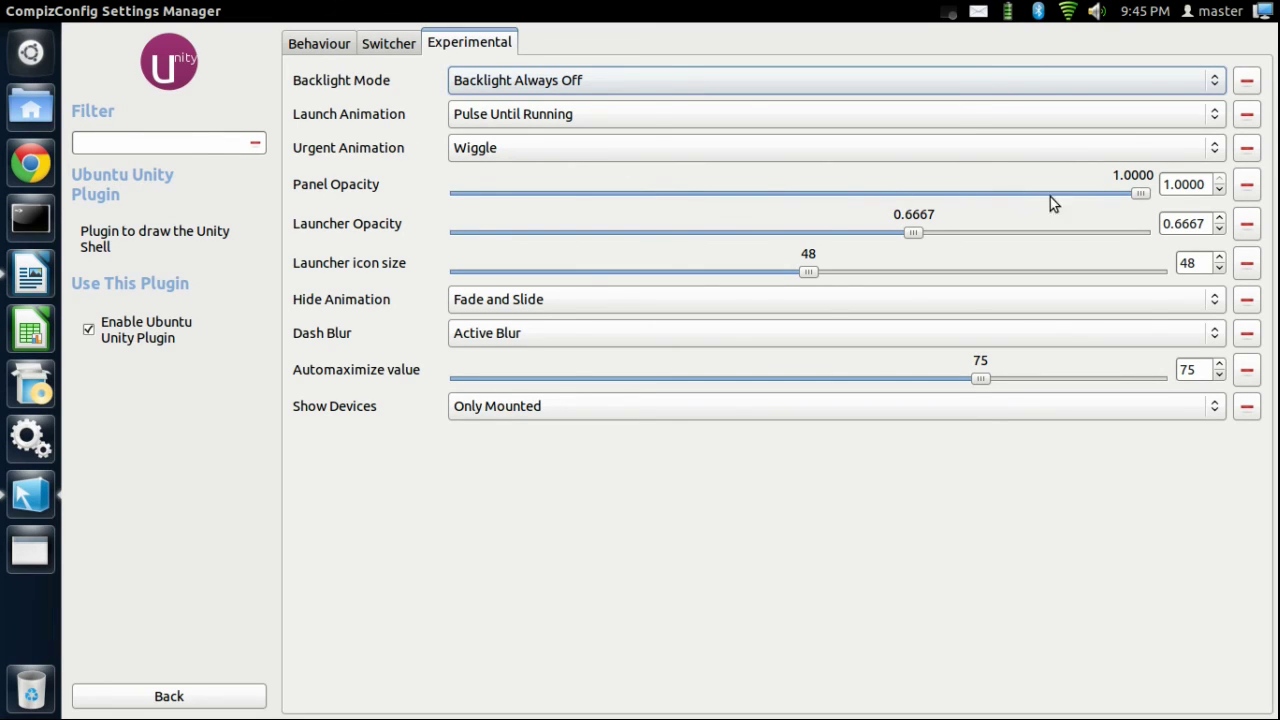
pyautogui.moveTo(1136, 197); pyautogui.dragTo(400, 199)
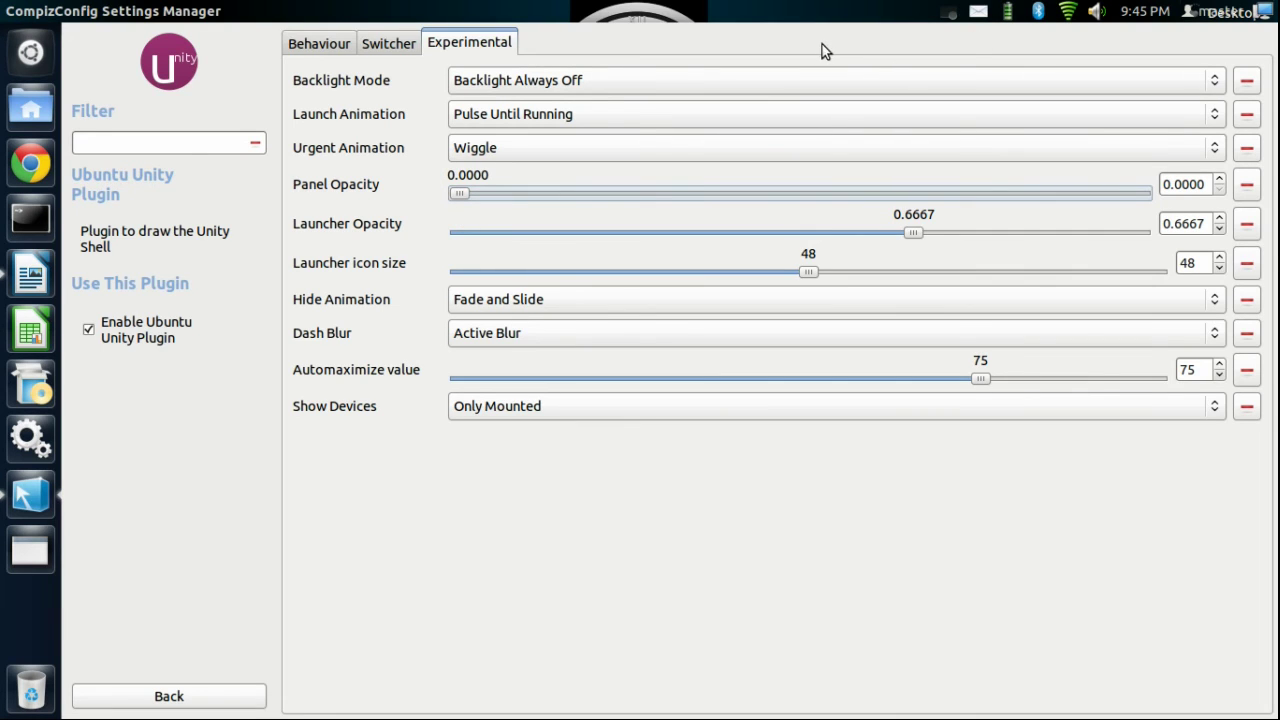
# Minimize the Unity plugin settings and lock the desktop widgets
pyautogui.click(37, 14)
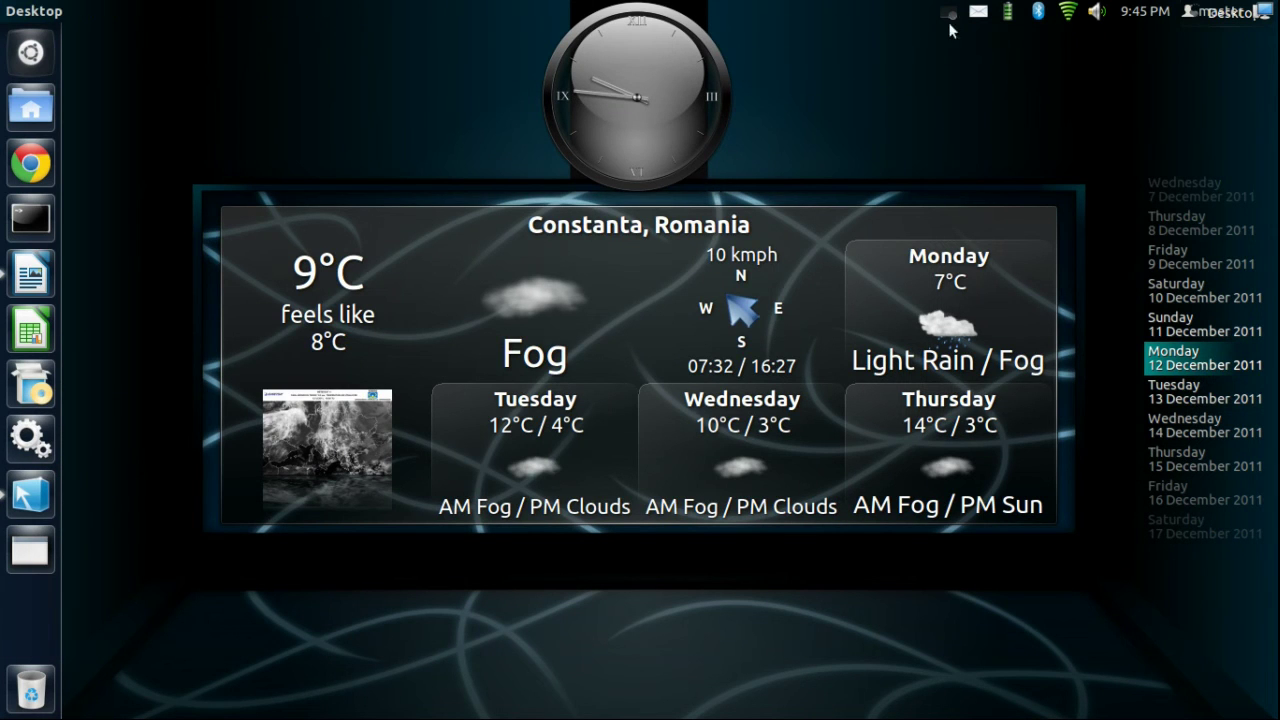
pyautogui.rightClick(836, 102)
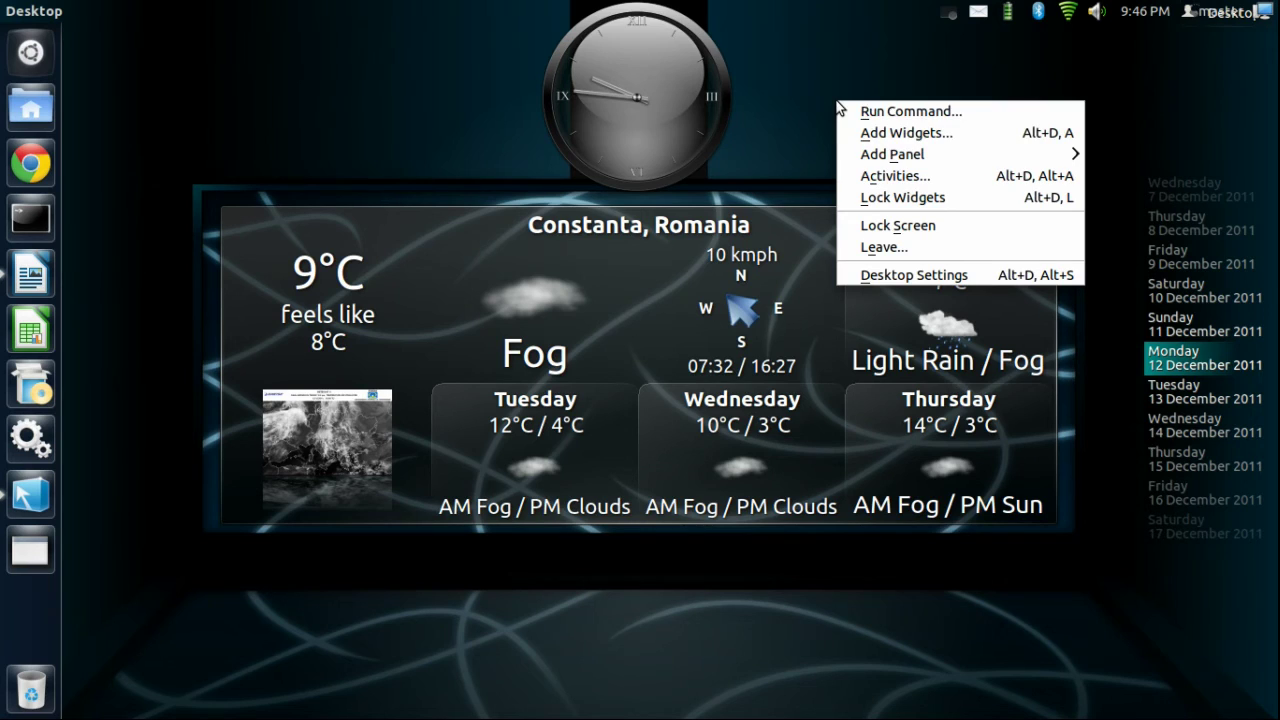
pyautogui.click(885, 200)
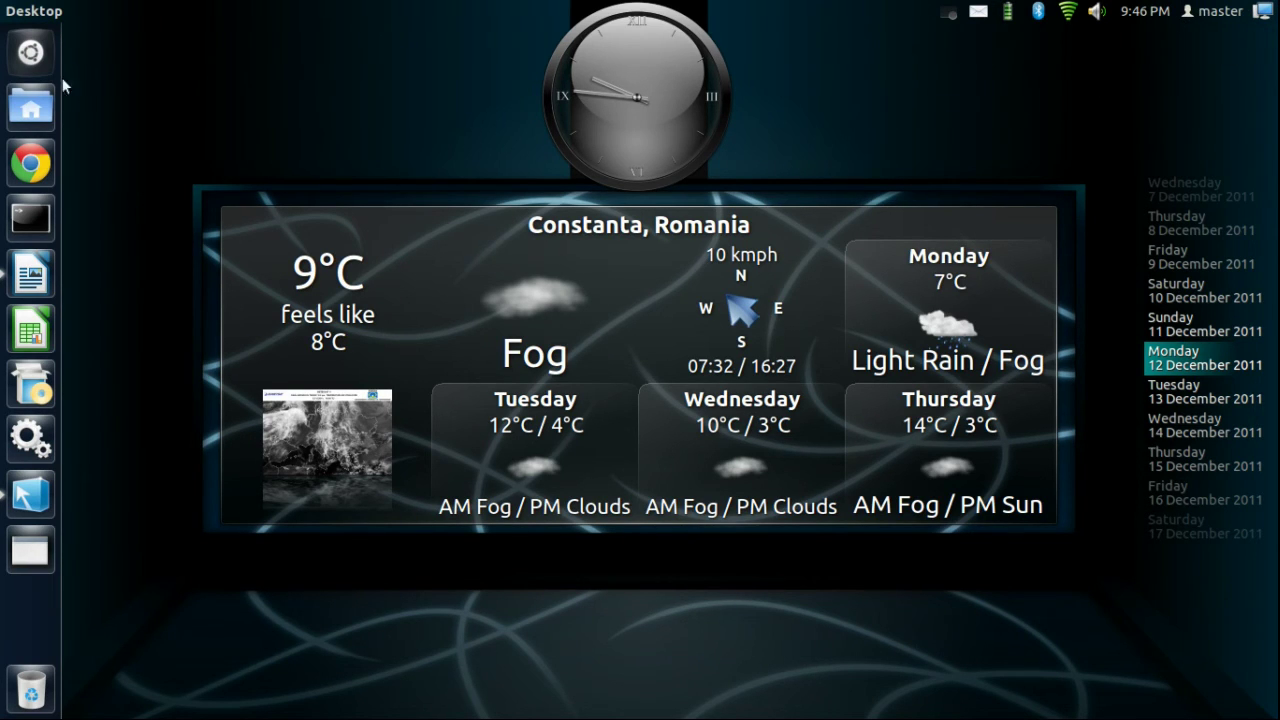
# Try a Launcher Opacity of 0.1223 and check the launcher's look against the desktop
pyautogui.click(42, 500)
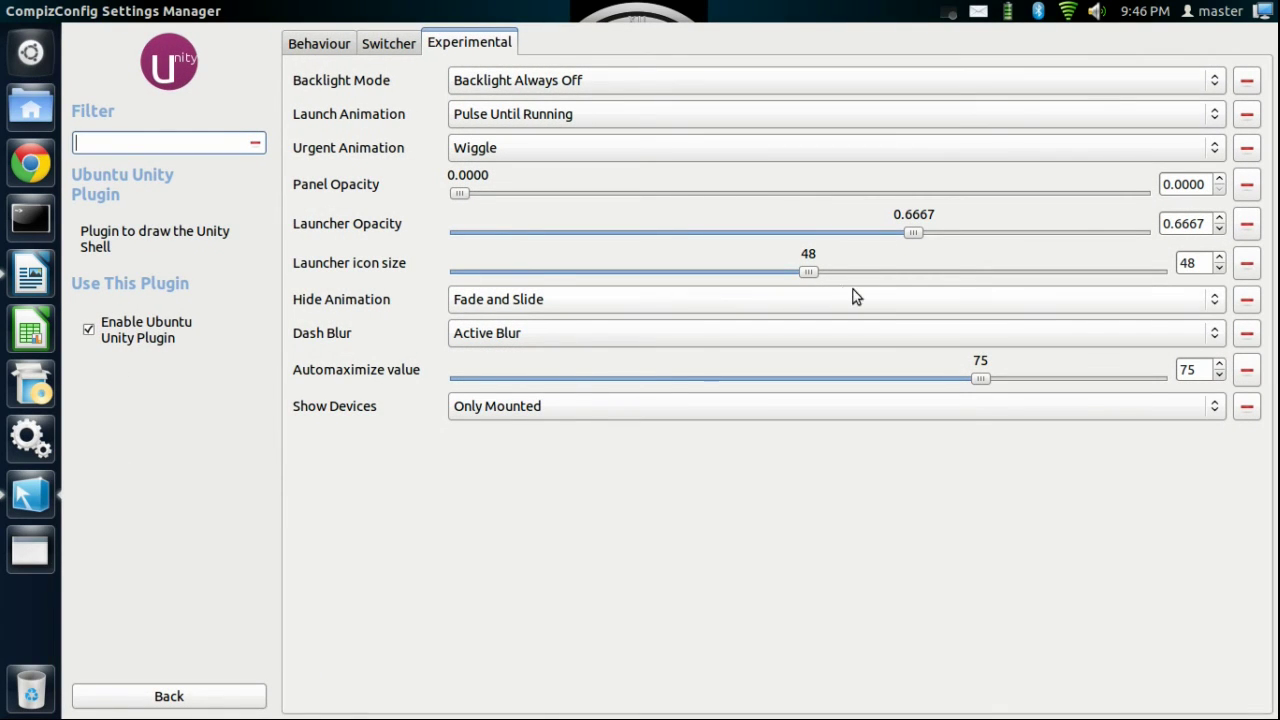
pyautogui.moveTo(915, 233); pyautogui.dragTo(534, 263)
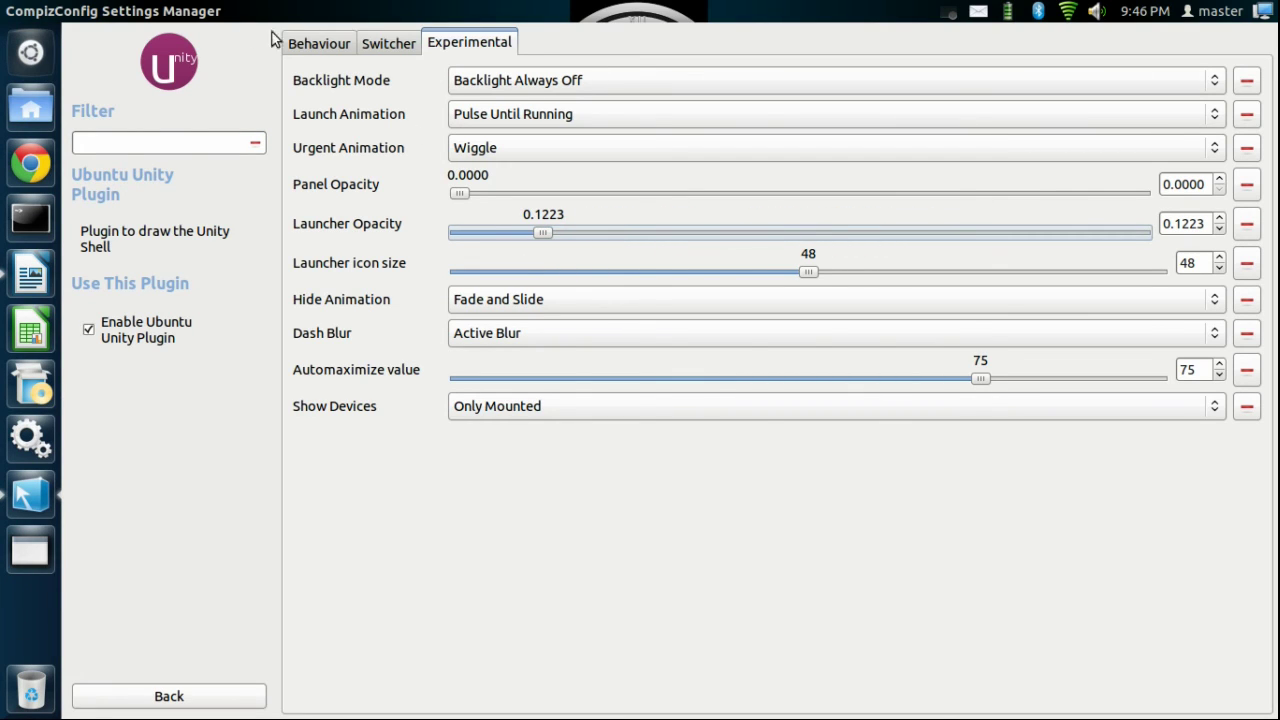
pyautogui.click(33, 12)
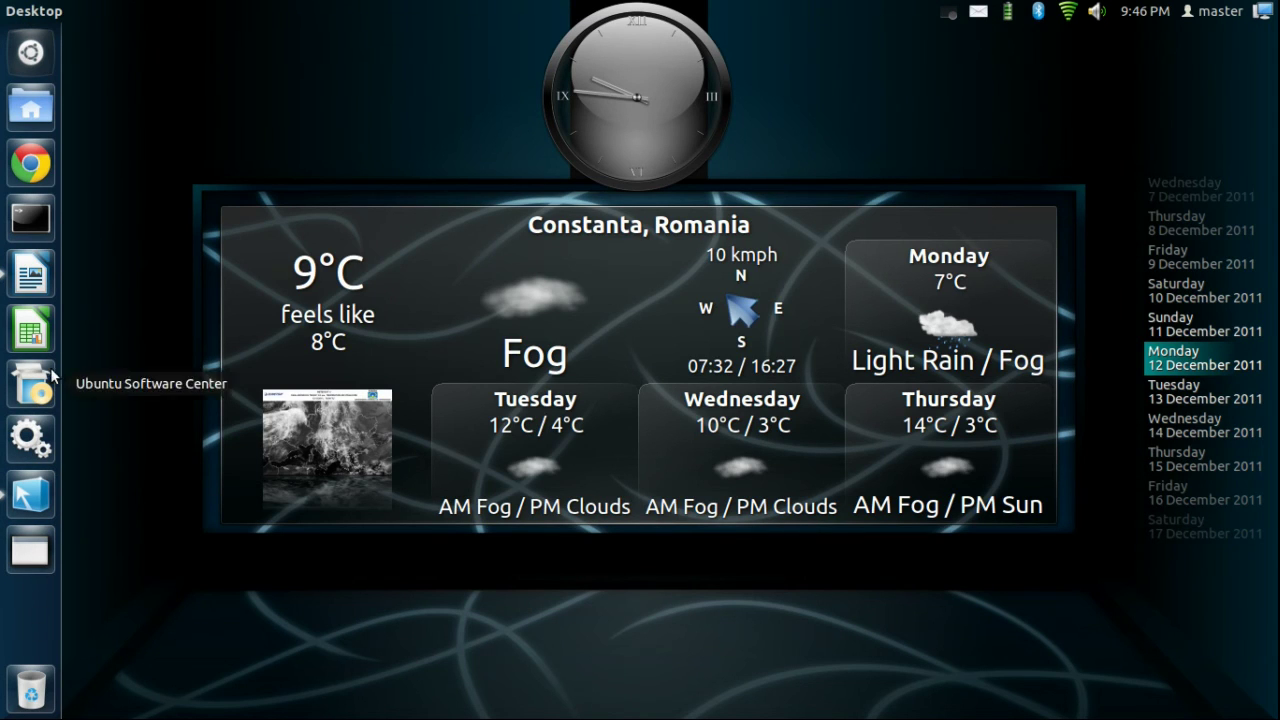
pyautogui.moveTo(38, 10)
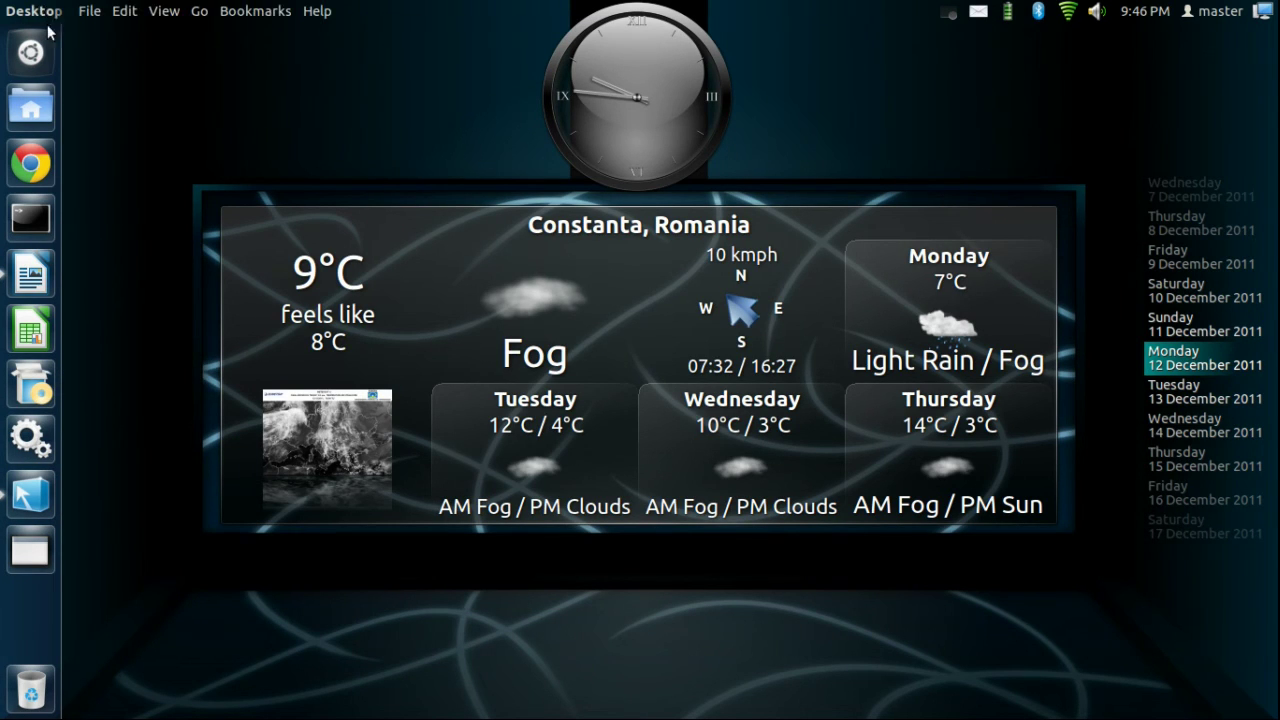
# Set Launcher Opacity to 0.5247 and Launcher icon size to 40 in the Unity plugin settings, and close the window
pyautogui.click(50, 485)
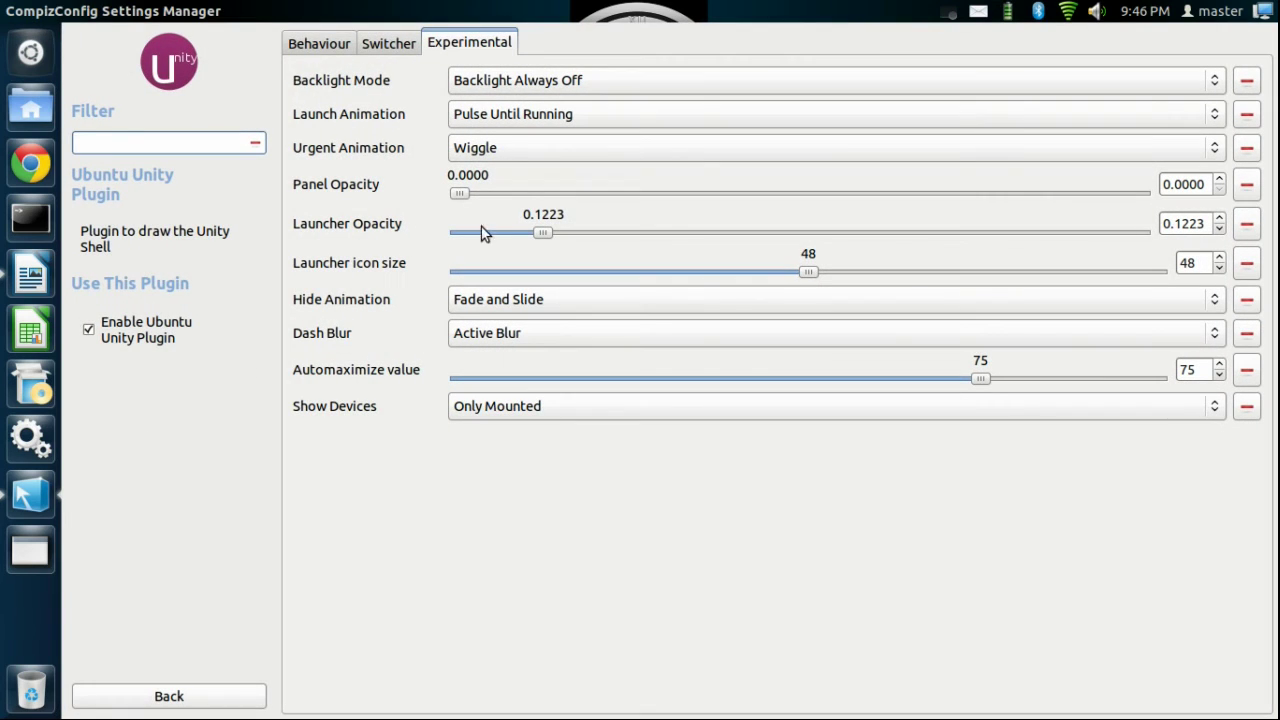
pyautogui.moveTo(541, 233); pyautogui.dragTo(741, 233)
pyautogui.moveTo(810, 254); pyautogui.dragTo(823, 251)
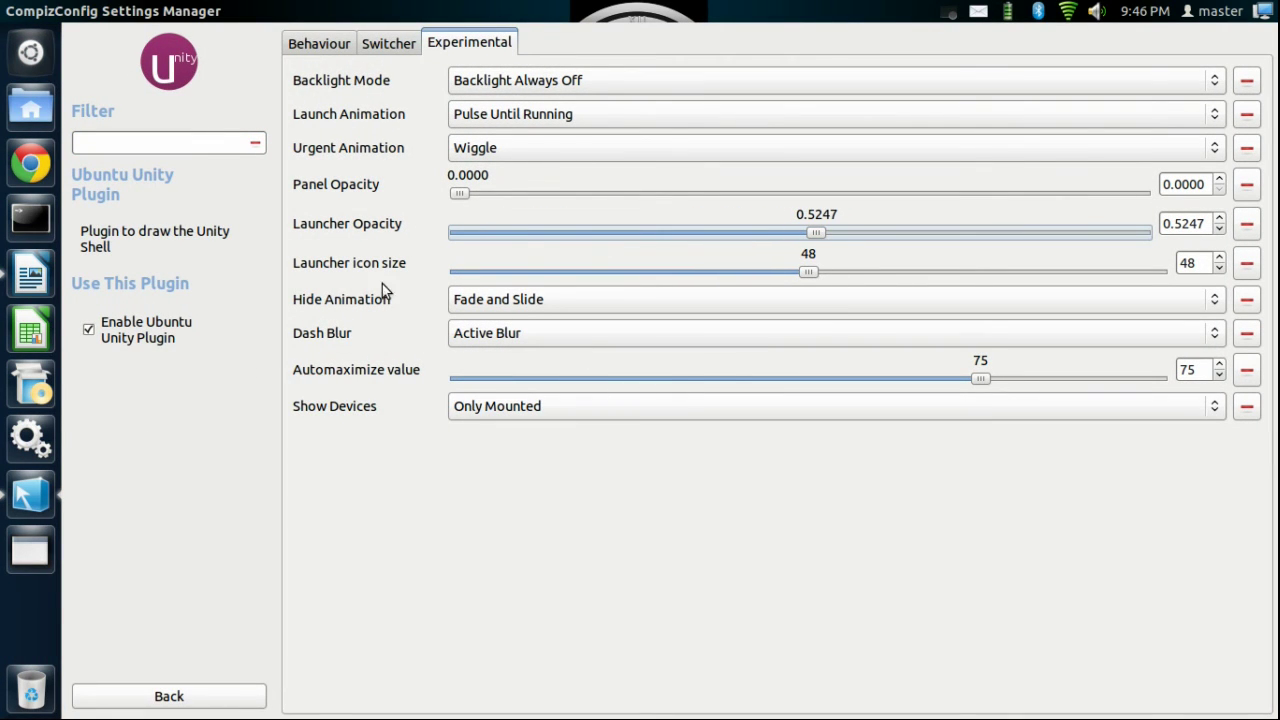
pyautogui.moveTo(808, 274); pyautogui.dragTo(650, 274)
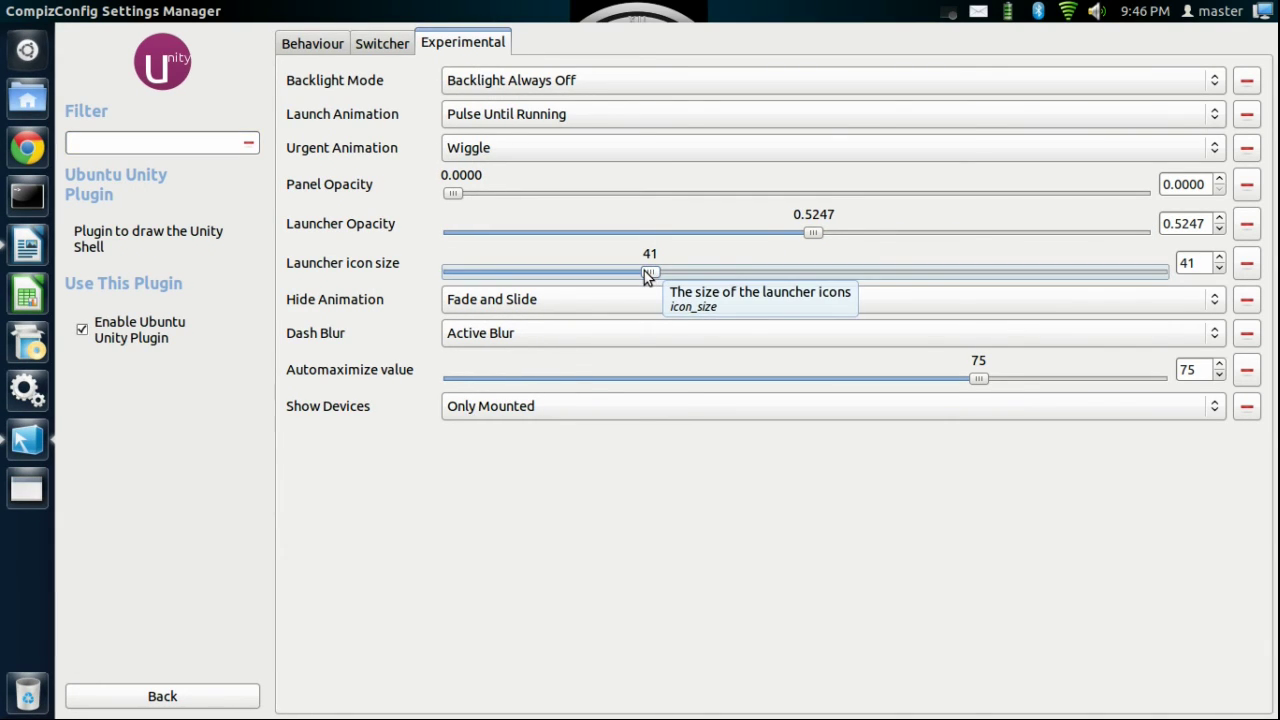
pyautogui.scroll(-1, 645, 276)
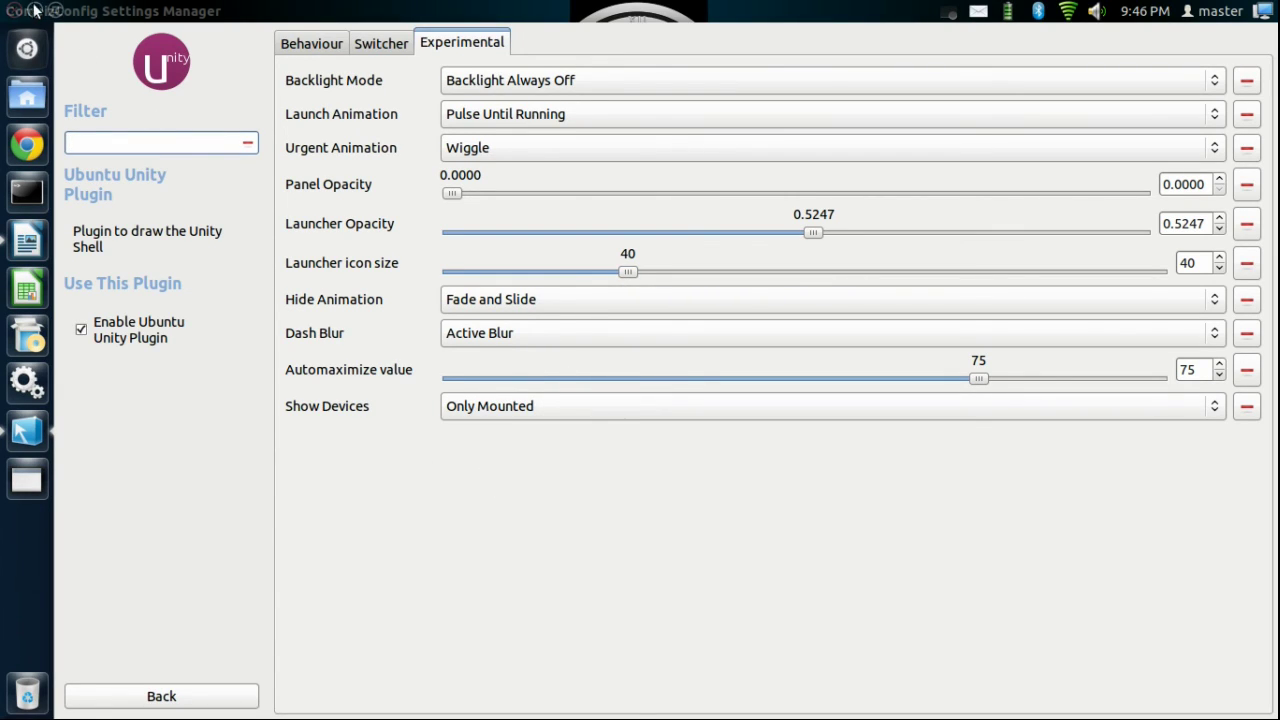
pyautogui.click(14, 12)
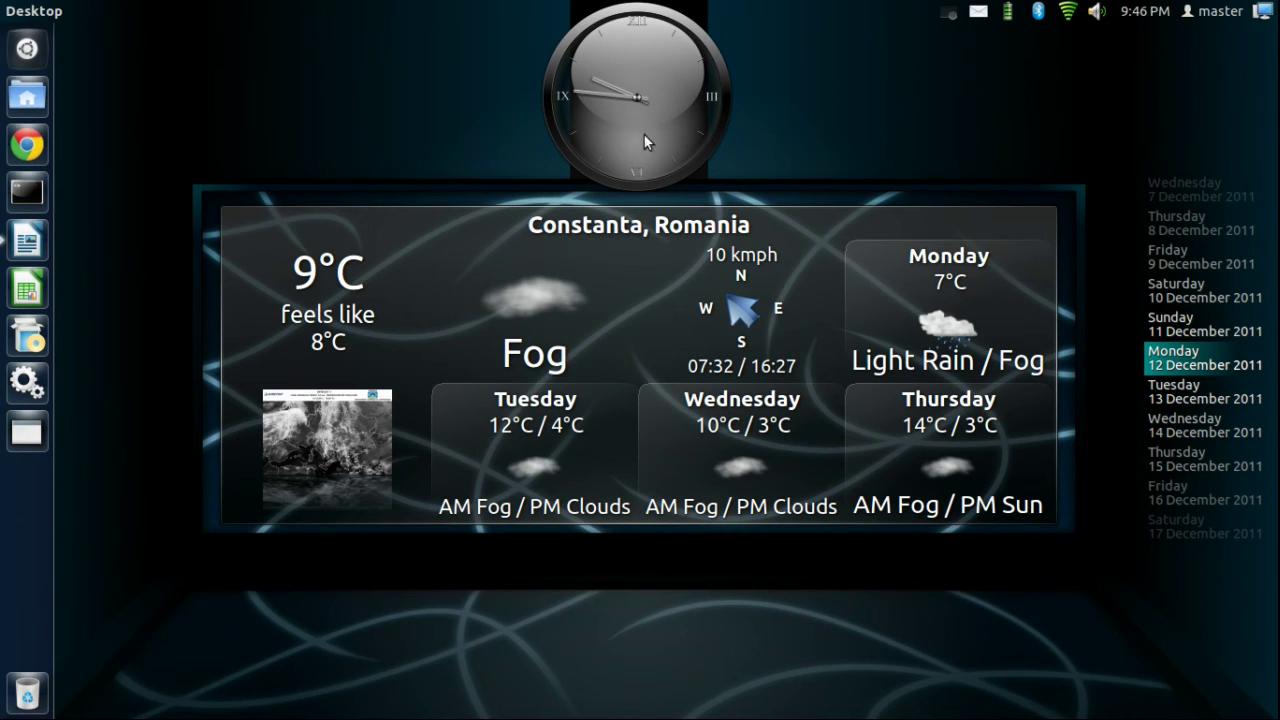
# Turn on the seconds hand of the analog clock widget
pyautogui.rightClick(650, 73)
pyautogui.click(697, 128)
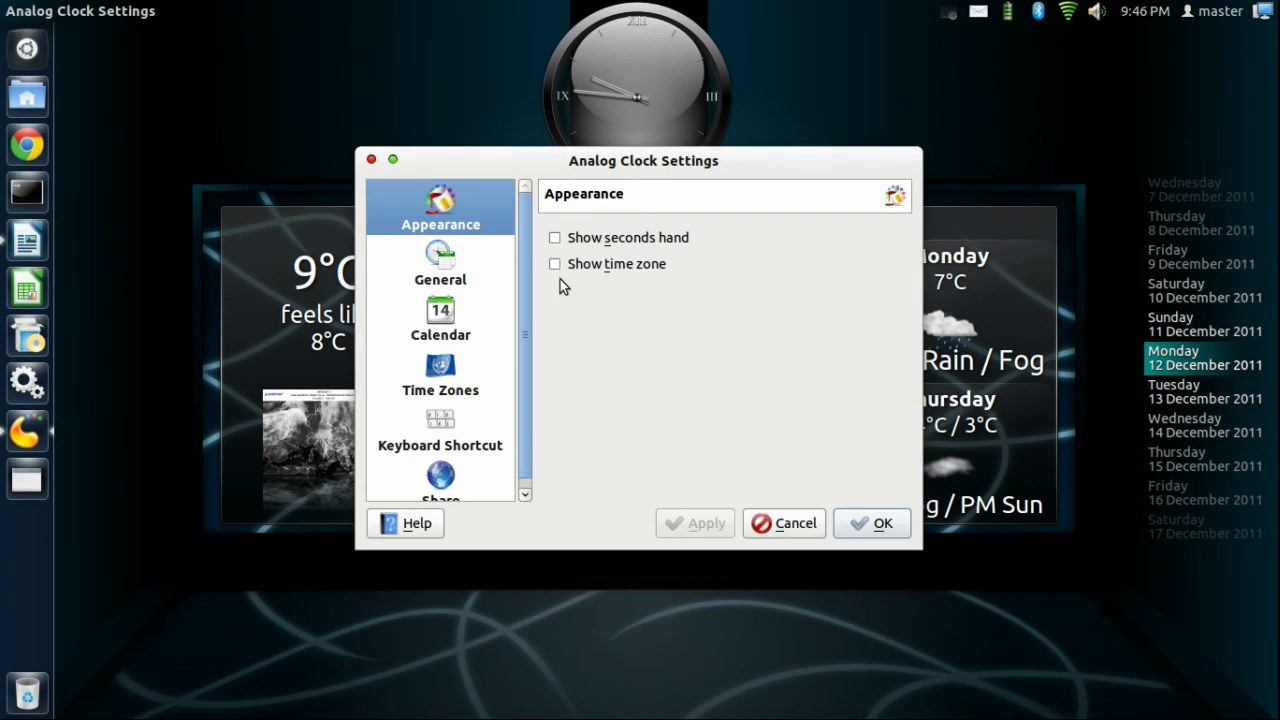
pyautogui.click(554, 238)
pyautogui.click(871, 523)
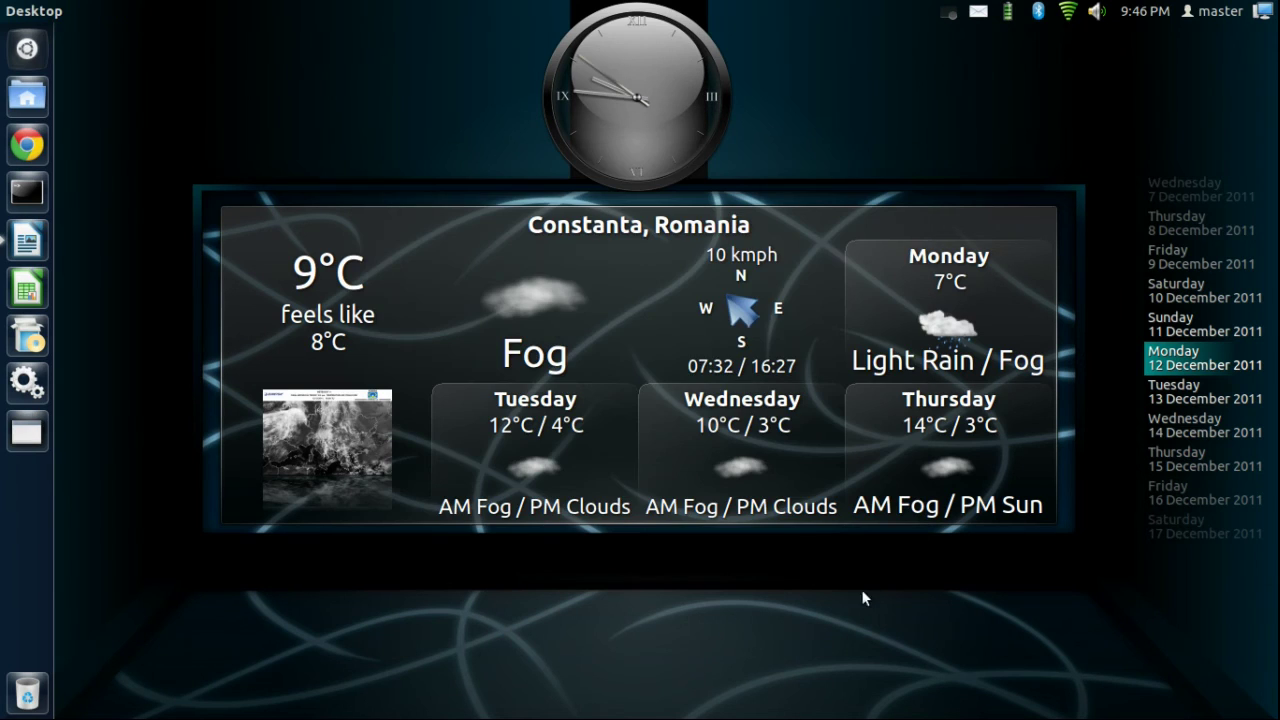
# Change the calendar widget's rectangle color for today to dark blue #023C89
pyautogui.rightClick(1163, 316)
pyautogui.click(1172, 322)
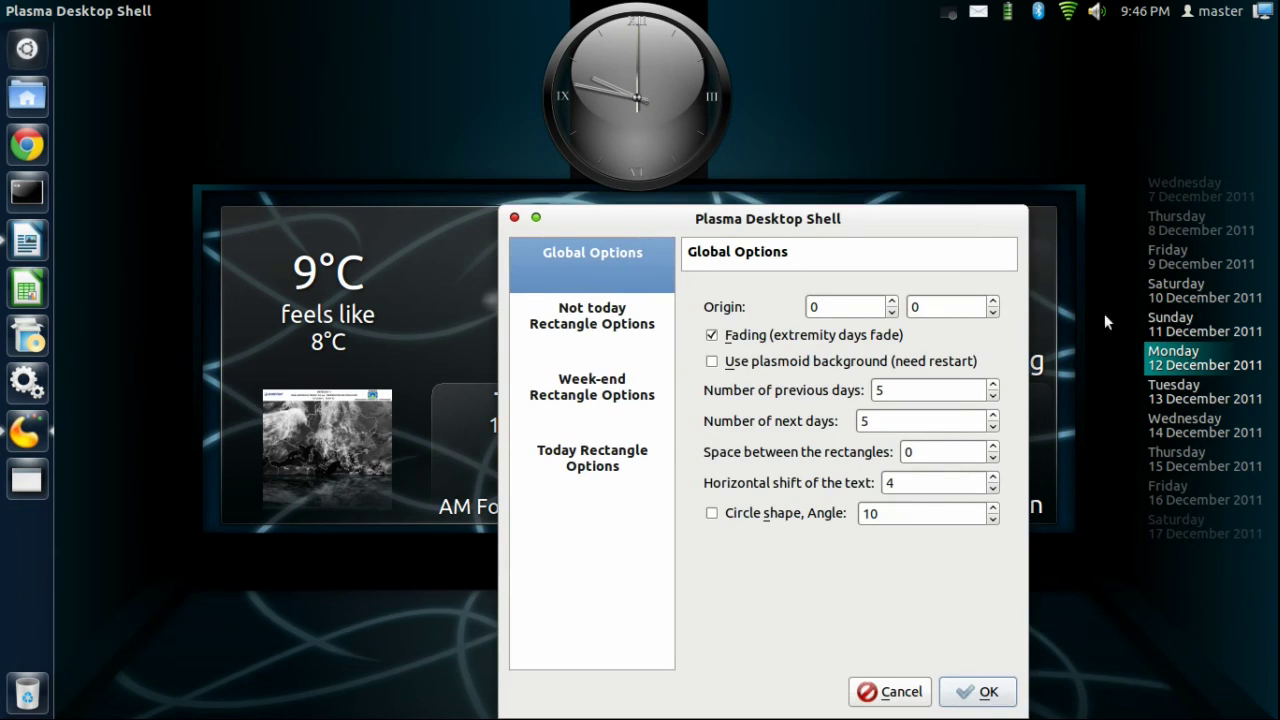
pyautogui.click(599, 328)
pyautogui.click(600, 382)
pyautogui.click(582, 476)
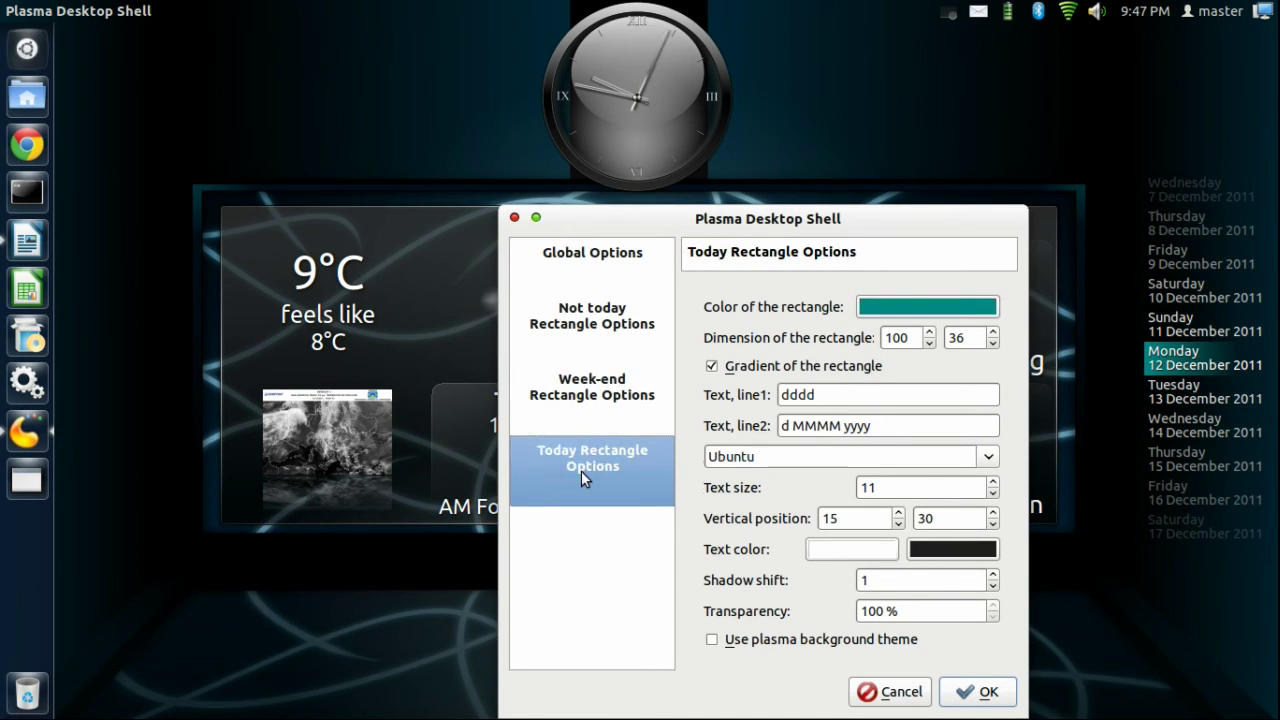
pyautogui.click(899, 309)
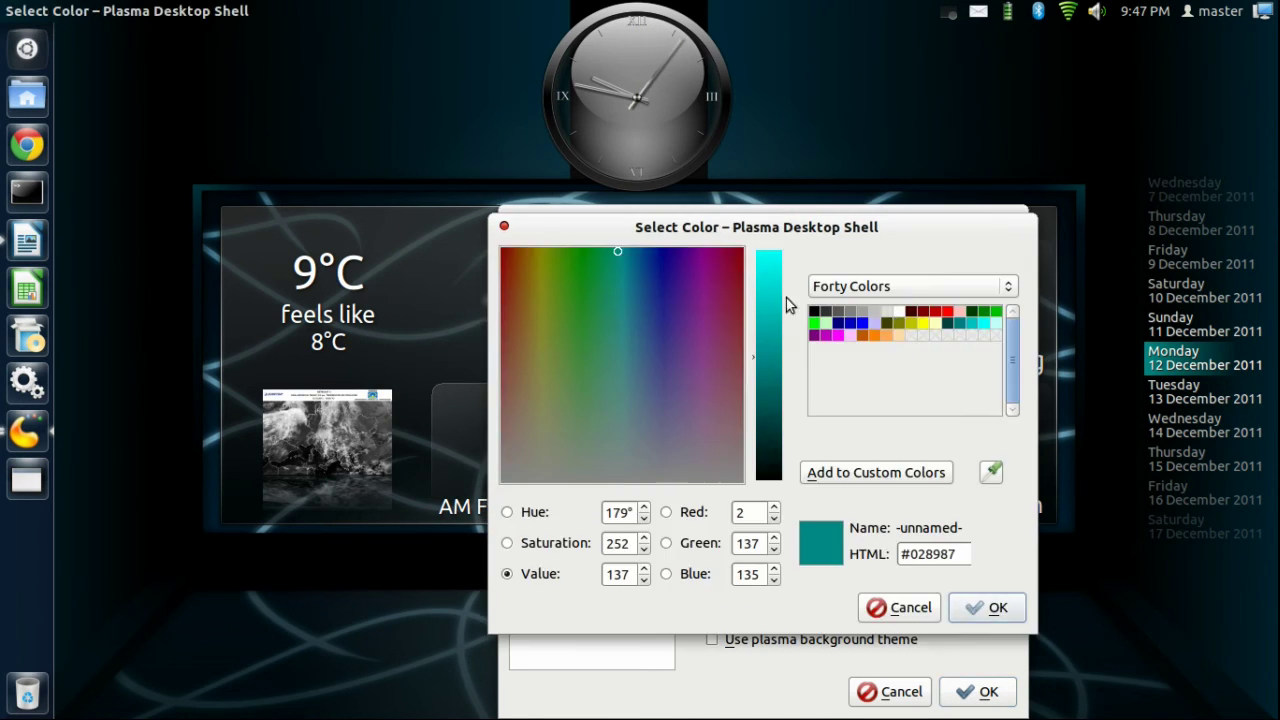
pyautogui.click(645, 251)
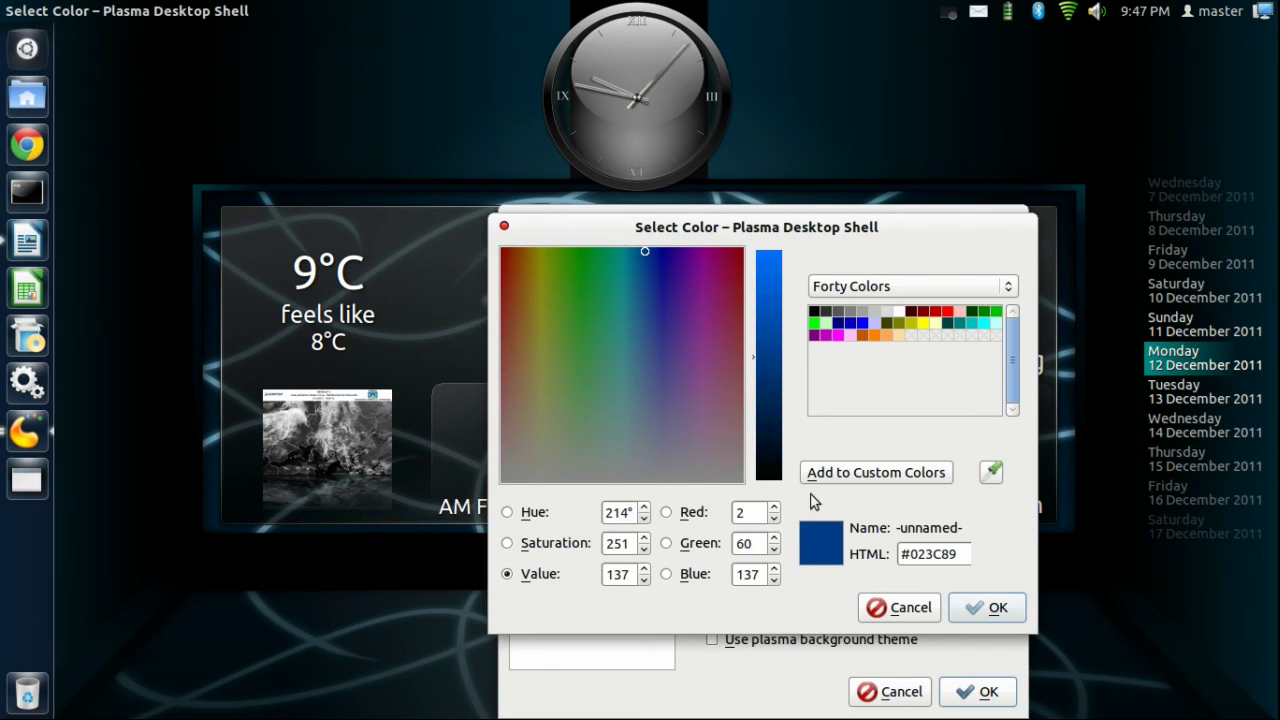
pyautogui.click(983, 608)
pyautogui.click(982, 692)
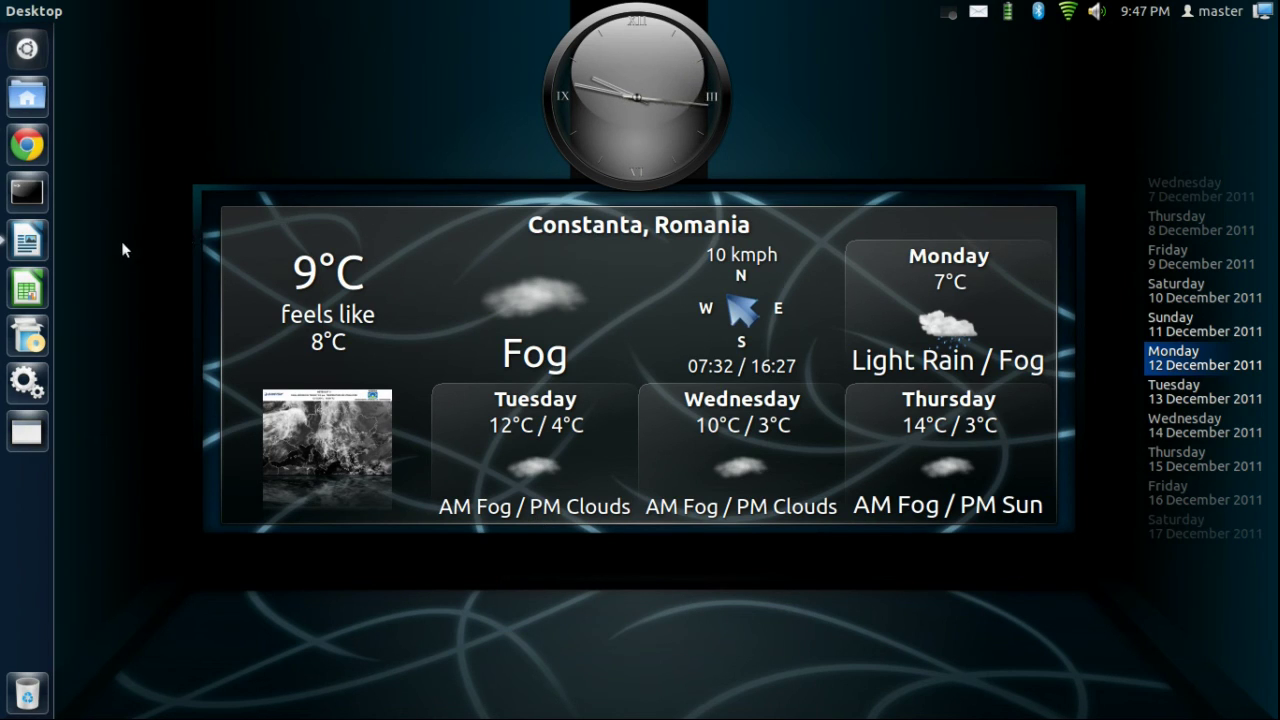
# In the open cast.odt document, add the line "now you have a unity+kde desktop :)" between the numbered list and ENJOY!, with blank lines around it
pyautogui.click(27, 240)
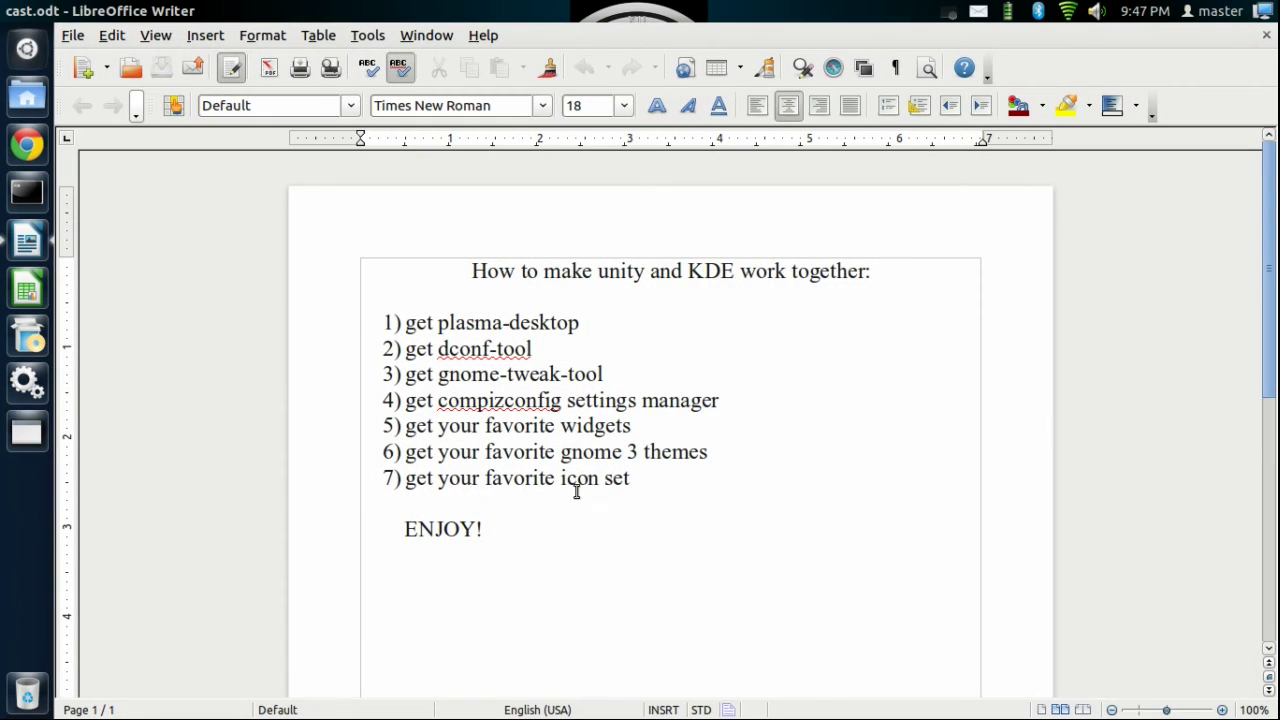
pyautogui.click(531, 526)
pyautogui.click(649, 482)
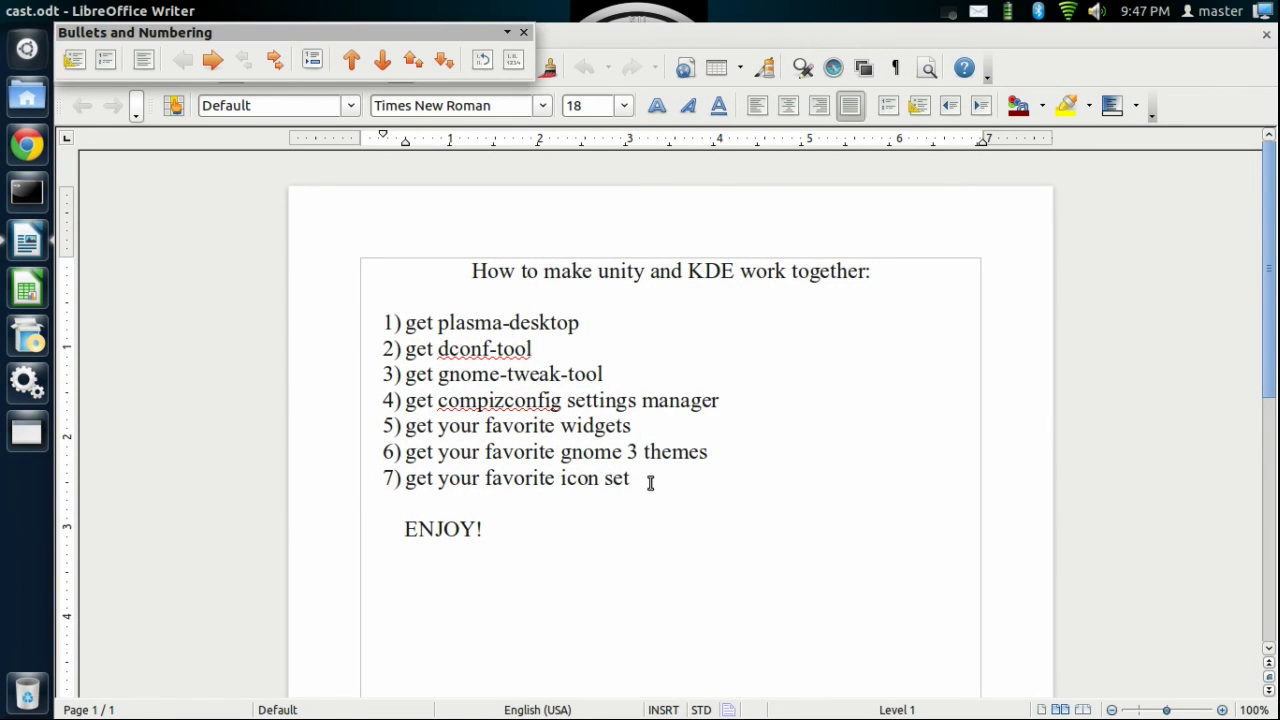
pyautogui.press('Return')
pyautogui.press('Return')
pyautogui.press('Return')
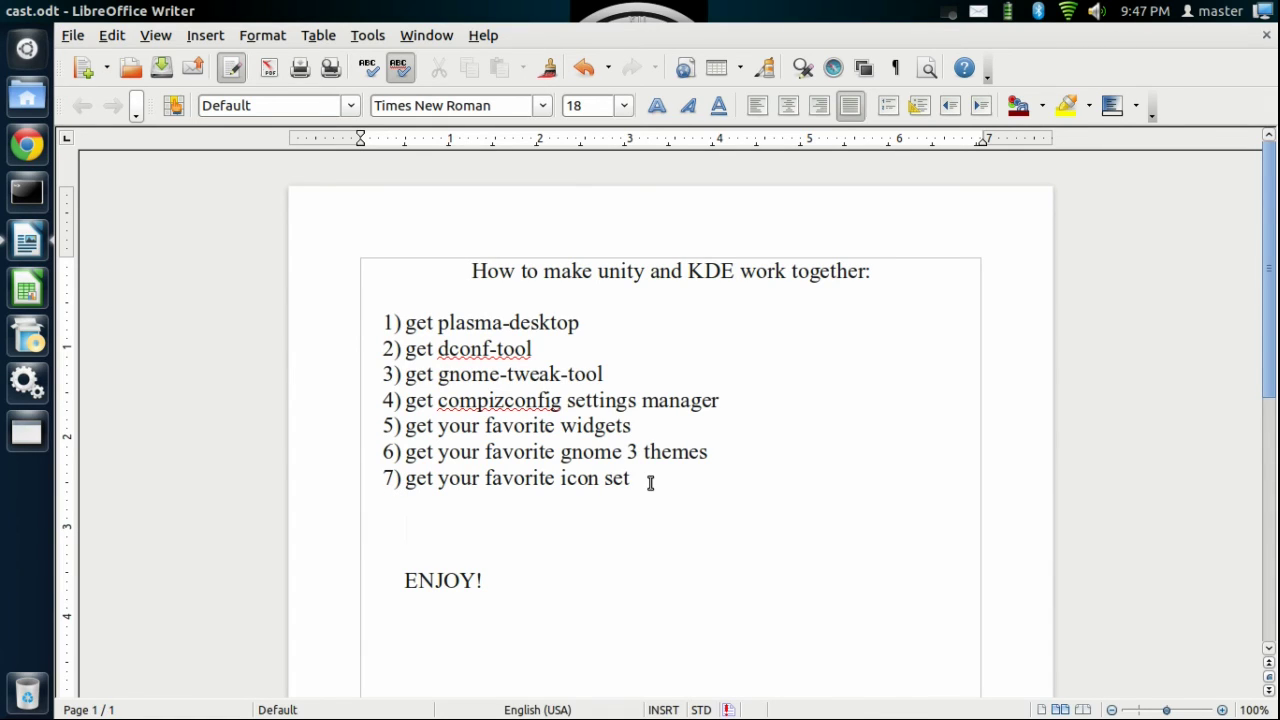
pyautogui.write('now you hav')
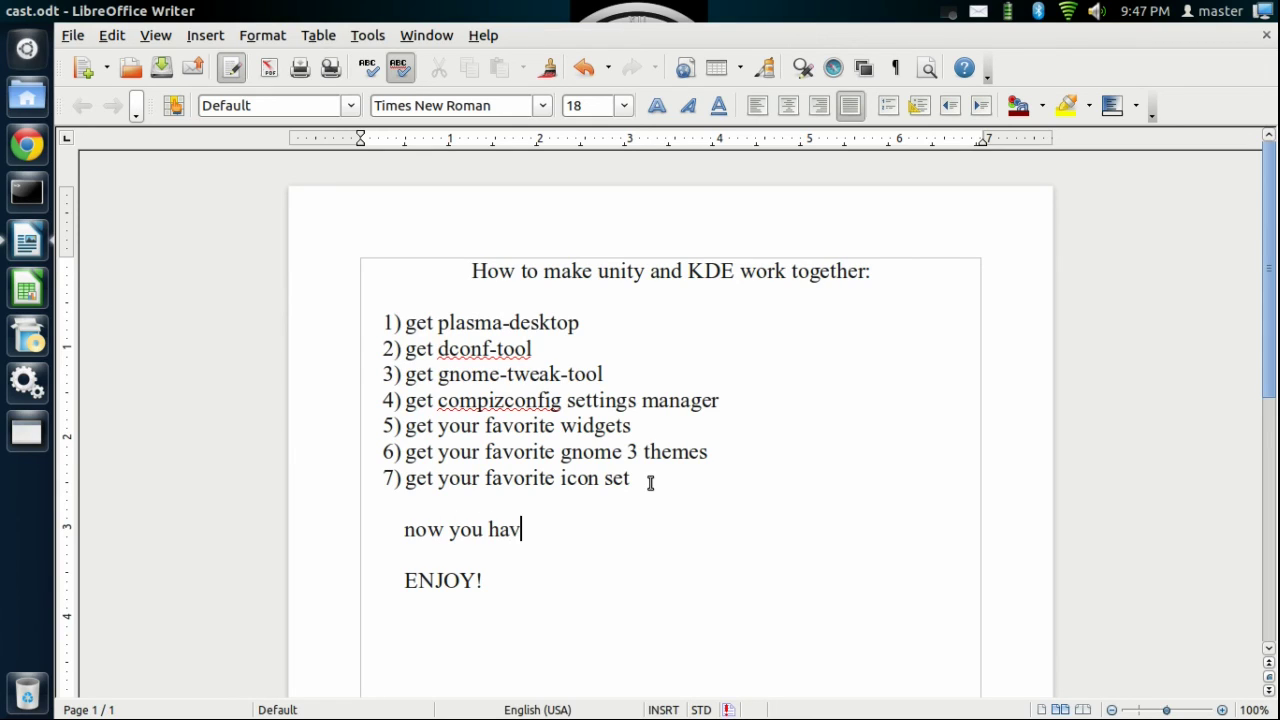
pyautogui.write('e a unity+kde de')
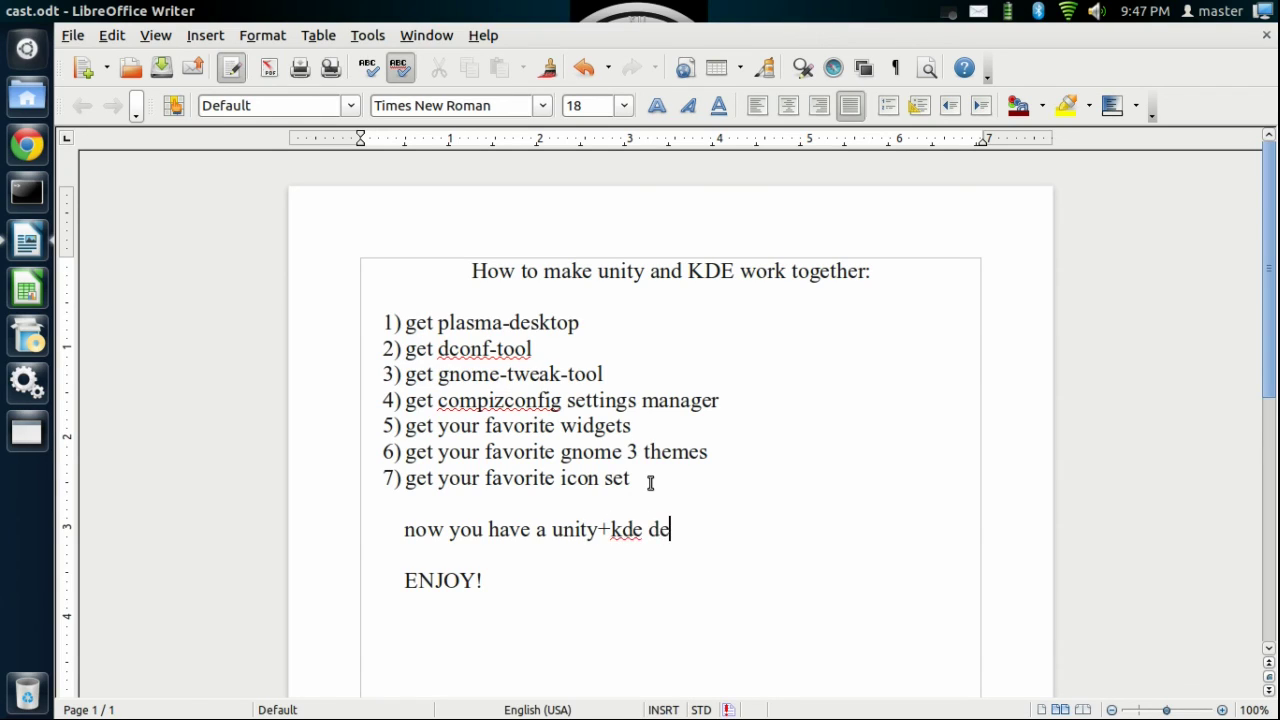
pyautogui.write('sktop :)')
pyautogui.moveTo(748, 529); pyautogui.dragTo(393, 530)
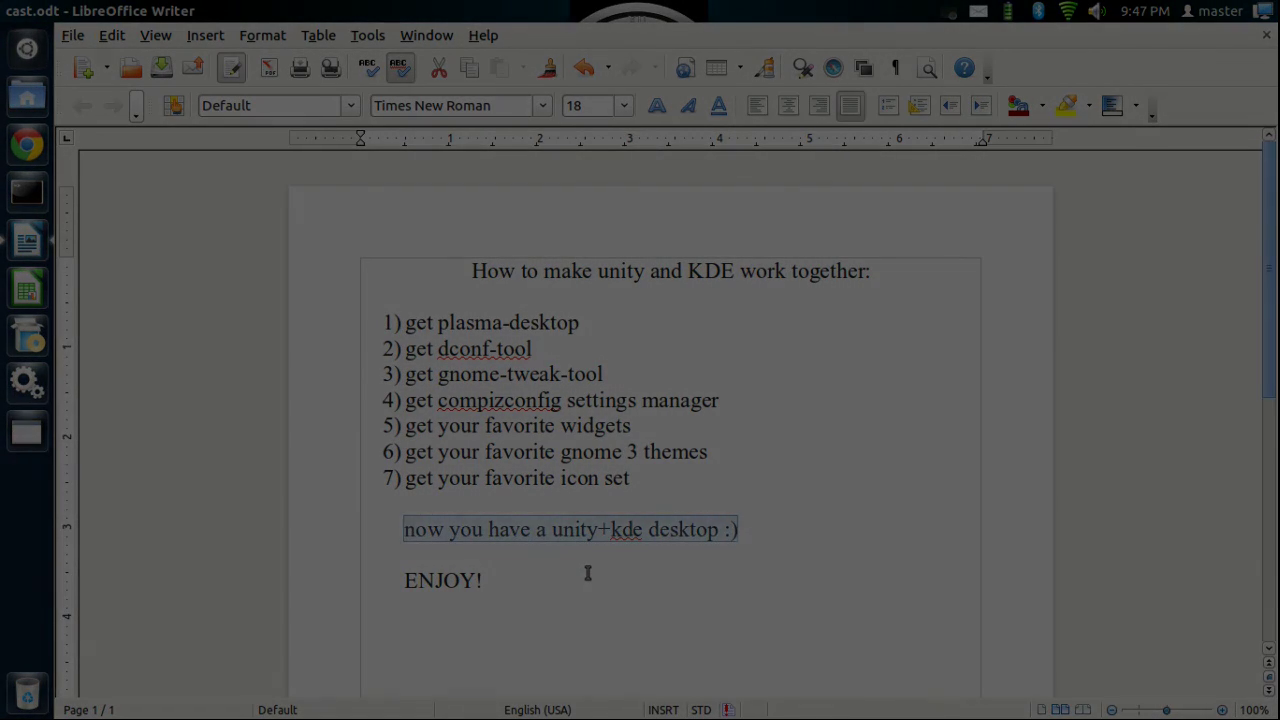
pyautogui.click(588, 575)
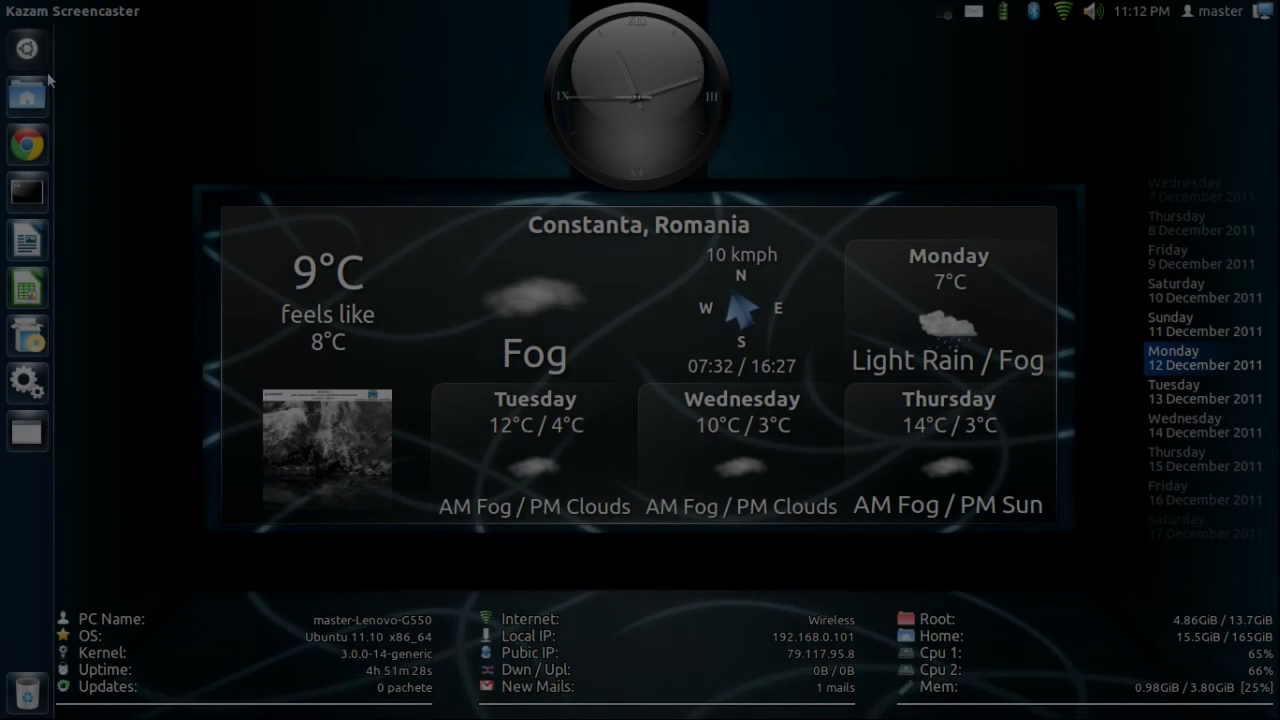
# Search the Dash for "sta" and open Startup Applications
pyautogui.press('super')
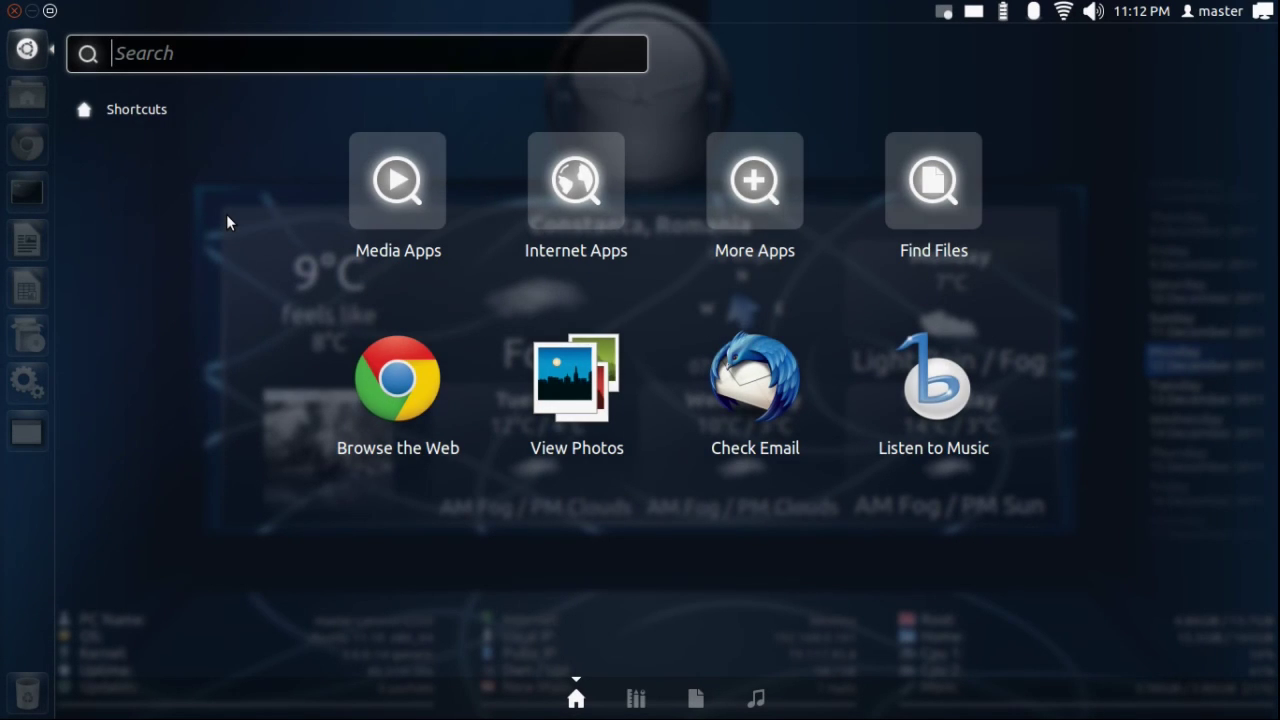
pyautogui.write('sta')
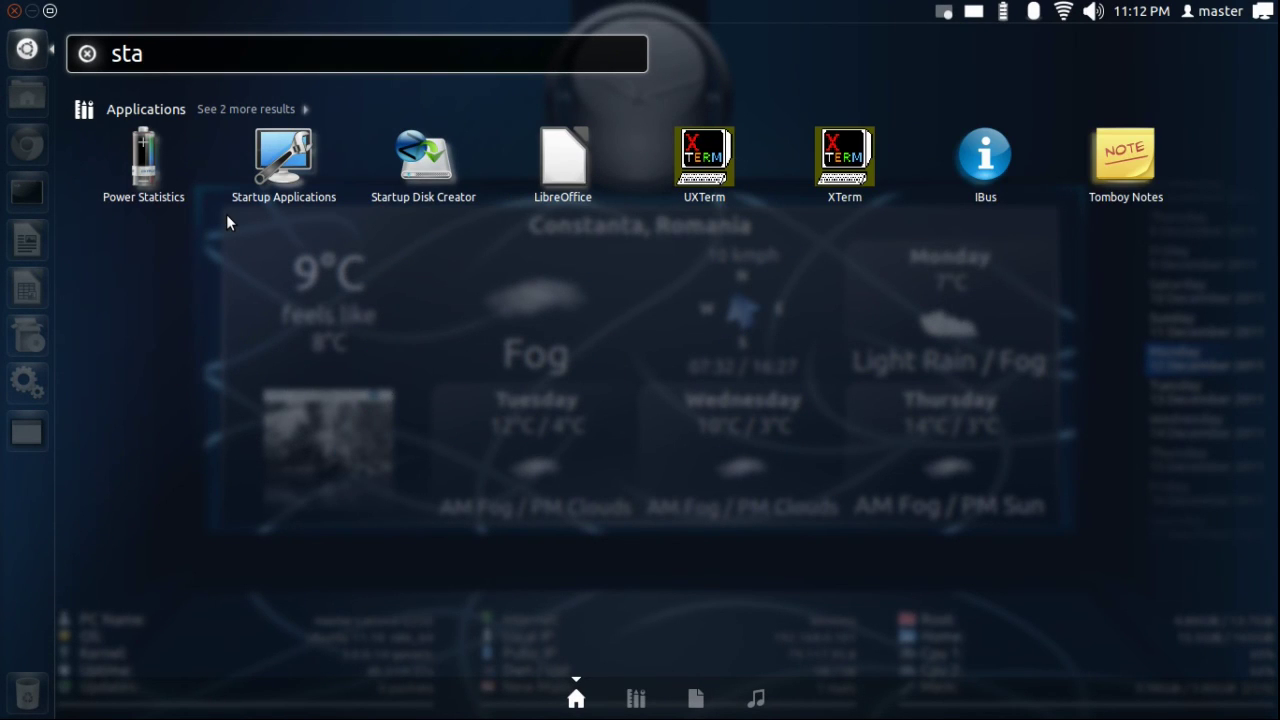
pyautogui.click(280, 164)
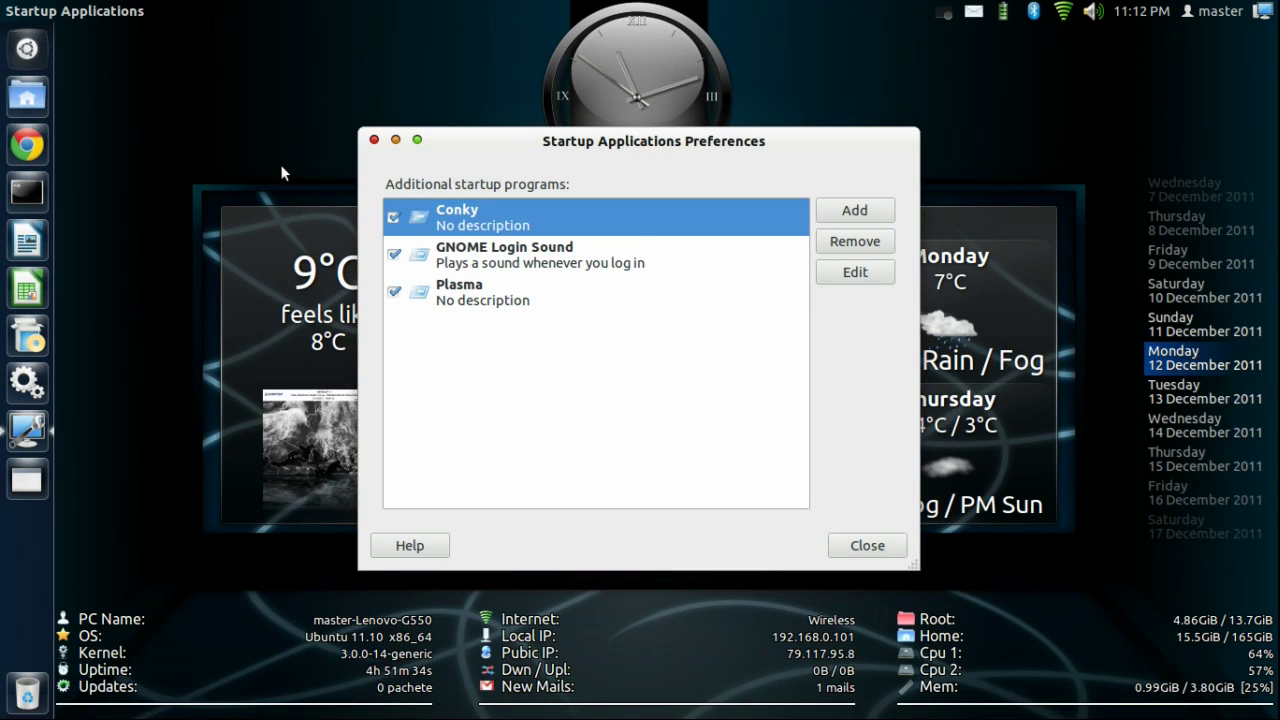
# Review the name and command of the Plasma startup entry, save the entry and close the startup preferences
pyautogui.click(492, 302)
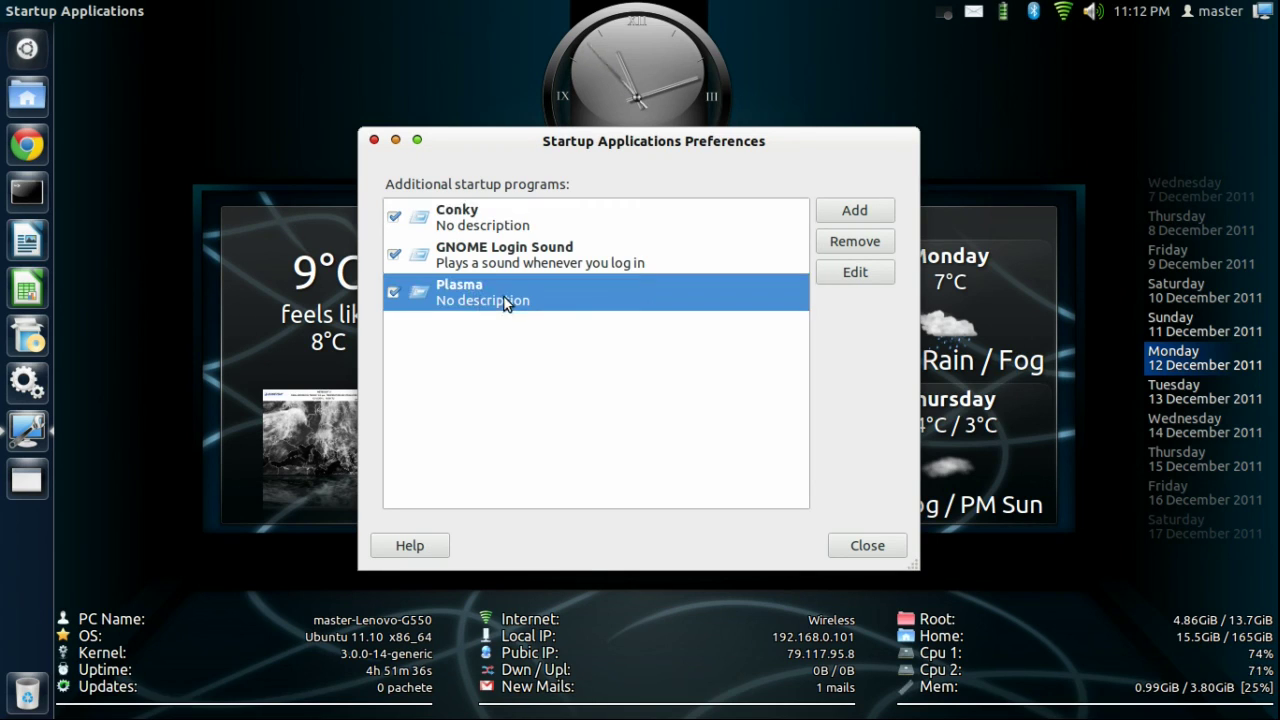
pyautogui.click(880, 277)
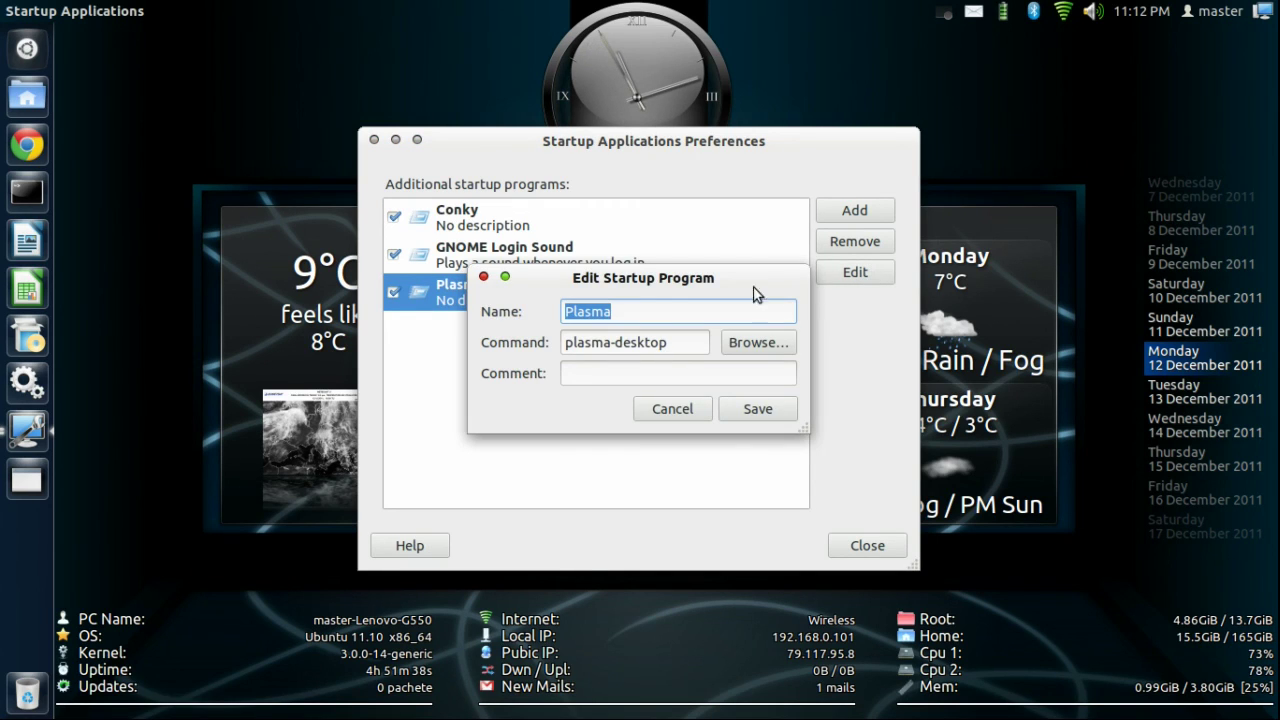
pyautogui.moveTo(622, 312); pyautogui.dragTo(560, 312)
pyautogui.moveTo(684, 342); pyautogui.dragTo(561, 342)
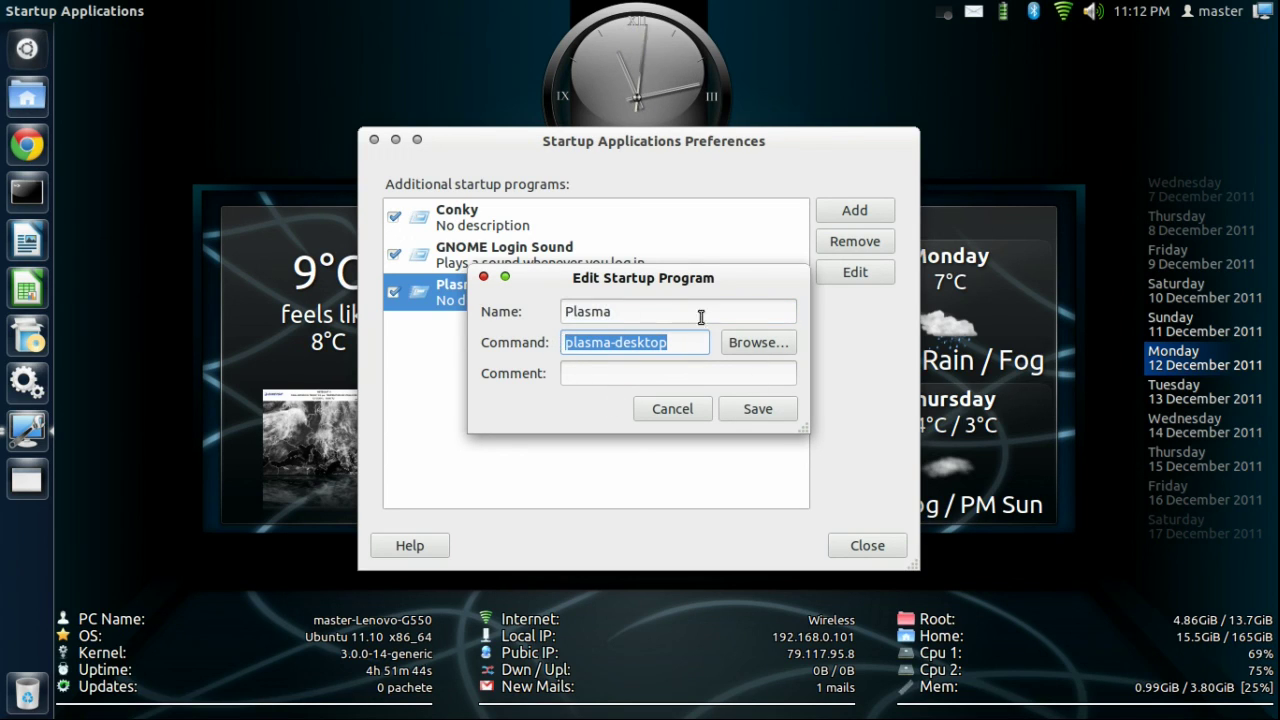
pyautogui.click(762, 411)
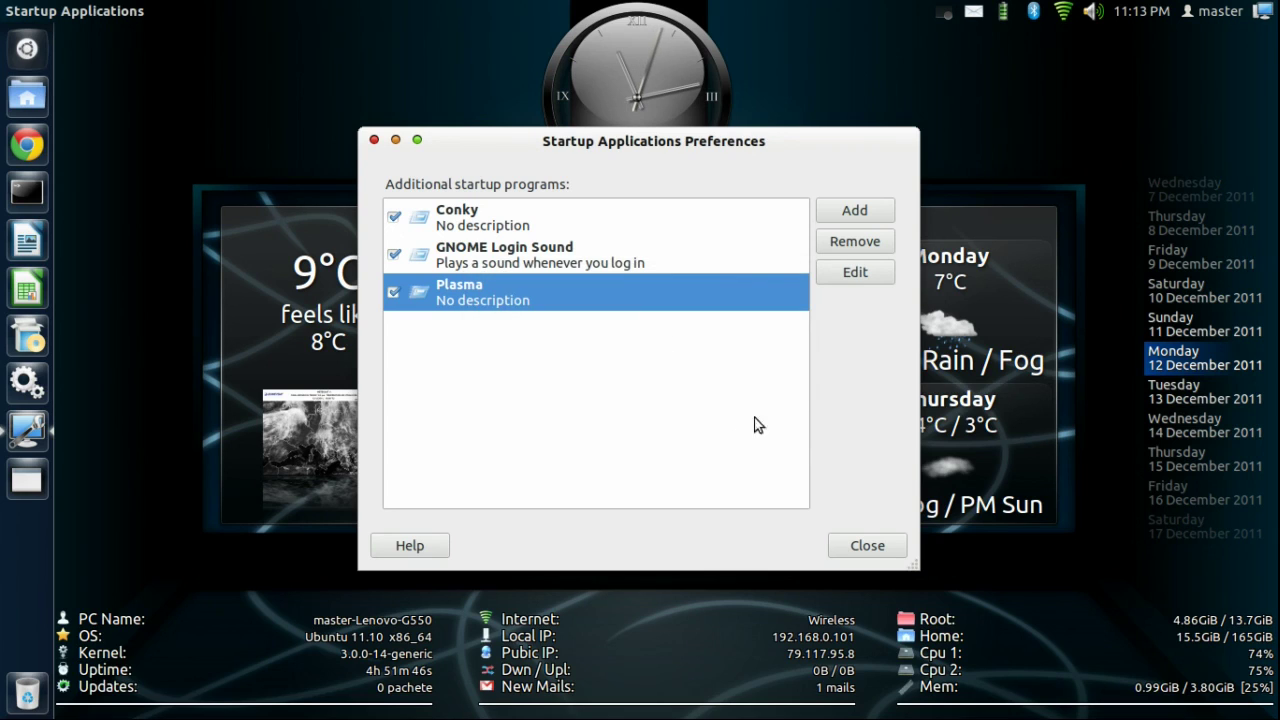
pyautogui.click(873, 548)
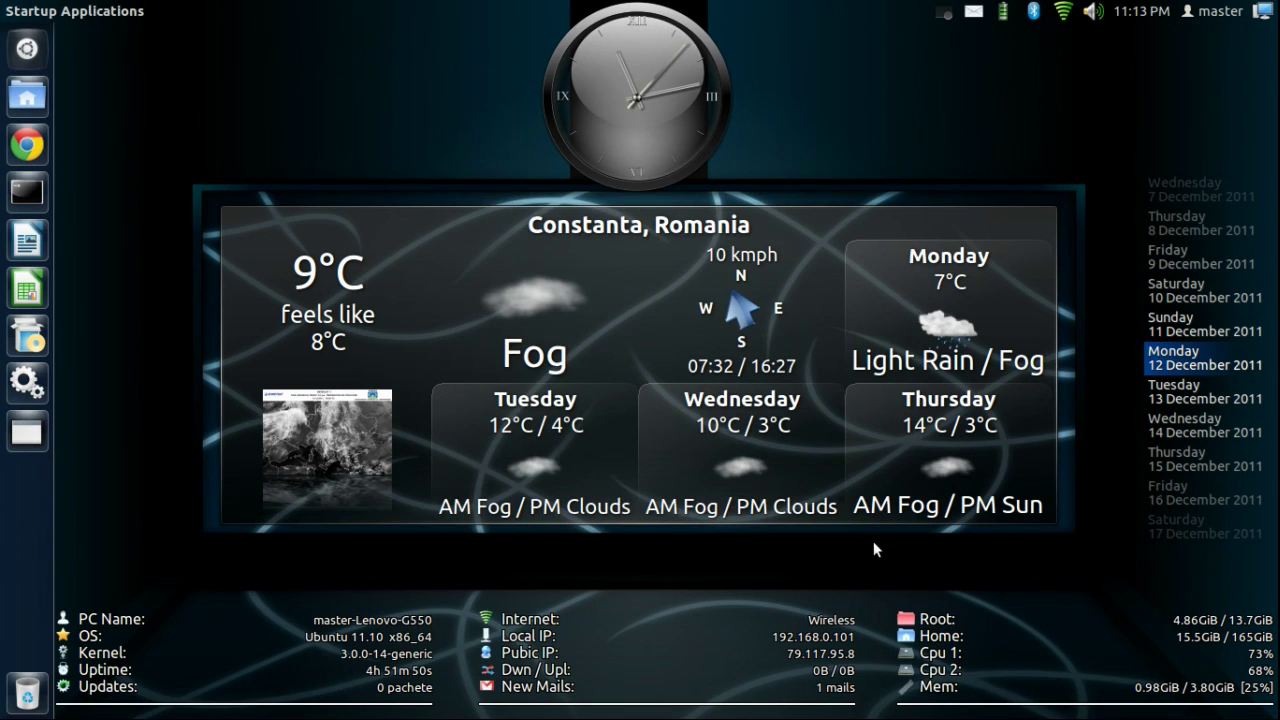